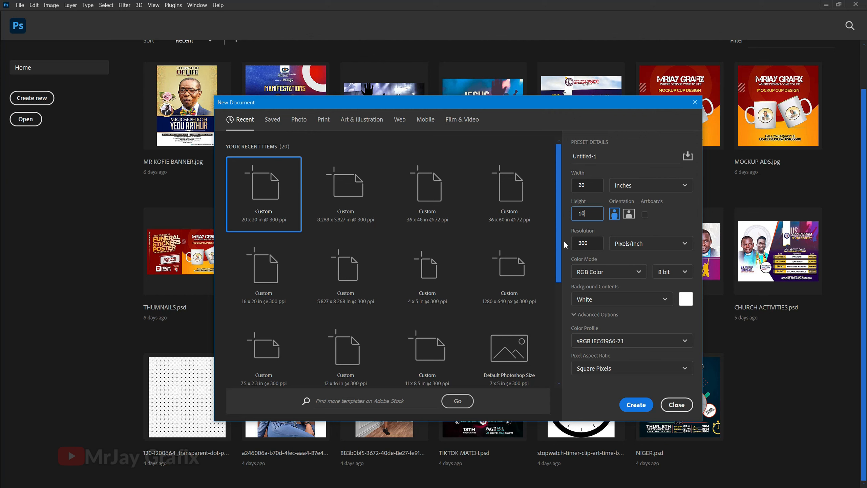
# Step: Create the white 20 × 10 inch document at 300 ppi
pyautogui.press('Return')
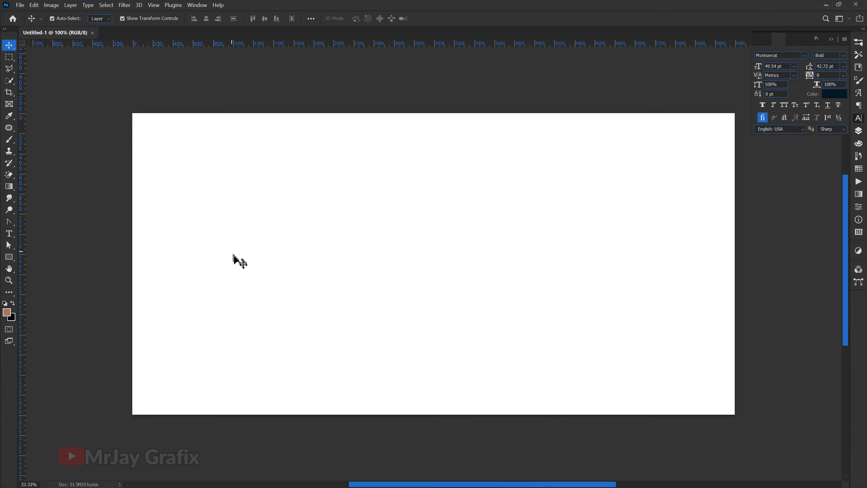
# Step: Draw and undo a test rectangle, then show the Layers panel with only the Background layer
pyautogui.scroll(-1, 250, 294)
pyautogui.scroll(2, 338, 174)
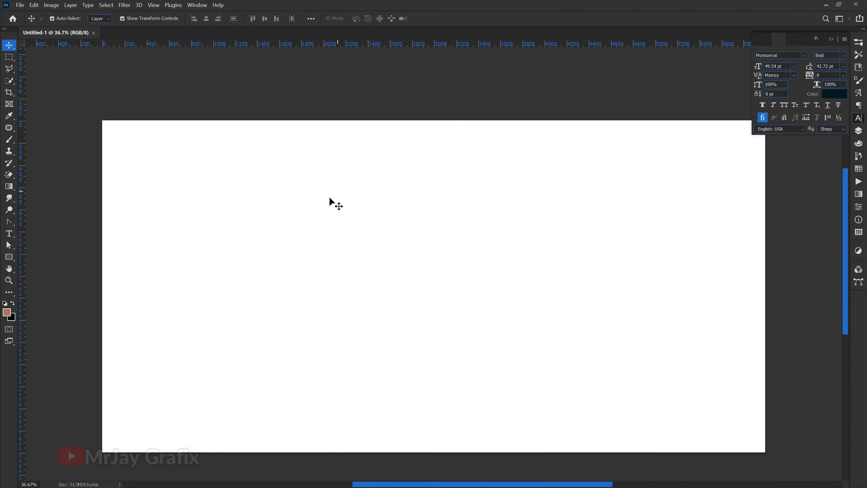
pyautogui.scroll(-2, 324, 181)
pyautogui.scroll(1, 324, 177)
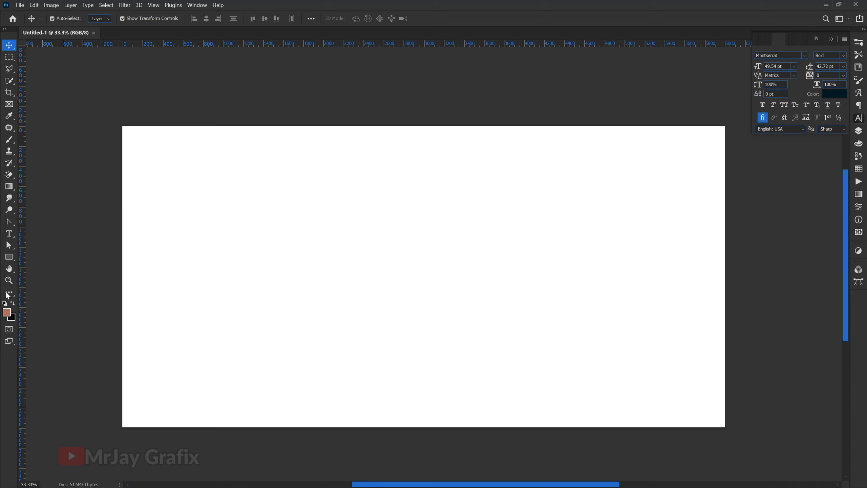
pyautogui.click(9, 257)
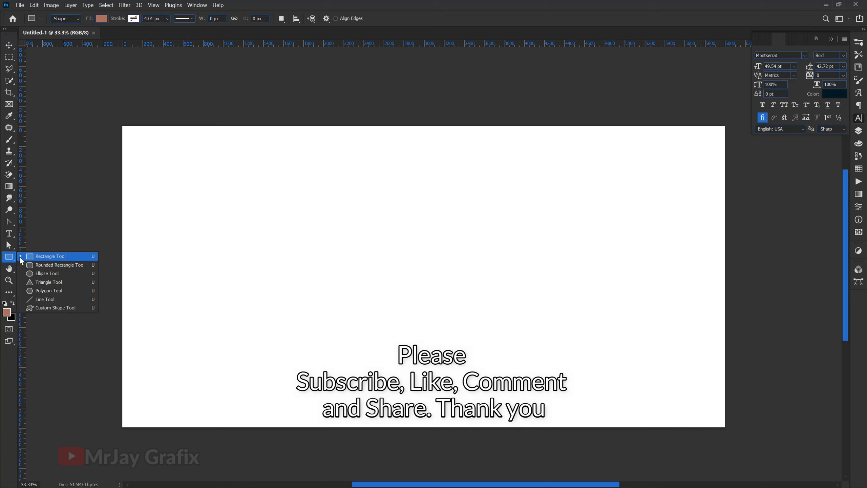
pyautogui.click(38, 259)
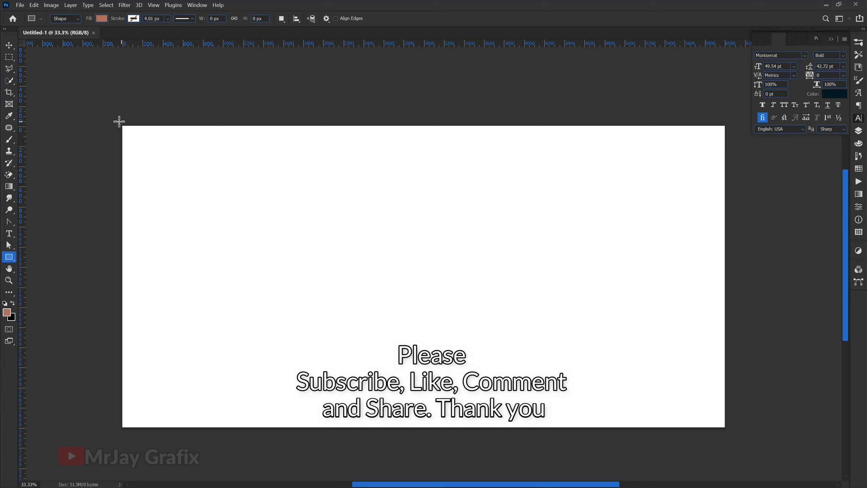
pyautogui.moveTo(117, 122); pyautogui.dragTo(157, 159)
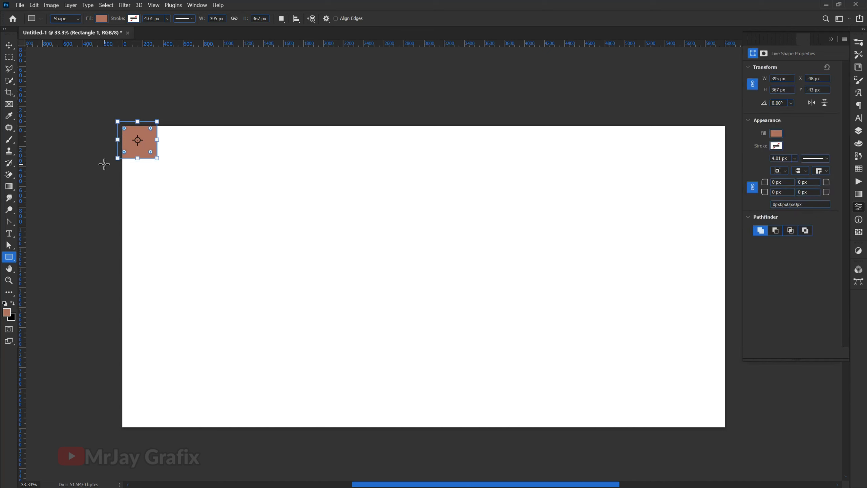
pyautogui.hotkey('ctrl', 'z')
pyautogui.hotkey('ctrl', 'z')
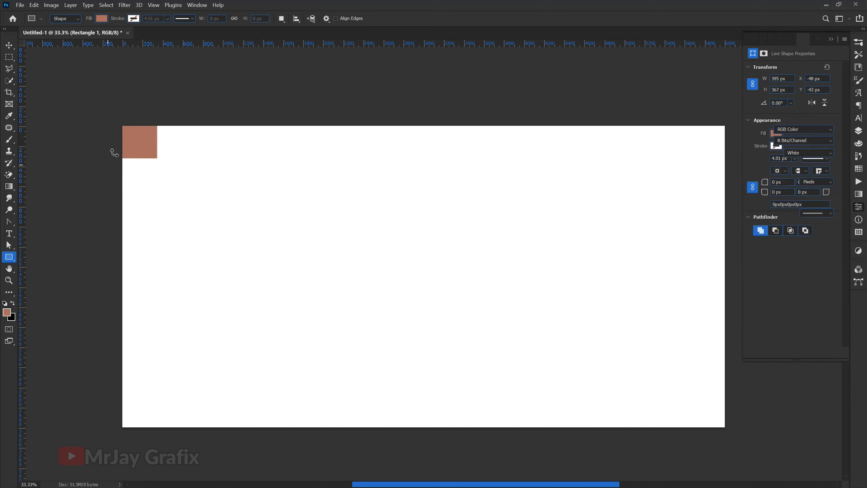
pyautogui.click(10, 45)
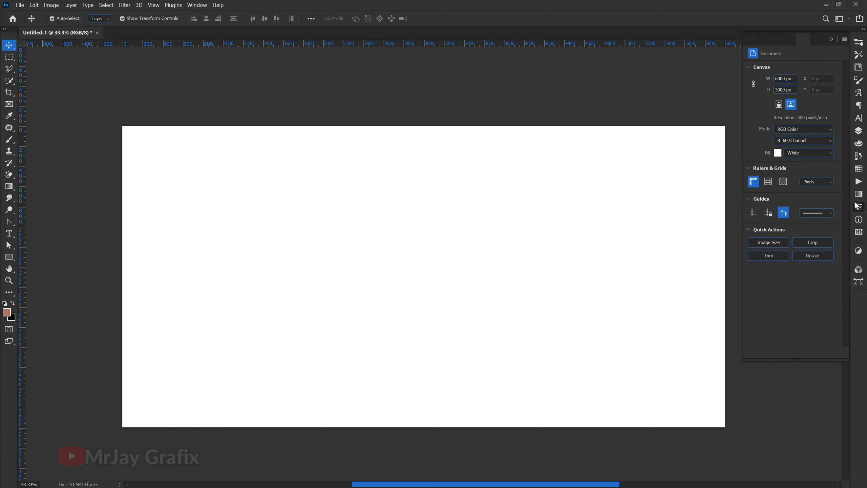
pyautogui.click(859, 131)
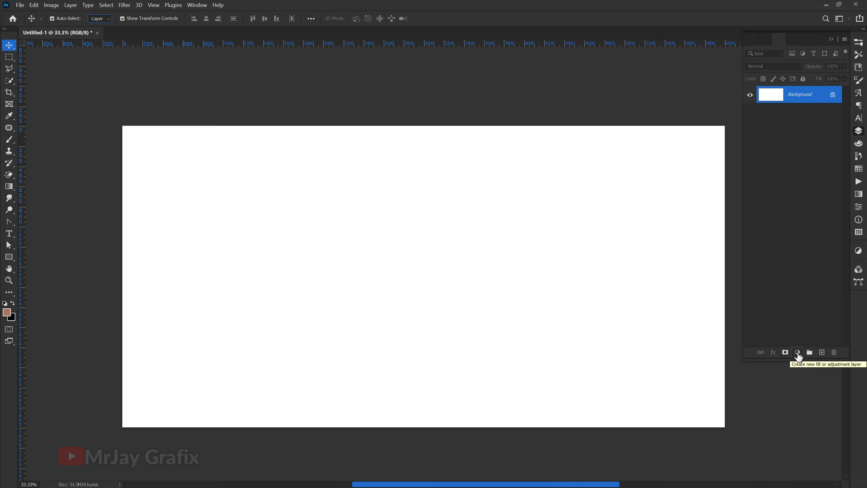
# Step: Add a Solid Color fill layer in dark red 9f030a
pyautogui.click(798, 353)
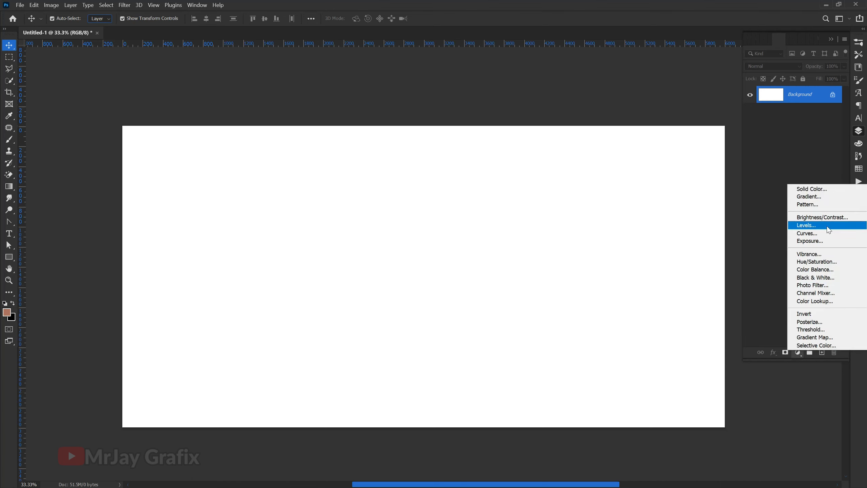
pyautogui.click(805, 190)
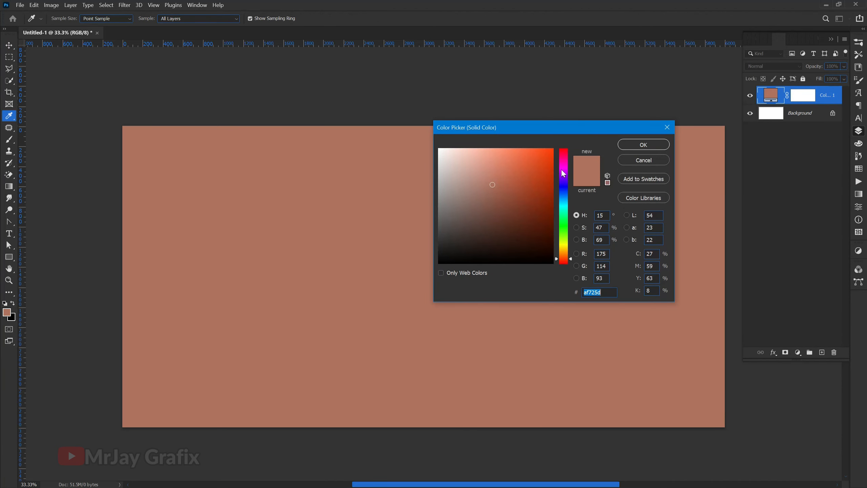
pyautogui.moveTo(564, 164); pyautogui.dragTo(564, 154)
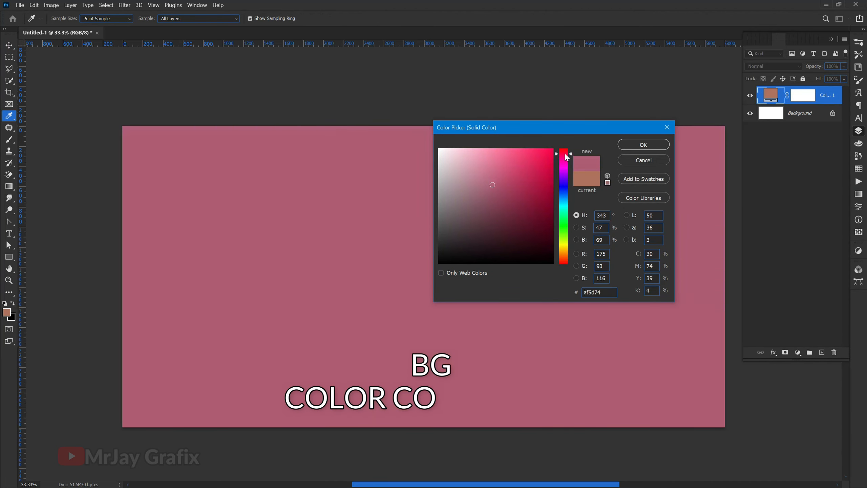
pyautogui.click(551, 175)
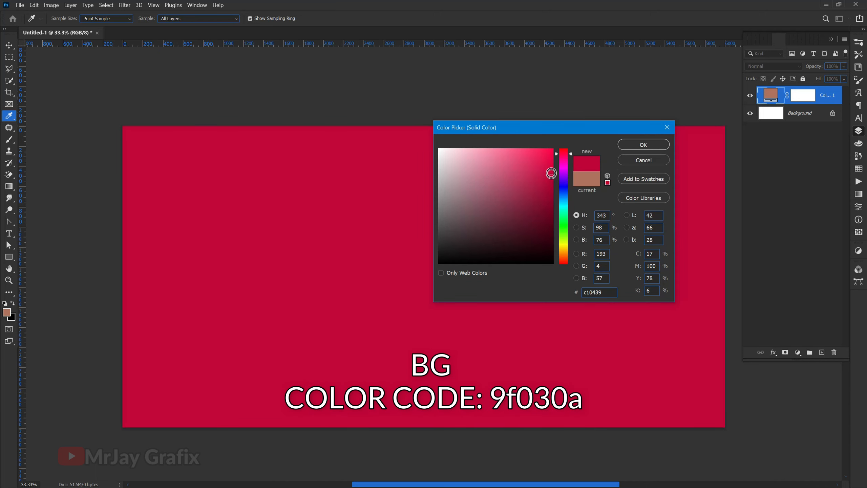
pyautogui.click(563, 149)
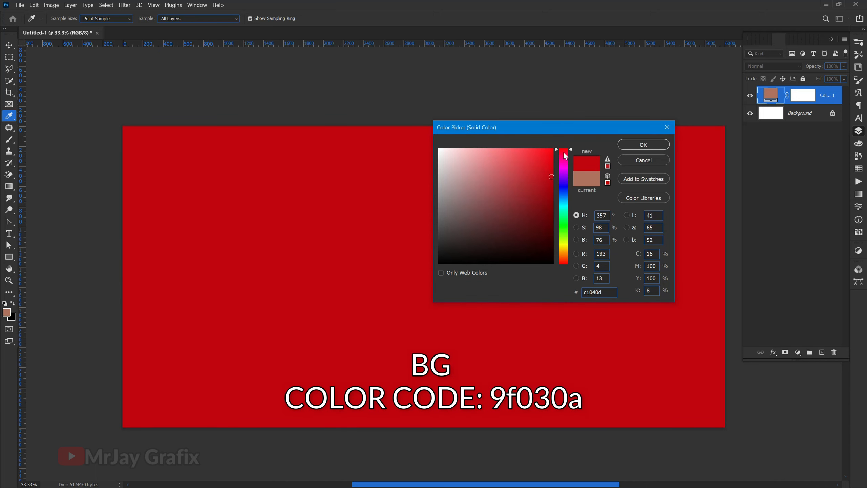
pyautogui.click(553, 168)
pyautogui.moveTo(553, 167)
pyautogui.mouseDown()
pyautogui.moveTo(548, 187)
pyautogui.moveTo(534, 188)
pyautogui.moveTo(549, 198)
pyautogui.moveTo(560, 184)
pyautogui.moveTo(546, 197)
pyautogui.moveTo(552, 192)
pyautogui.mouseUp()
pyautogui.click(553, 192)
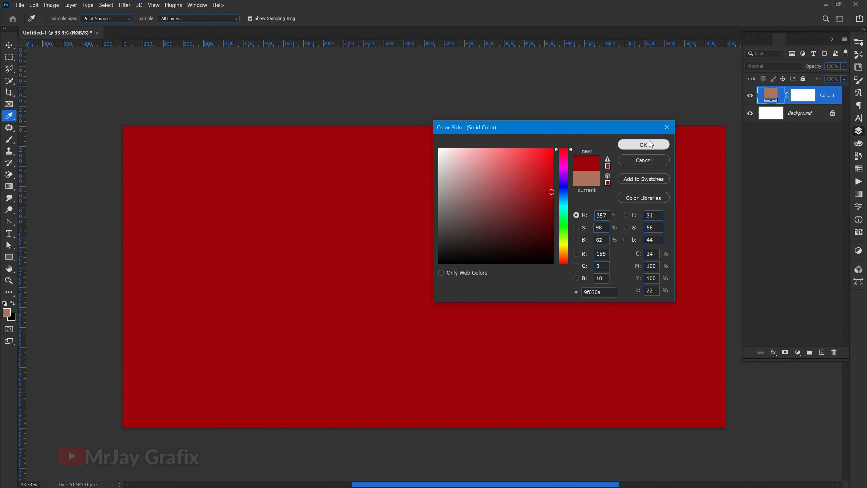
pyautogui.click(649, 144)
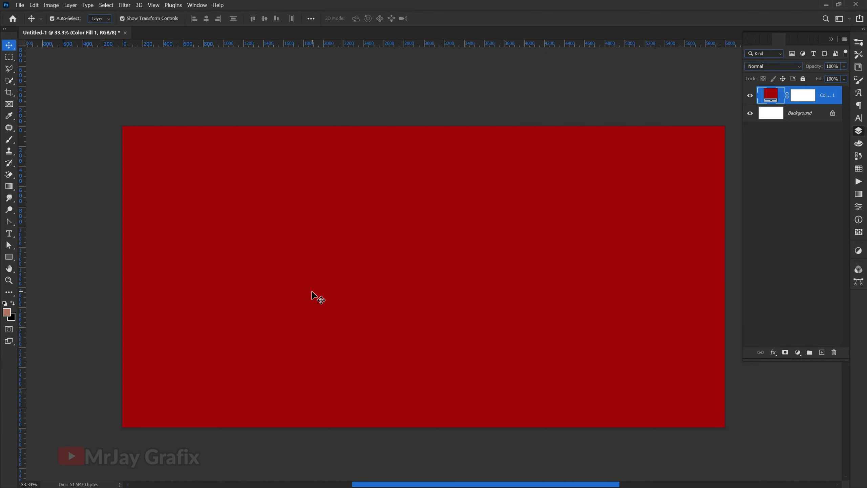
# Step: Toggle the Color Fill 1 layer's visibility to compare, leaving it visible
pyautogui.click(750, 95)
pyautogui.click(750, 96)
pyautogui.click(750, 96)
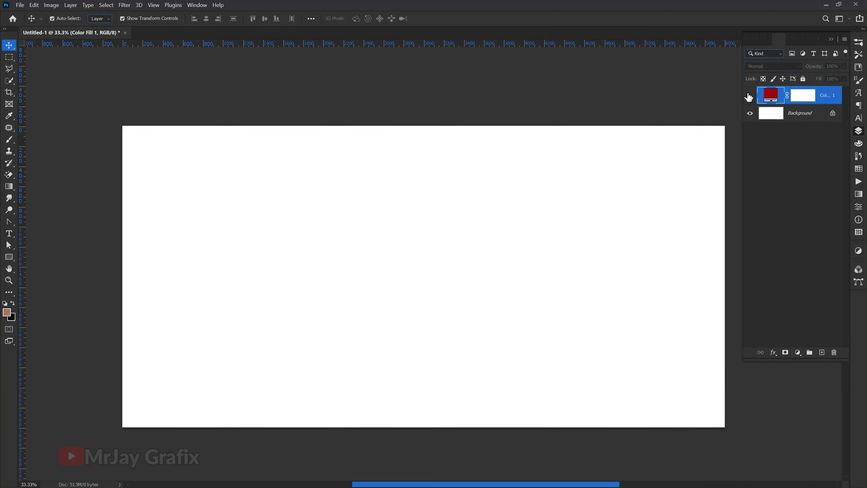
pyautogui.click(750, 96)
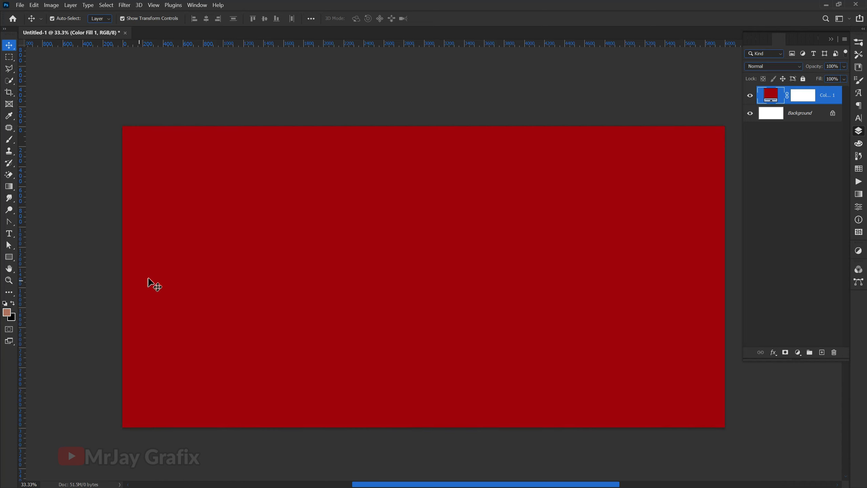
pyautogui.scroll(-2, 296, 310)
pyautogui.scroll(1, 455, 311)
pyautogui.scroll(1, 271, 357)
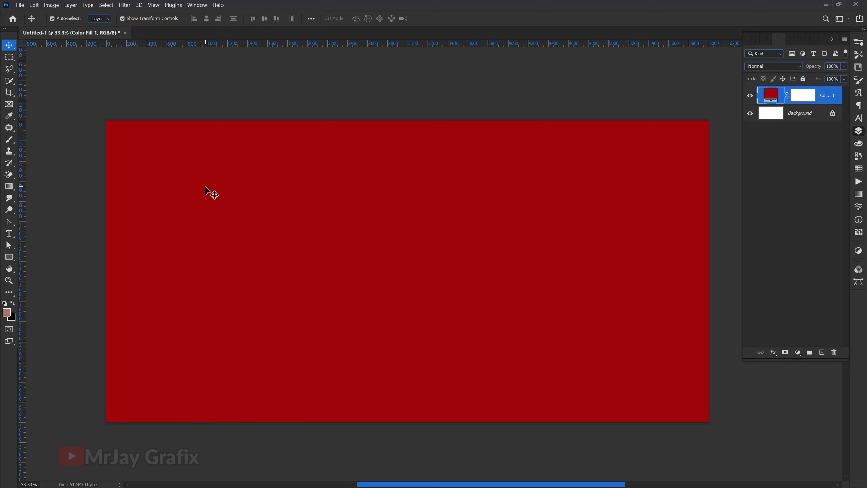
# Step: With the Type tool, set the text colour to white ffffff
pyautogui.press('t')
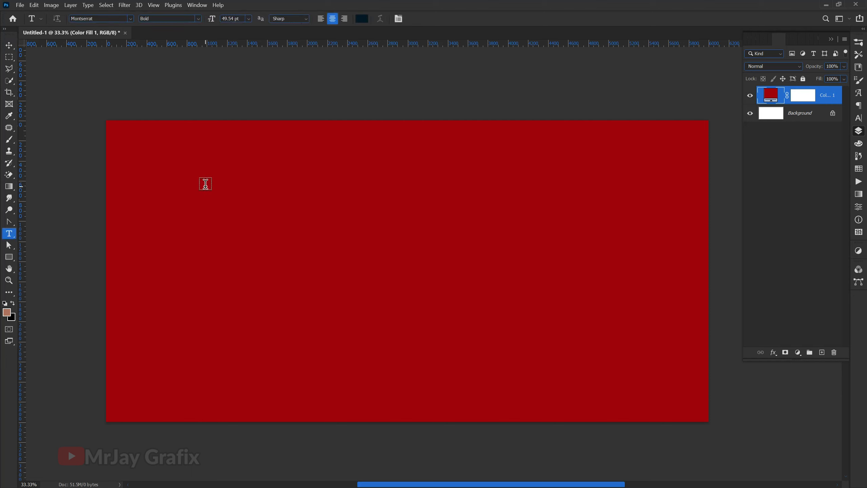
pyautogui.click(362, 18)
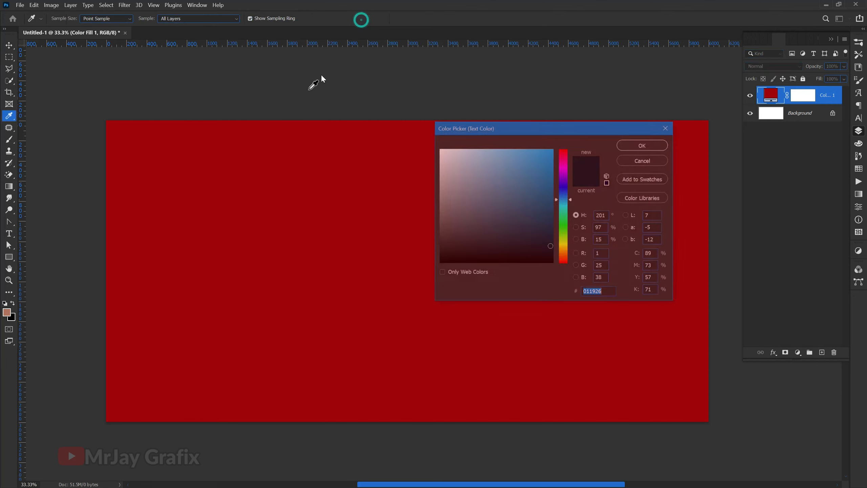
pyautogui.moveTo(458, 160); pyautogui.dragTo(423, 141)
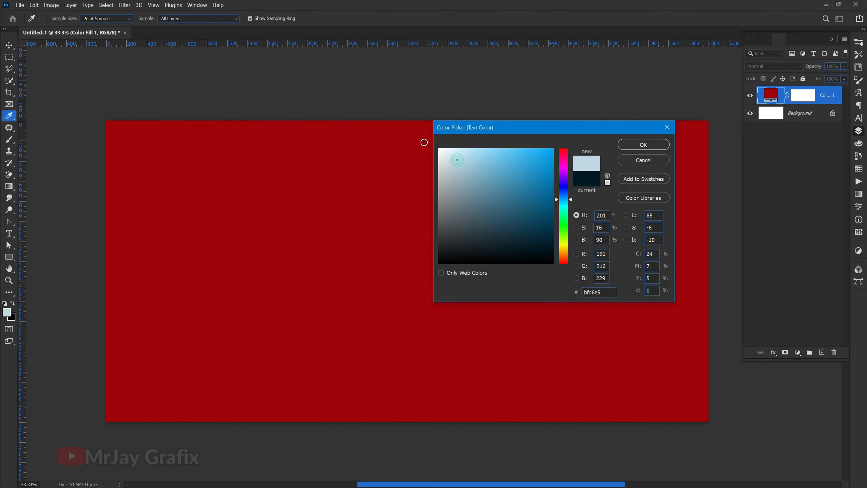
pyautogui.click(633, 149)
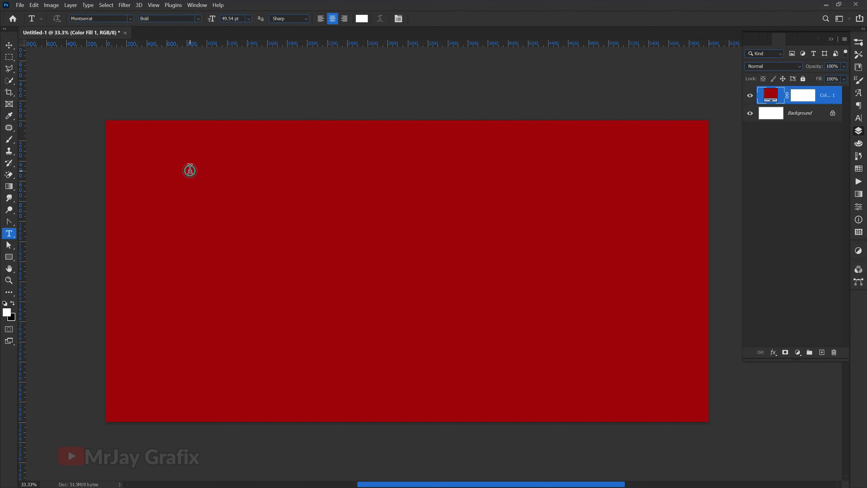
# Step: Type 'sneakers' near the top-left of the canvas and commit it
pyautogui.click(191, 169)
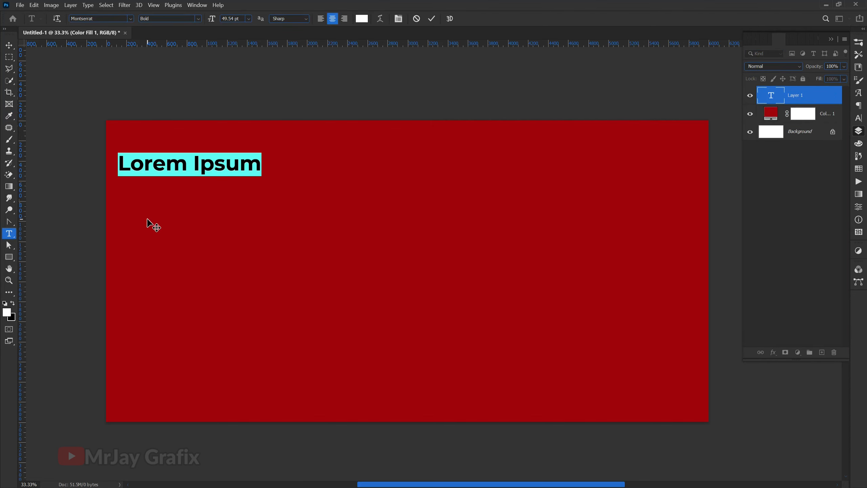
pyautogui.write('sea')
pyautogui.press('BackSpace')
pyautogui.press('BackSpace')
pyautogui.press('BackSpace')
pyautogui.write('sneakers')
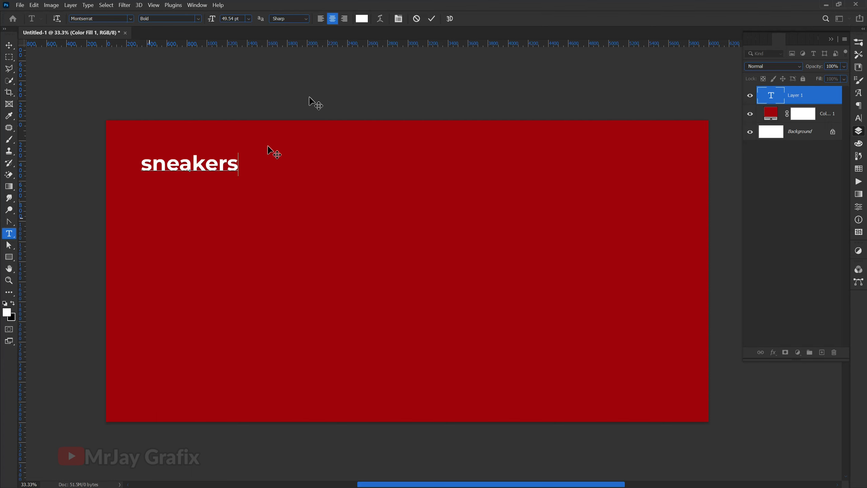
pyautogui.scroll(1, 210, 189)
pyautogui.click(431, 21)
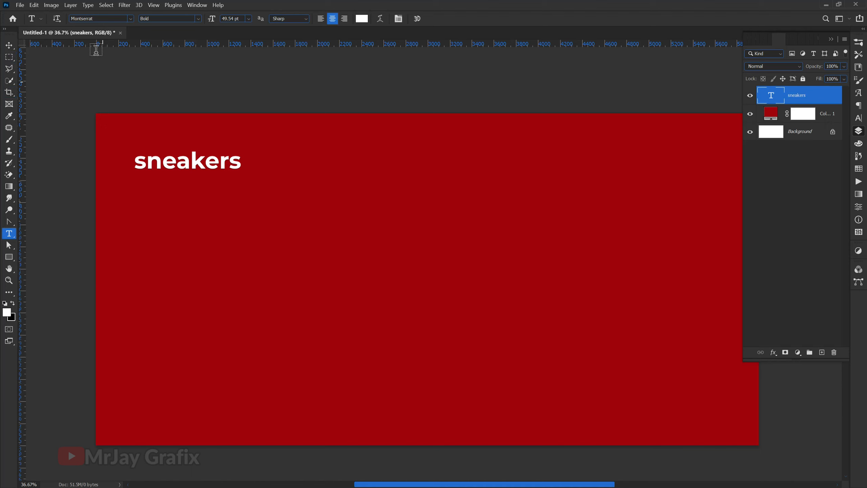
# Step: Change the sneakers text font to a Big Deal
pyautogui.click(118, 19)
pyautogui.write('bi')
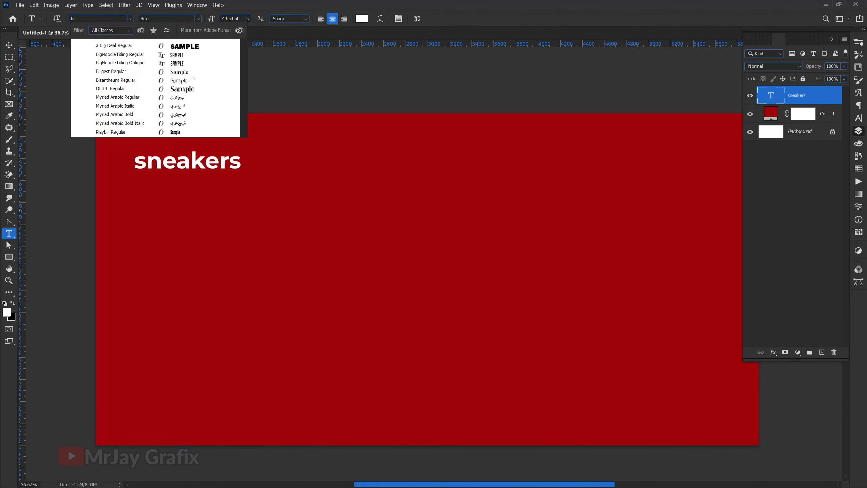
pyautogui.click(118, 41)
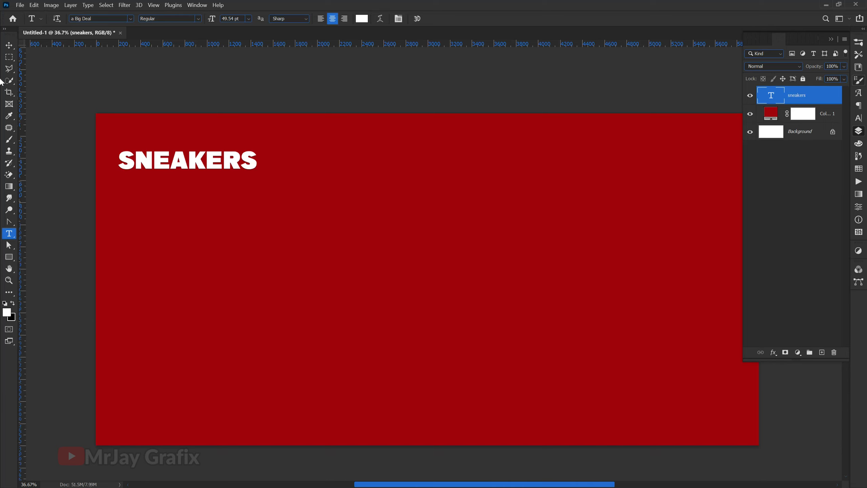
pyautogui.click(859, 118)
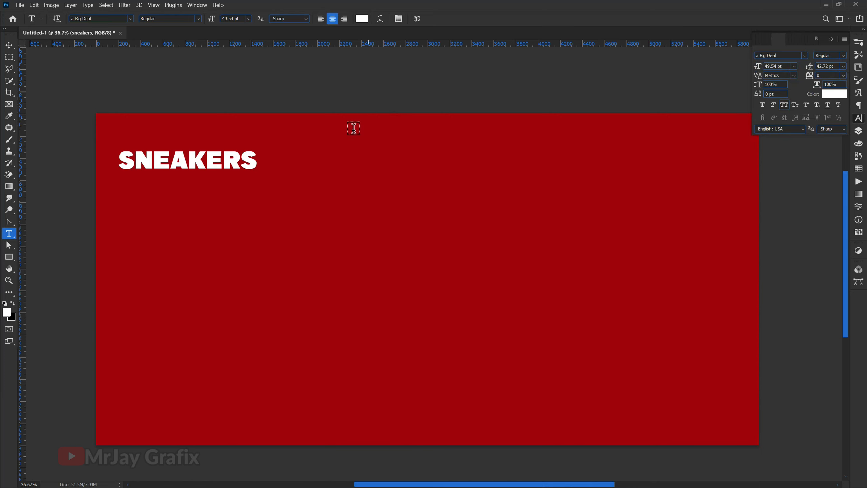
# Step: Scale SNEAKERS to about 239% and position it near the top-left
pyautogui.click(9, 45)
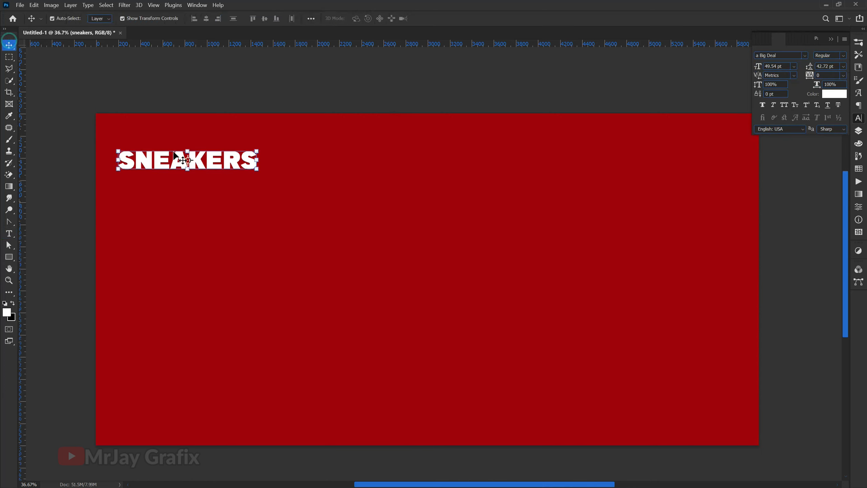
pyautogui.moveTo(258, 170); pyautogui.dragTo(259, 170)
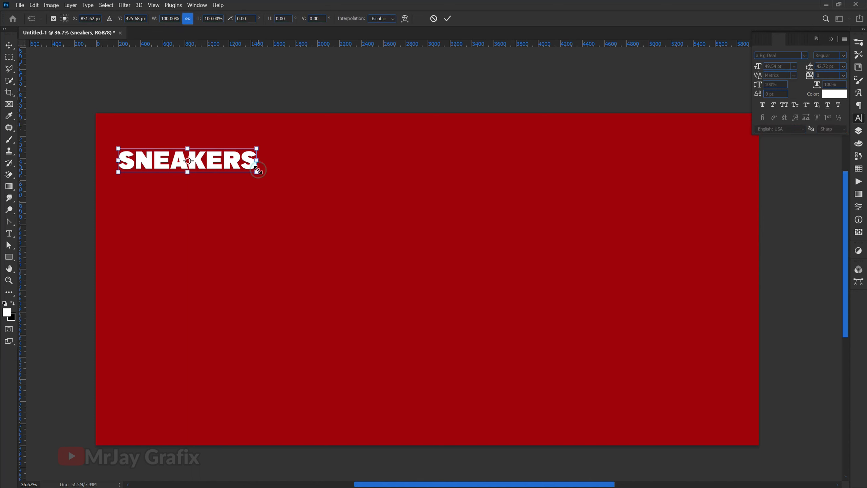
pyautogui.moveTo(479, 256); pyautogui.dragTo(450, 209)
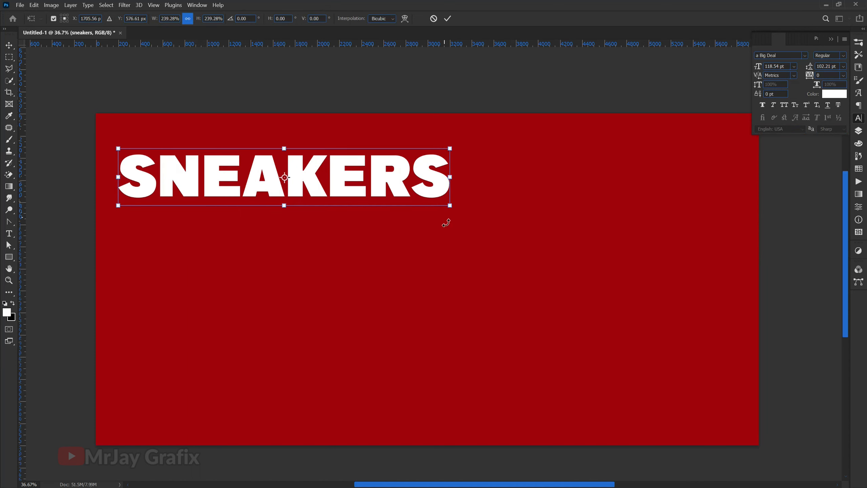
pyautogui.press('Return')
pyautogui.moveTo(327, 188); pyautogui.dragTo(353, 186)
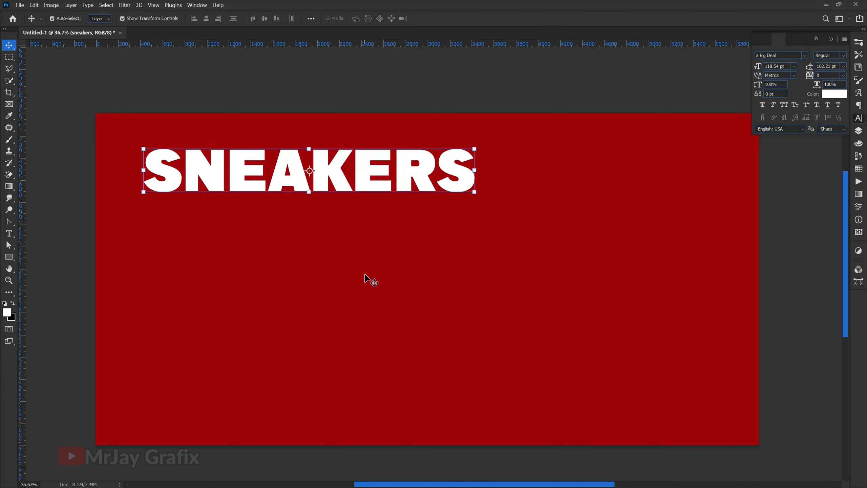
pyautogui.press('super')
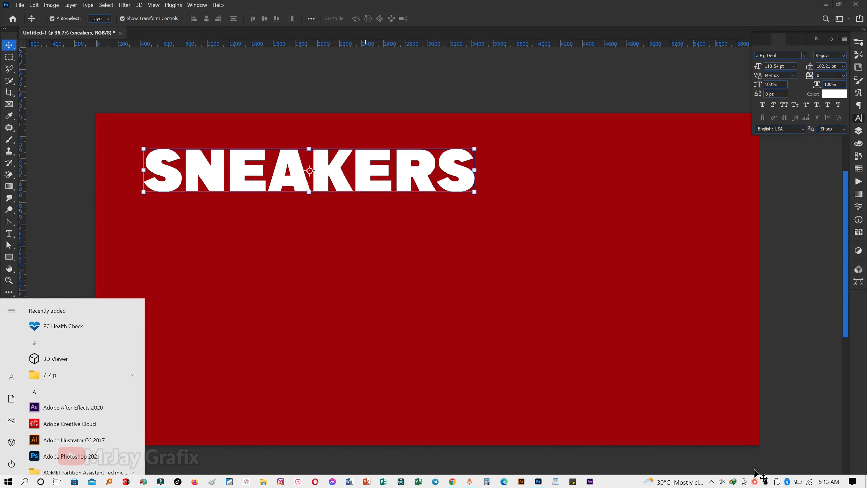
pyautogui.click(756, 482)
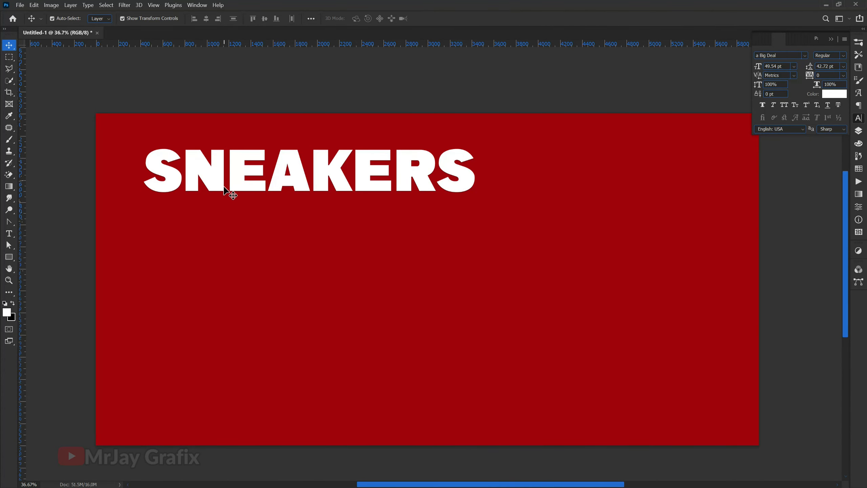
pyautogui.moveTo(224, 179); pyautogui.dragTo(219, 179)
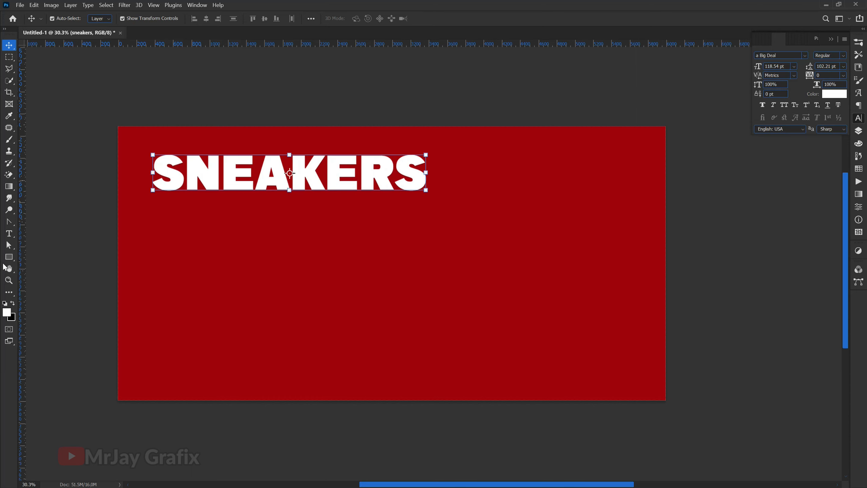
# Step: Draw a white rounded square and move it to the banner's right side
pyautogui.click(8, 259)
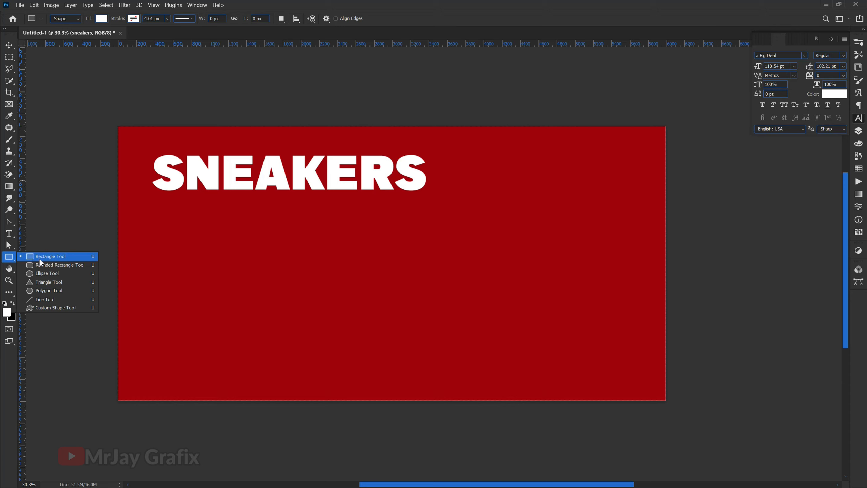
pyautogui.click(40, 259)
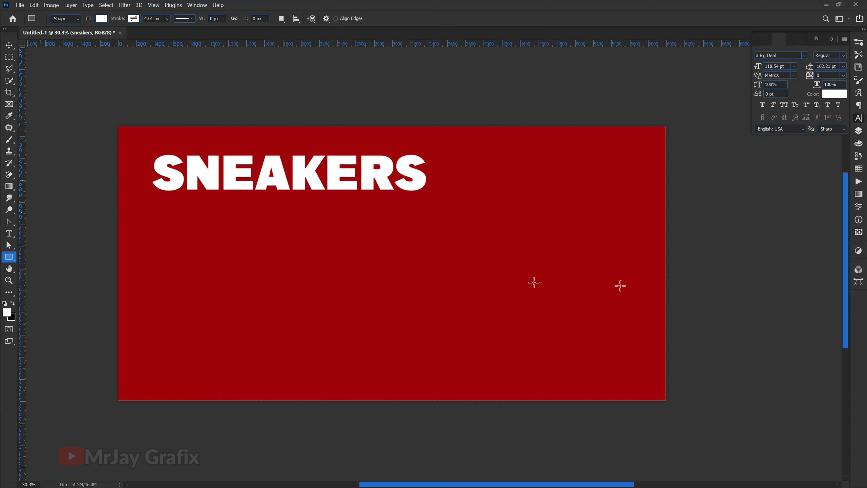
pyautogui.click(10, 259)
pyautogui.click(41, 269)
pyautogui.moveTo(210, 223); pyautogui.dragTo(639, 422)
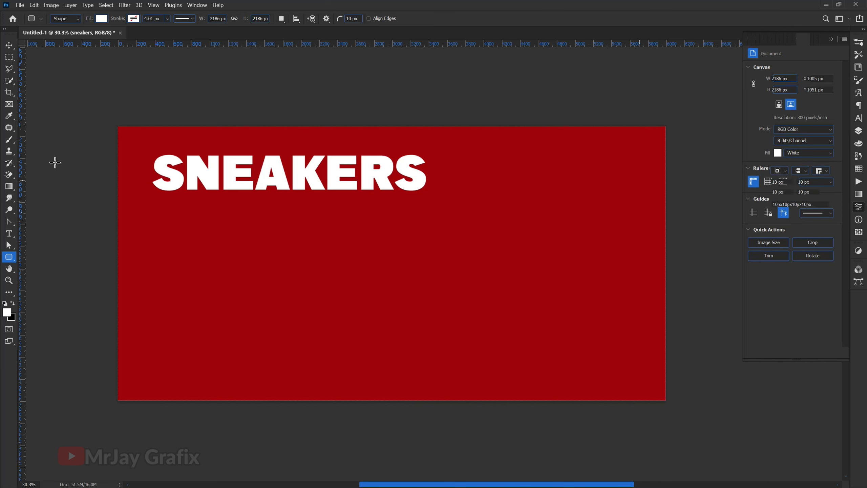
pyautogui.click(9, 44)
pyautogui.moveTo(235, 289); pyautogui.dragTo(438, 285)
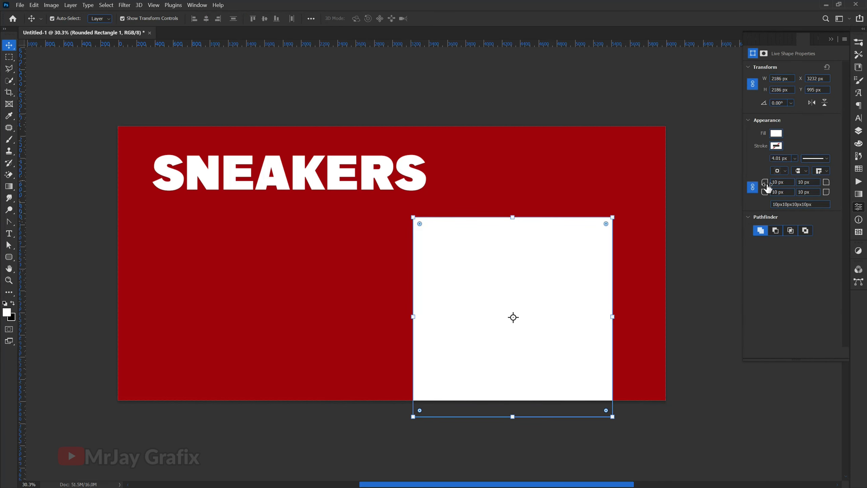
# Step: Unlink the corner radii and round the top-left corner to 771 px
pyautogui.click(753, 187)
pyautogui.moveTo(765, 182); pyautogui.dragTo(866, 184)
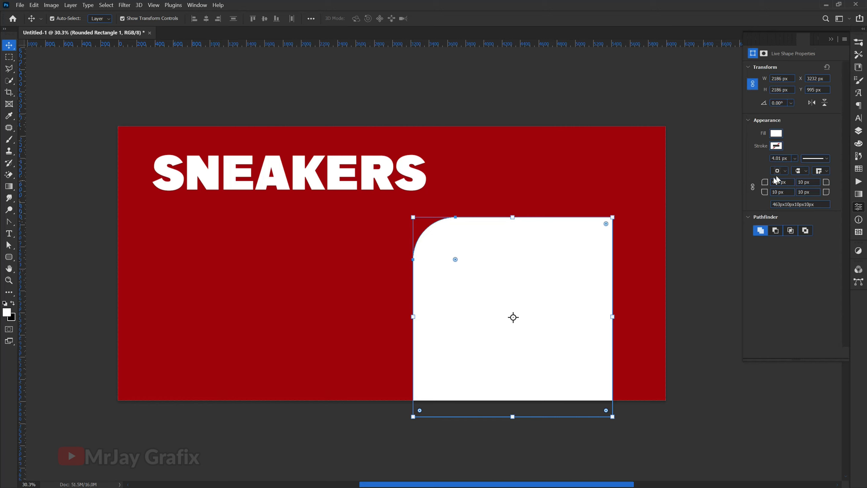
pyautogui.moveTo(766, 185); pyautogui.dragTo(794, 189)
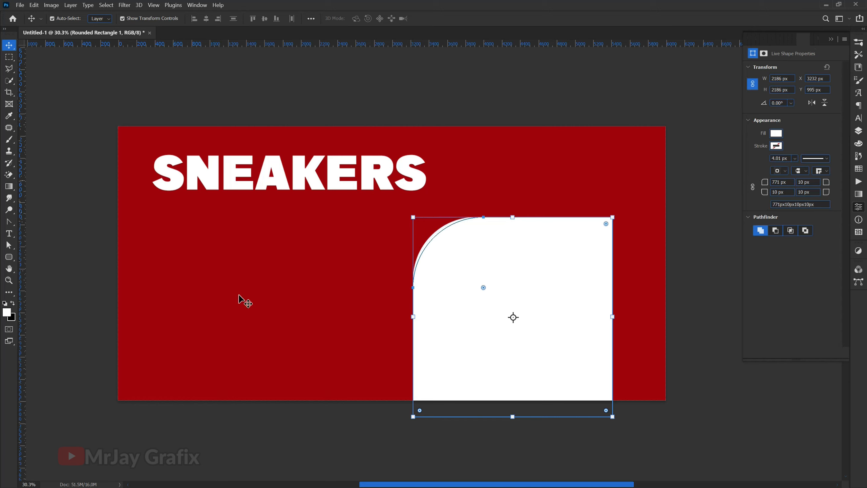
pyautogui.moveTo(412, 214); pyautogui.dragTo(258, 347)
# Step: Rotate the white shape to about -58°, enlarge slightly, and push it right
pyautogui.moveTo(490, 339); pyautogui.dragTo(646, 304)
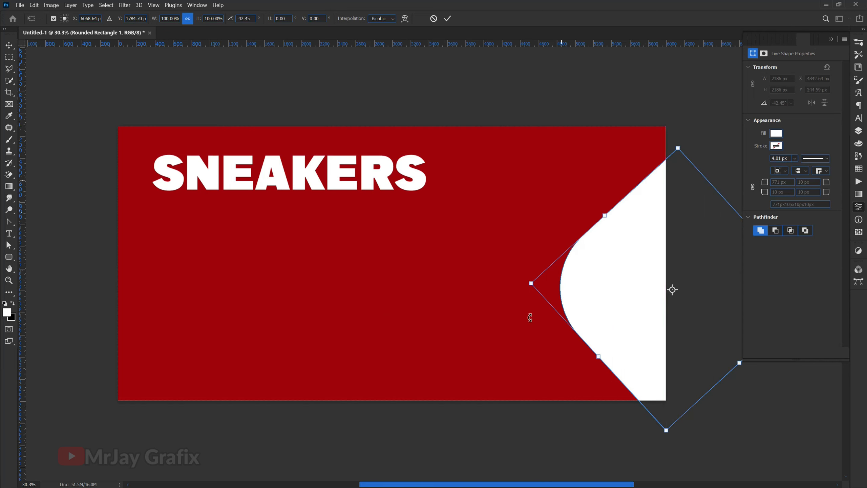
pyautogui.moveTo(530, 285); pyautogui.dragTo(517, 307)
pyautogui.moveTo(531, 380); pyautogui.dragTo(543, 392)
pyautogui.moveTo(582, 316); pyautogui.dragTo(622, 314)
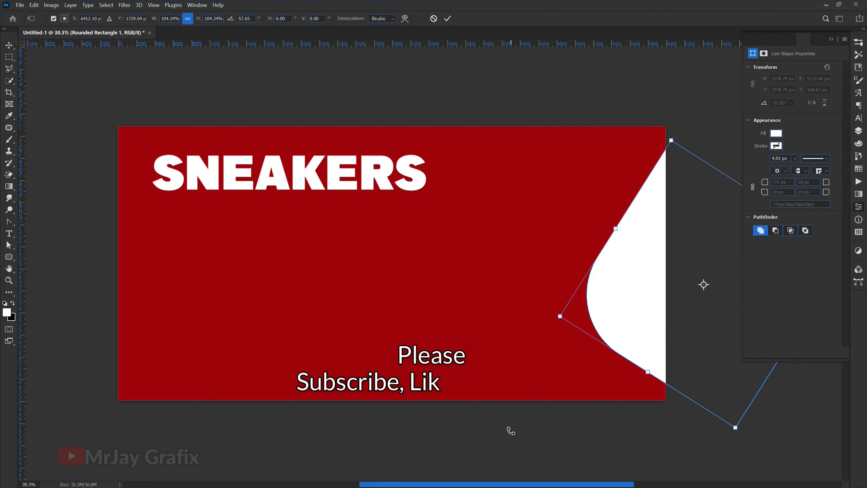
pyautogui.press('Return')
pyautogui.click(493, 439)
# Step: Re-transform the shape to -53.49° and about 108% scale against the right edge
pyautogui.click(638, 285)
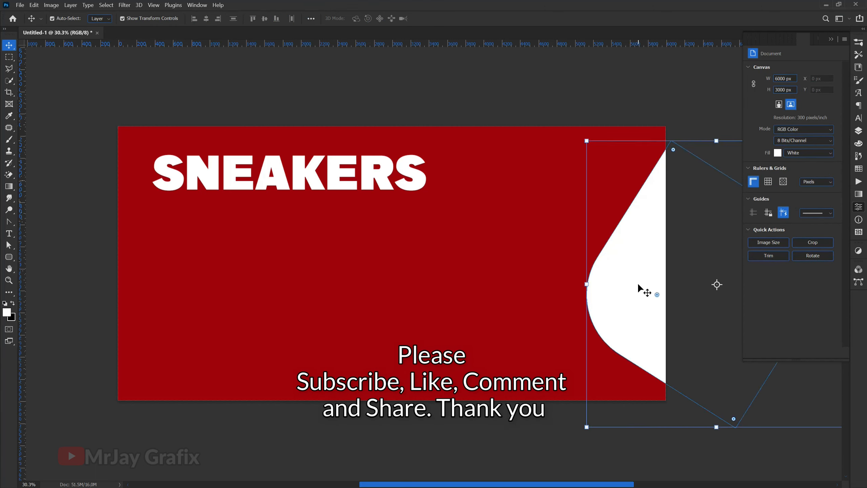
pyautogui.moveTo(586, 287); pyautogui.dragTo(579, 288)
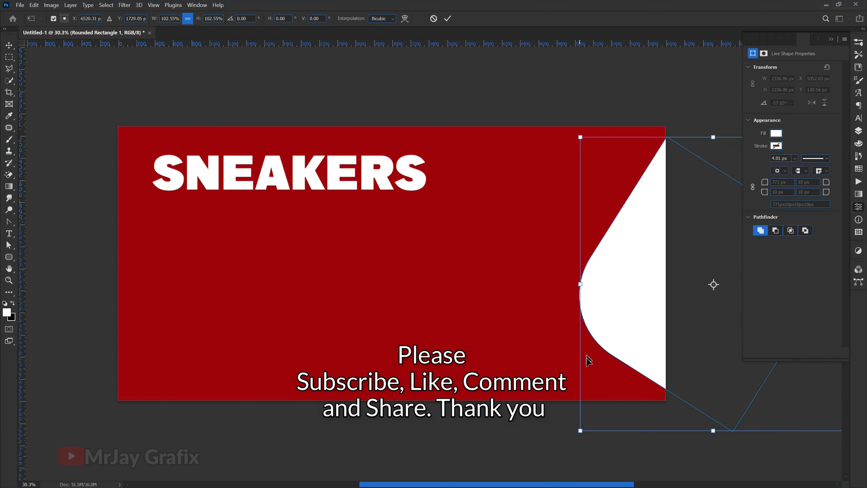
pyautogui.moveTo(547, 369); pyautogui.dragTo(561, 326)
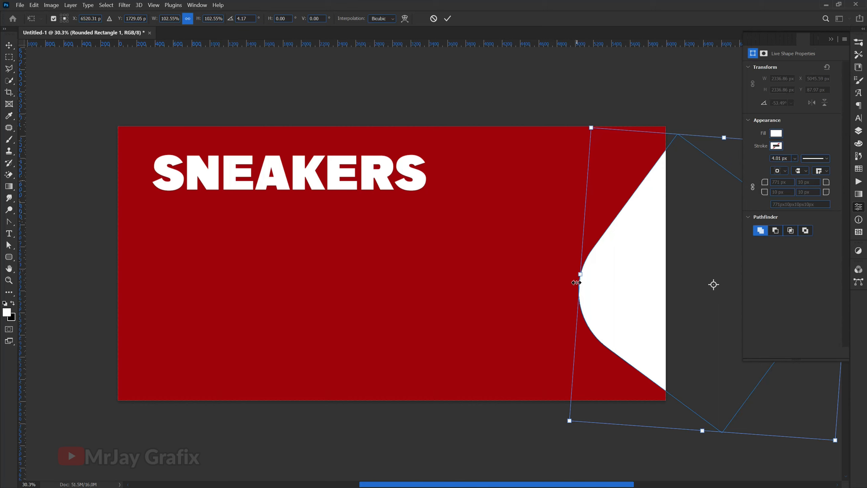
pyautogui.moveTo(577, 278); pyautogui.dragTo(563, 278)
pyautogui.moveTo(621, 318); pyautogui.dragTo(626, 320)
pyautogui.click(447, 19)
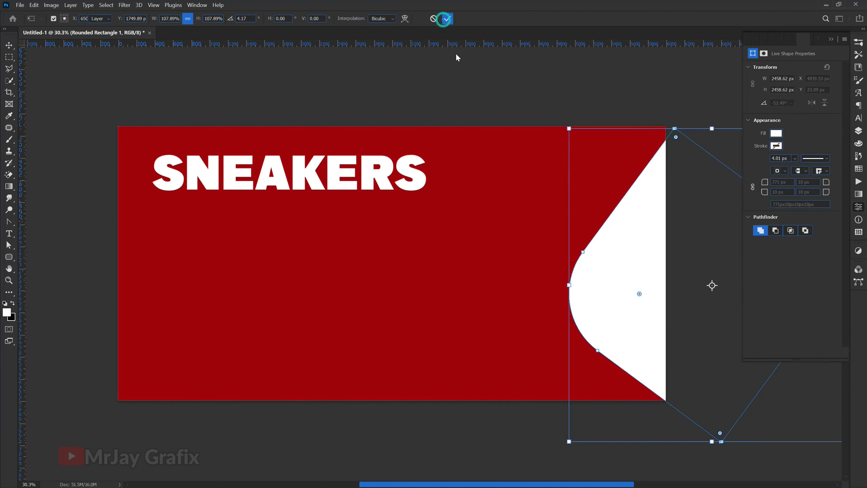
pyautogui.click(496, 475)
pyautogui.click(593, 341)
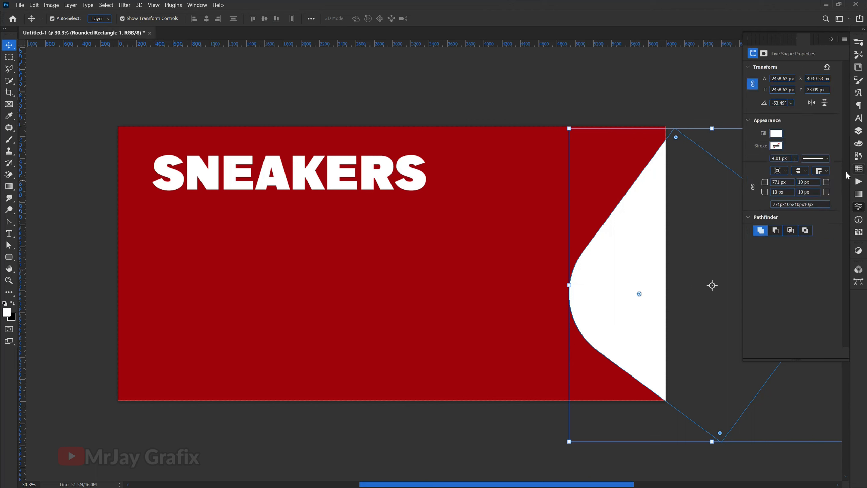
# Step: Duplicate the Rounded Rectangle 1 layer
pyautogui.click(859, 132)
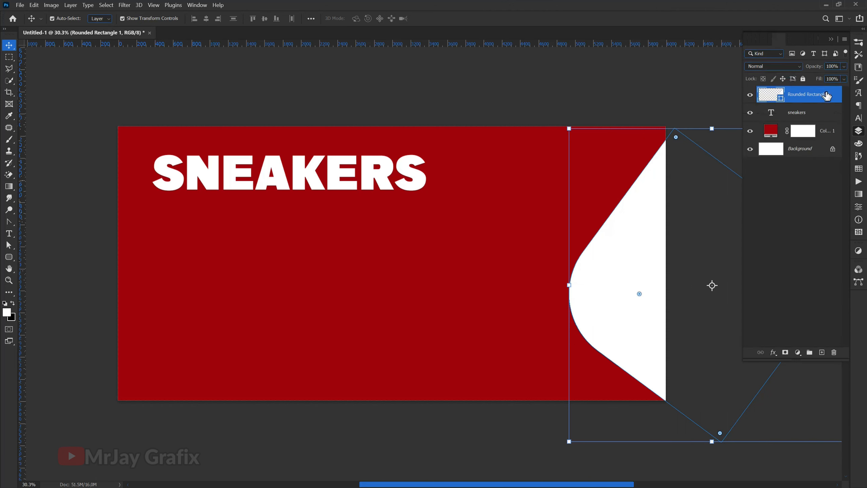
pyautogui.moveTo(821, 97); pyautogui.dragTo(823, 356)
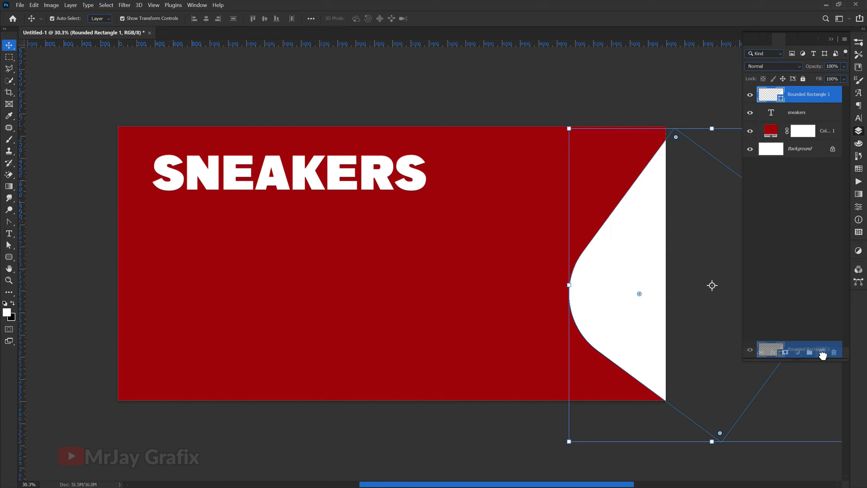
pyautogui.moveTo(823, 355); pyautogui.dragTo(823, 356)
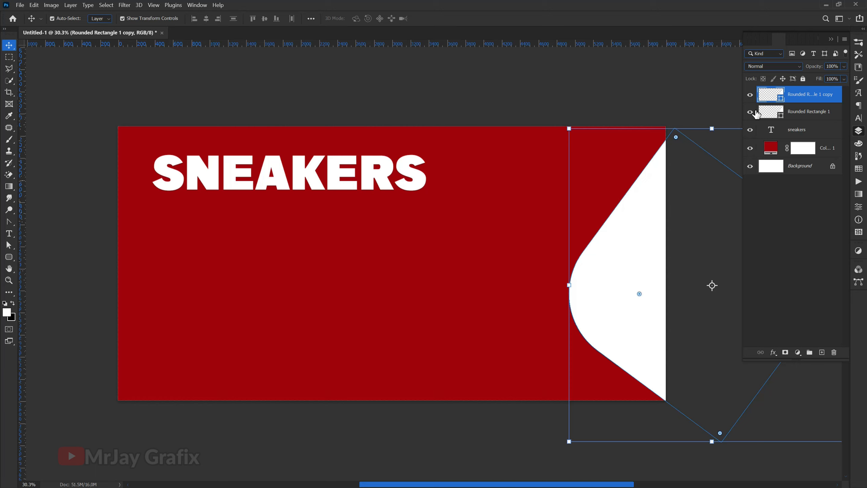
# Step: Tilt the original rounded shape to -2.15° and shift it up-left
pyautogui.click(804, 118)
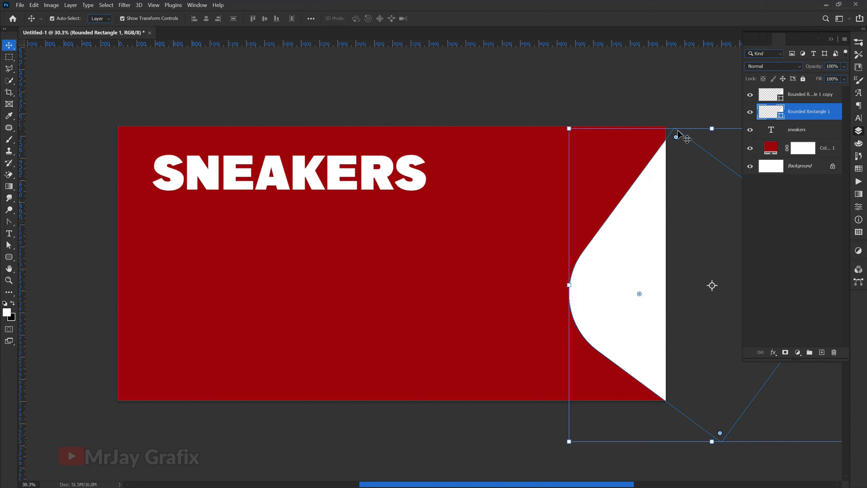
pyautogui.click(567, 126)
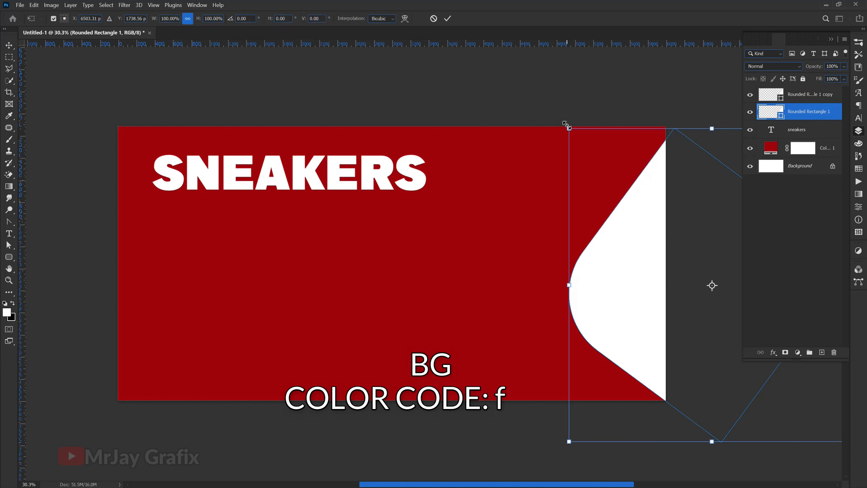
pyautogui.moveTo(555, 114); pyautogui.dragTo(546, 118)
pyautogui.moveTo(626, 222); pyautogui.dragTo(626, 208)
pyautogui.click(448, 19)
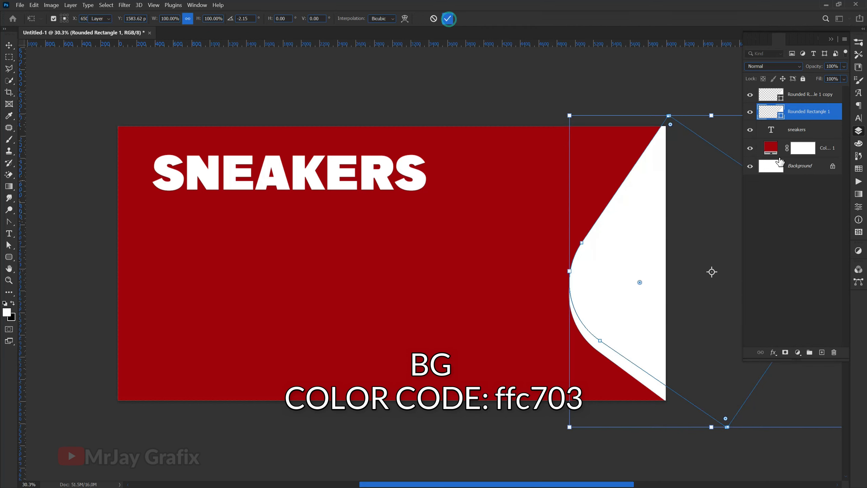
# Step: Change the original rounded shape's fill to yellow ffc703
pyautogui.doubleClick(781, 116)
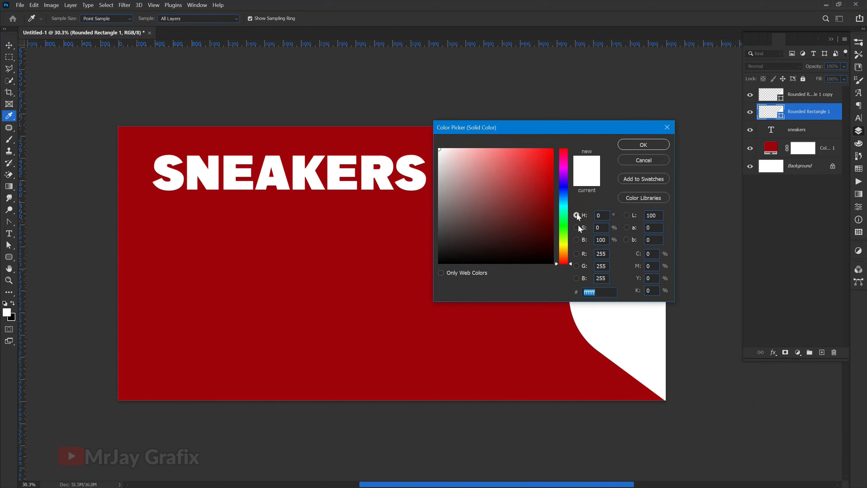
pyautogui.moveTo(563, 254); pyautogui.dragTo(565, 252)
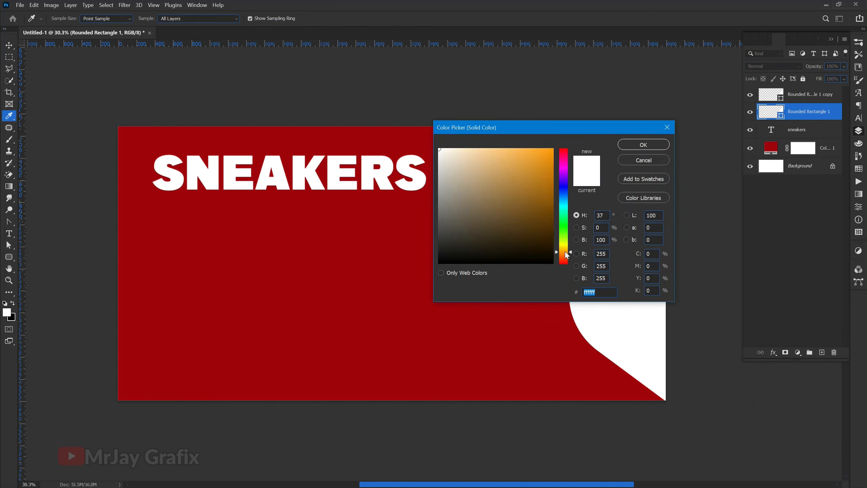
pyautogui.moveTo(519, 187)
pyautogui.mouseDown()
pyautogui.moveTo(552, 136)
pyautogui.moveTo(267, 152)
pyautogui.moveTo(364, 166)
pyautogui.mouseUp()
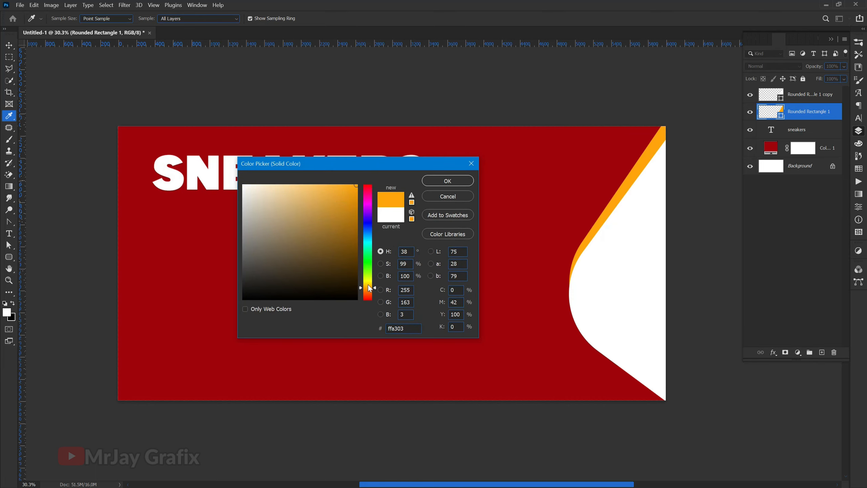
pyautogui.moveTo(369, 287); pyautogui.dragTo(368, 285)
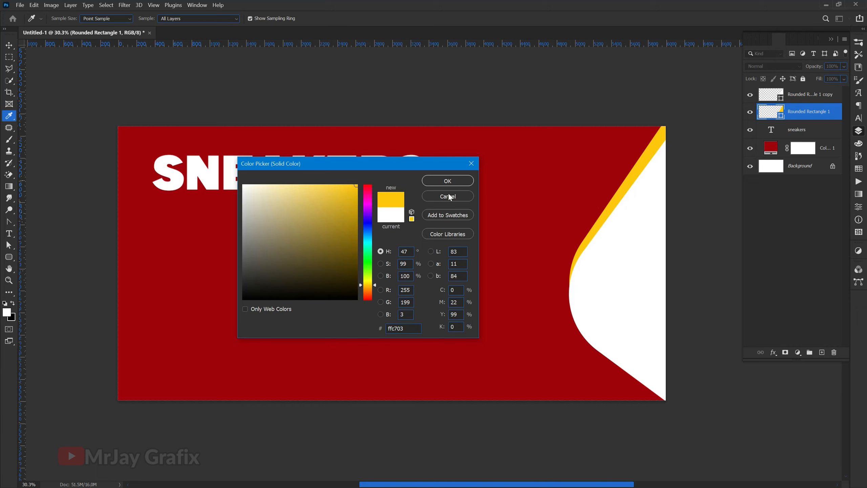
pyautogui.click(444, 179)
# Step: Rotate the yellow shape slightly and nudge it right and down
pyautogui.press('v')
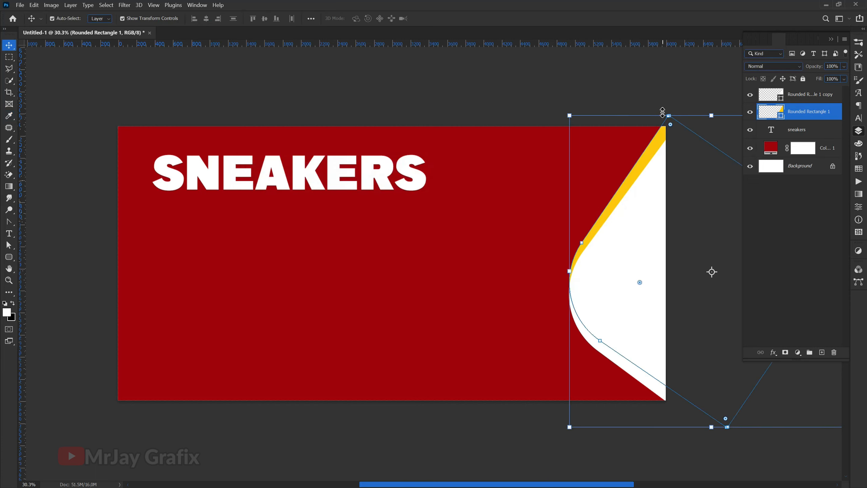
pyautogui.moveTo(667, 110)
pyautogui.mouseDown()
pyautogui.moveTo(659, 97)
pyautogui.moveTo(666, 101)
pyautogui.moveTo(651, 114)
pyautogui.mouseUp()
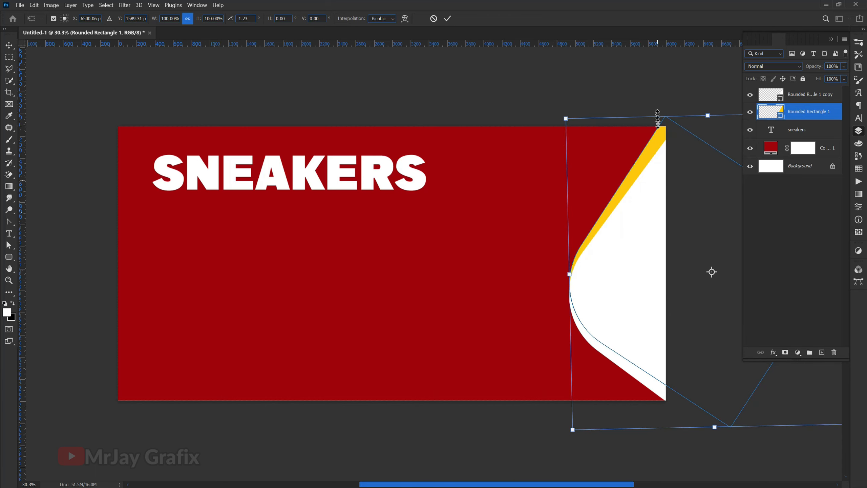
pyautogui.moveTo(644, 173); pyautogui.dragTo(646, 175)
pyautogui.moveTo(509, 284)
pyautogui.mouseDown()
pyautogui.moveTo(504, 273)
pyautogui.moveTo(504, 287)
pyautogui.mouseUp()
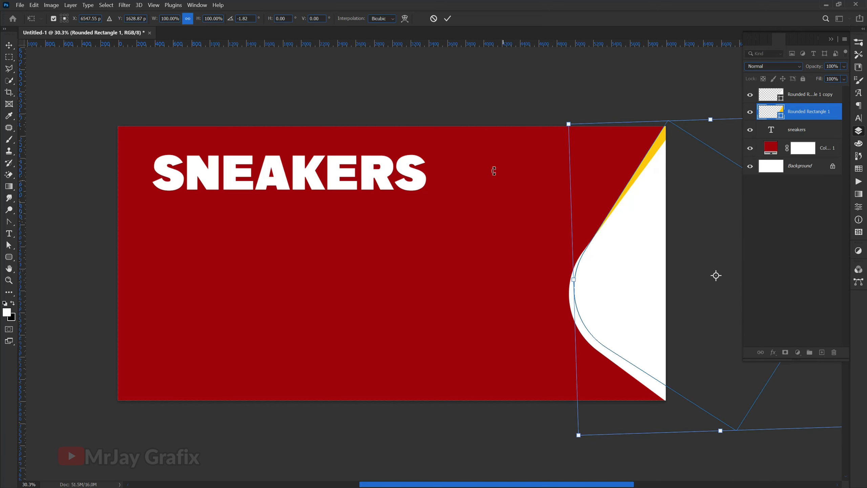
pyautogui.click(448, 18)
# Step: Lock Color Fill 1 and both Rounded Rectangle layers
pyautogui.click(590, 202)
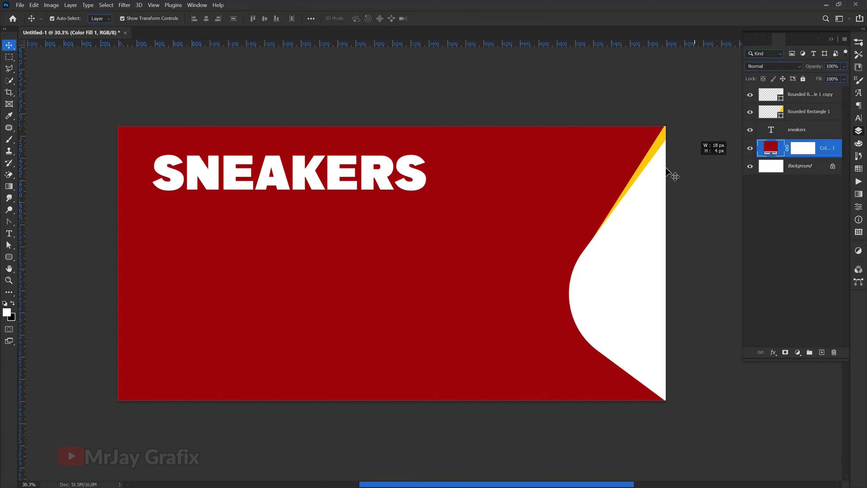
pyautogui.click(836, 112)
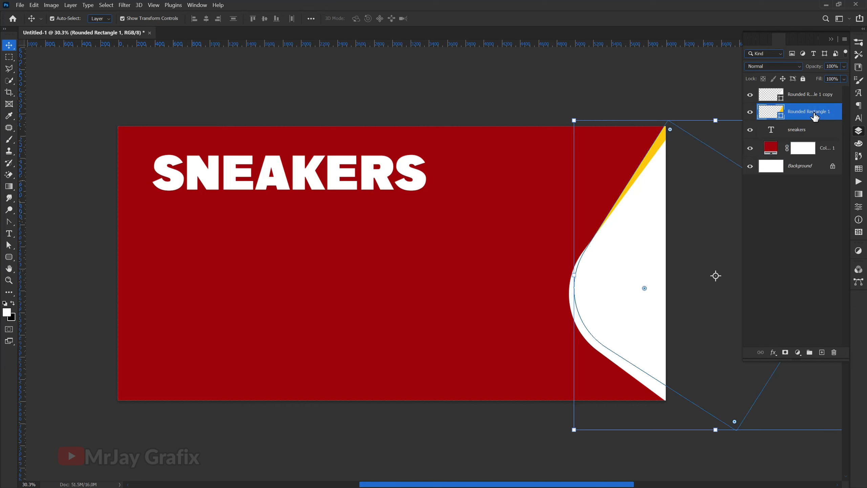
pyautogui.click(823, 149)
pyautogui.click(803, 79)
pyautogui.moveTo(539, 211); pyautogui.dragTo(635, 282)
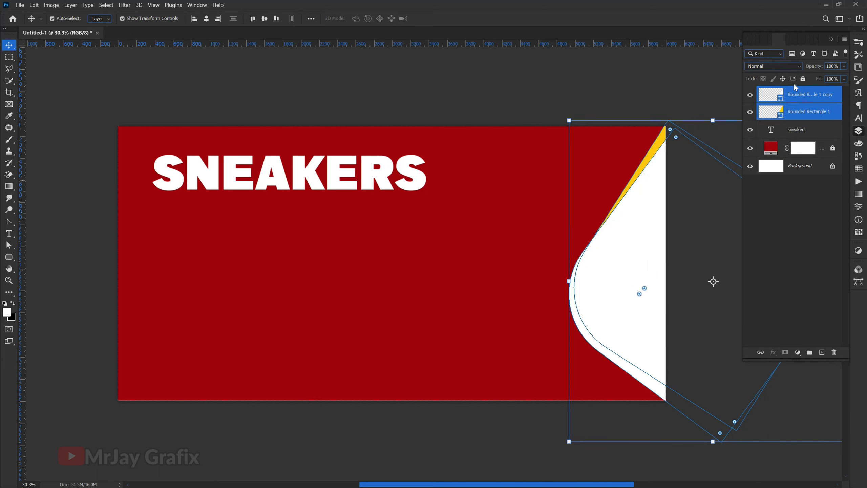
pyautogui.click(803, 79)
pyautogui.click(236, 361)
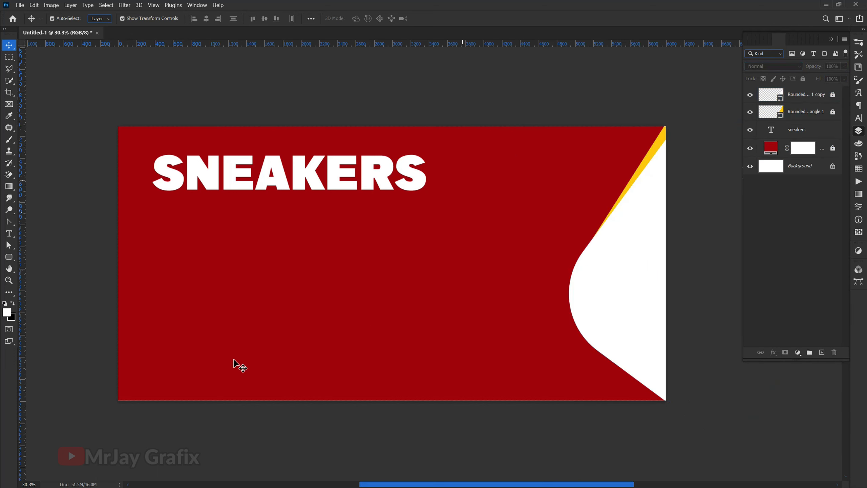
# Step: Duplicate the SNEAKERS text and retype the copy as 'MRJAY GRAFIX'
pyautogui.scroll(1, 238, 361)
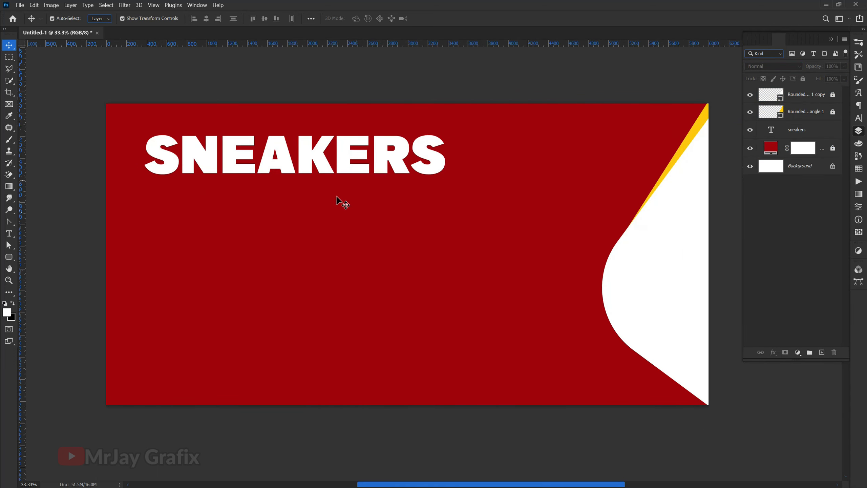
pyautogui.moveTo(323, 150); pyautogui.dragTo(300, 153)
pyautogui.doubleClick(302, 149)
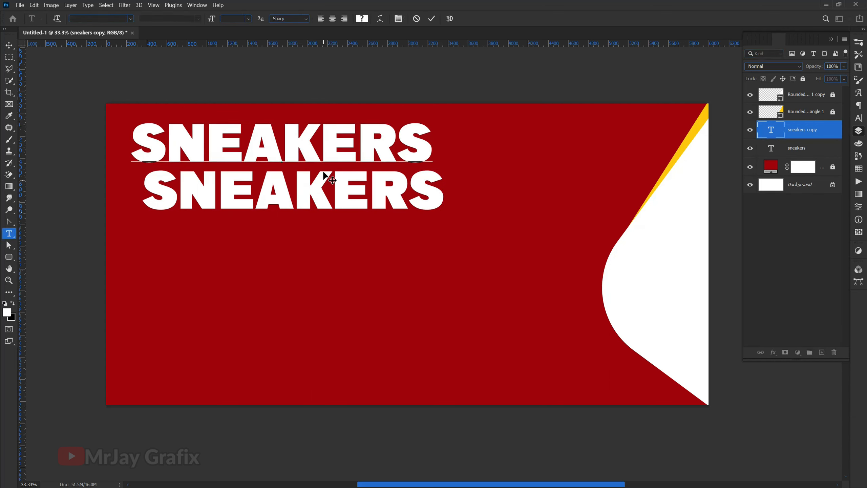
pyautogui.hotkey('ctrl', 'a')
pyautogui.write('M')
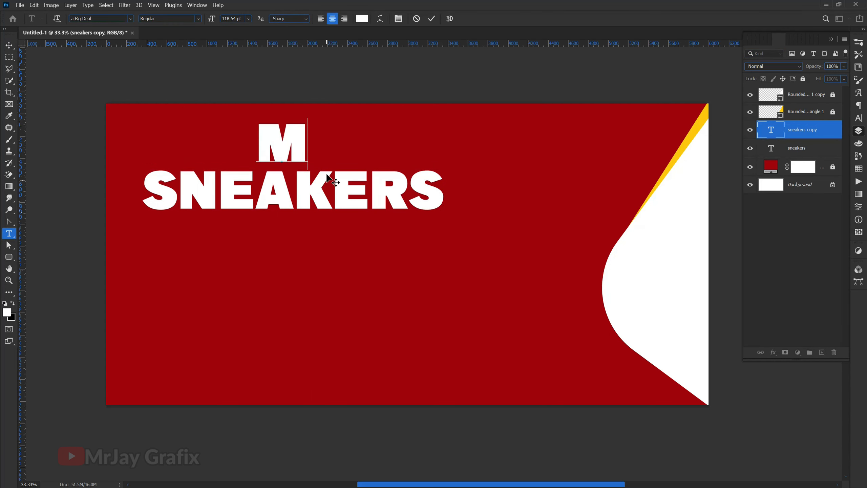
pyautogui.write('RJA')
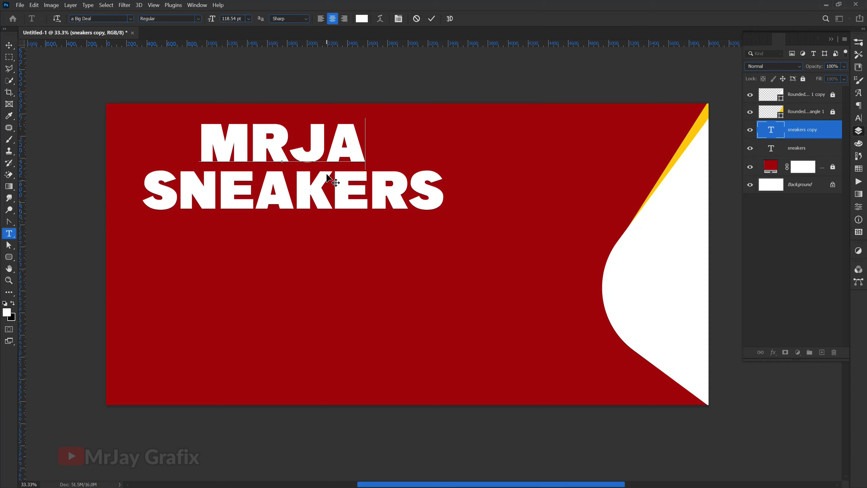
pyautogui.write('Y')
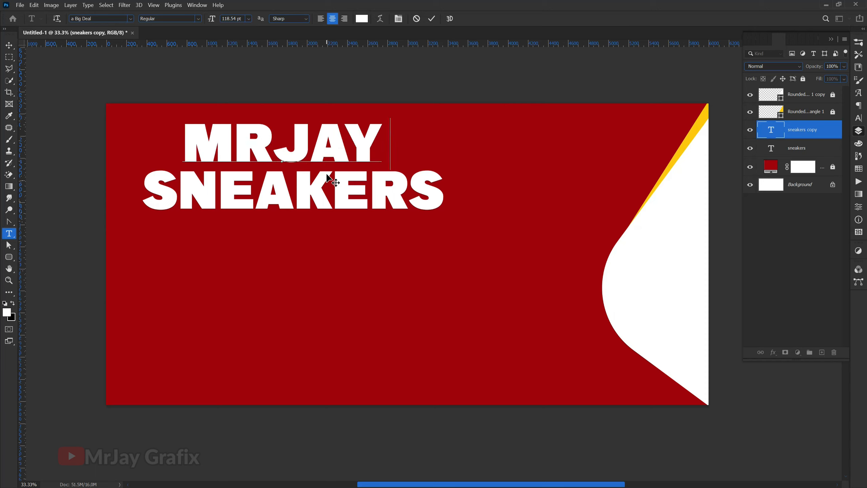
pyautogui.write(' GRAF')
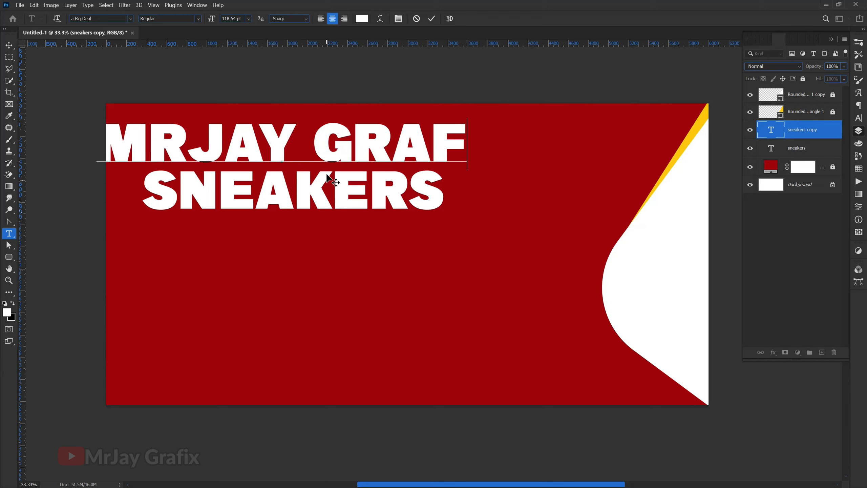
pyautogui.write('IX')
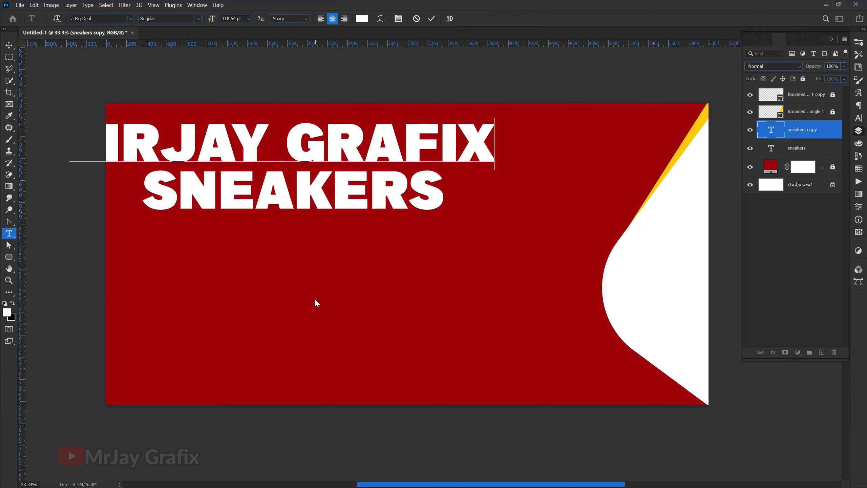
# Step: Shrink MRJAY GRAFIX to about 31.71 pt and place it above SNEAKERS
pyautogui.click(9, 45)
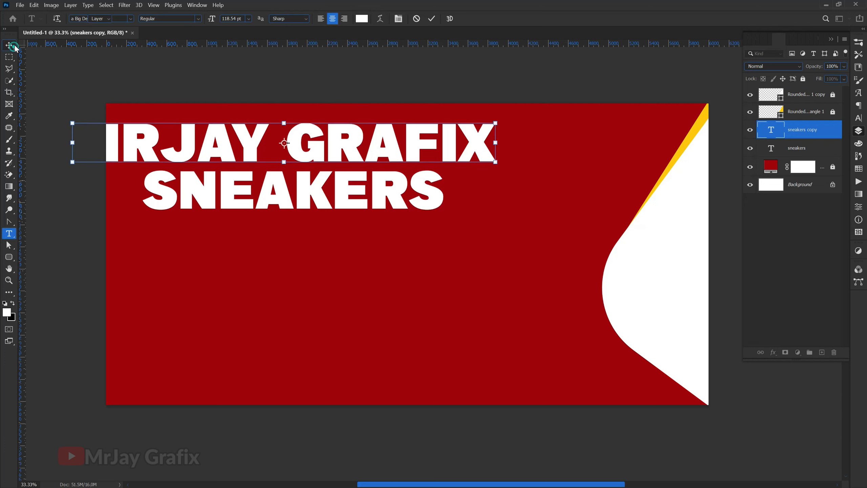
pyautogui.moveTo(189, 160); pyautogui.dragTo(286, 142)
pyautogui.moveTo(594, 142); pyautogui.dragTo(240, 152)
pyautogui.press('Return')
pyautogui.doubleClick(241, 152)
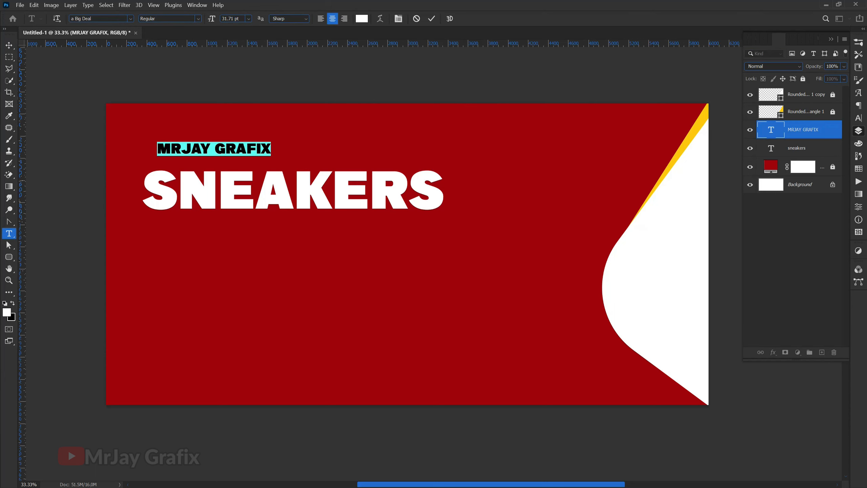
# Step: Change the tagline's font to Gotham Black
pyautogui.click(112, 18)
pyautogui.write('AM')
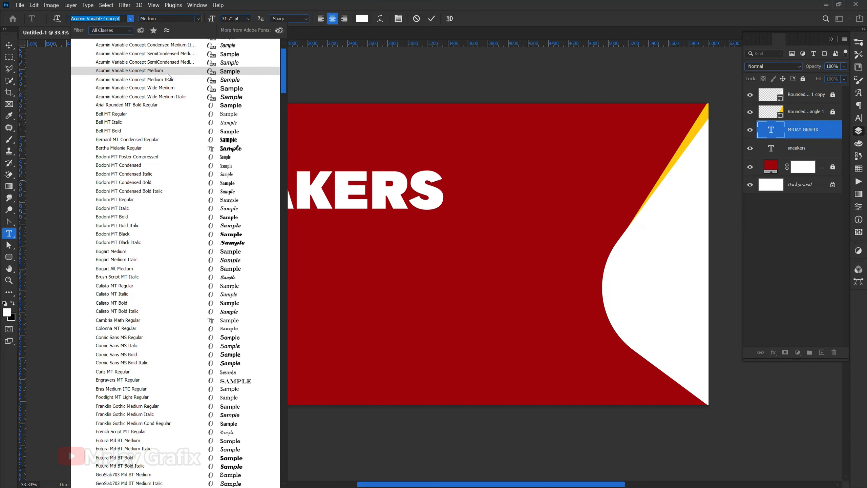
pyautogui.press('Escape')
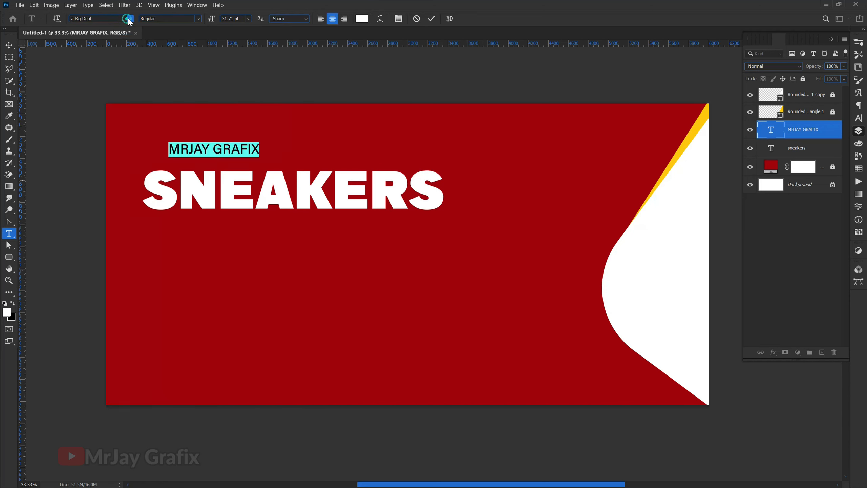
pyautogui.click(115, 19)
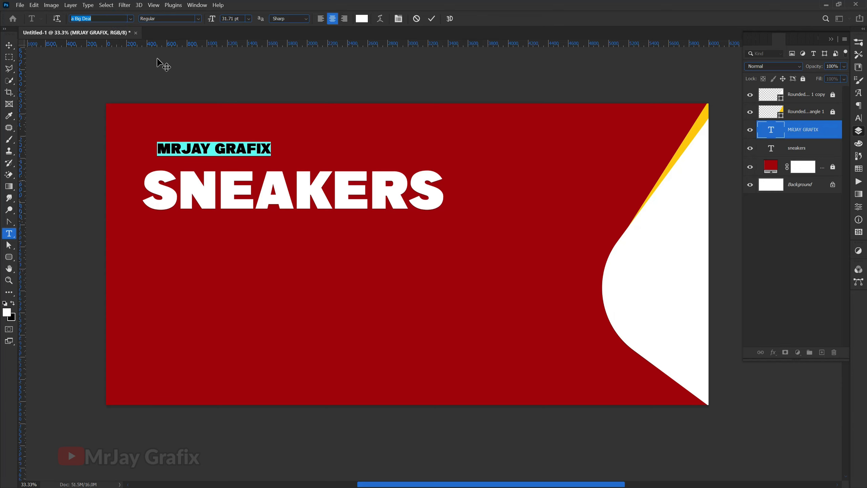
pyautogui.write('TH')
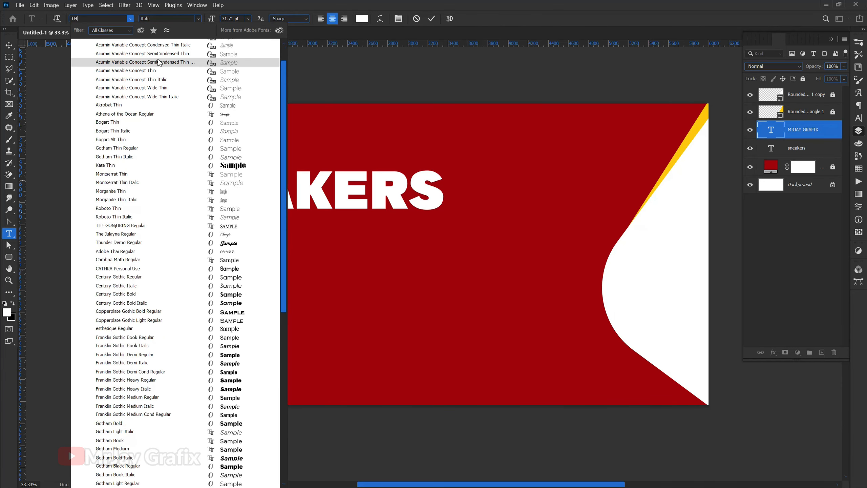
pyautogui.write('AM')
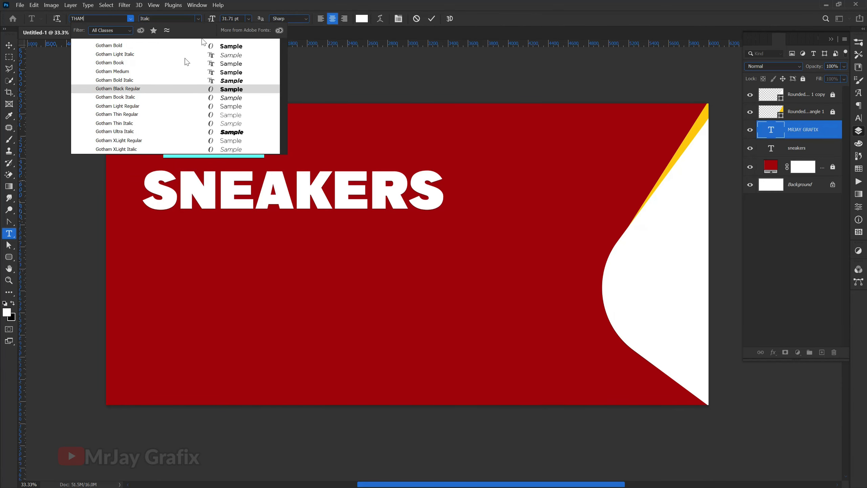
pyautogui.click(180, 88)
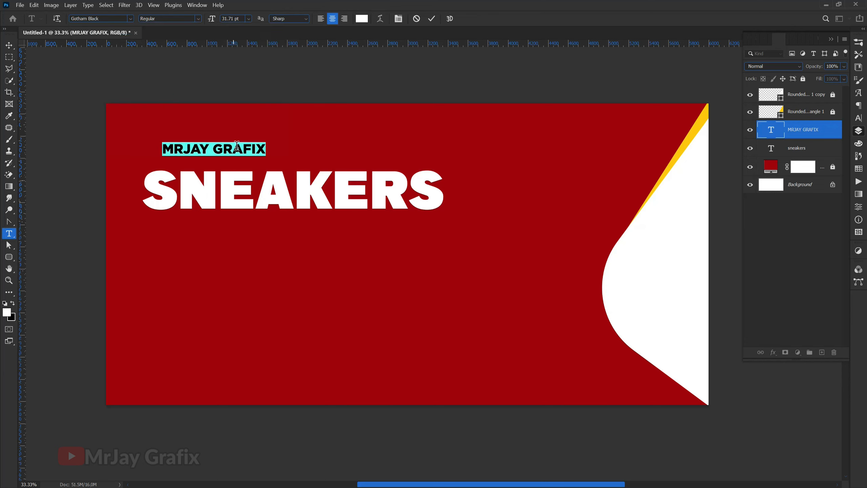
# Step: Append SERVICES after MRJAY GRAFIX, commit it, and shift the line right and down over SNEAKERS
pyautogui.click(266, 148)
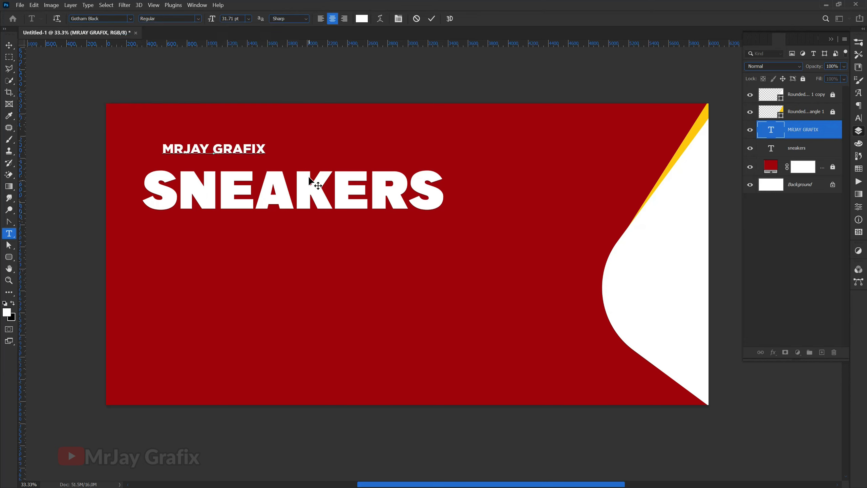
pyautogui.write('SER')
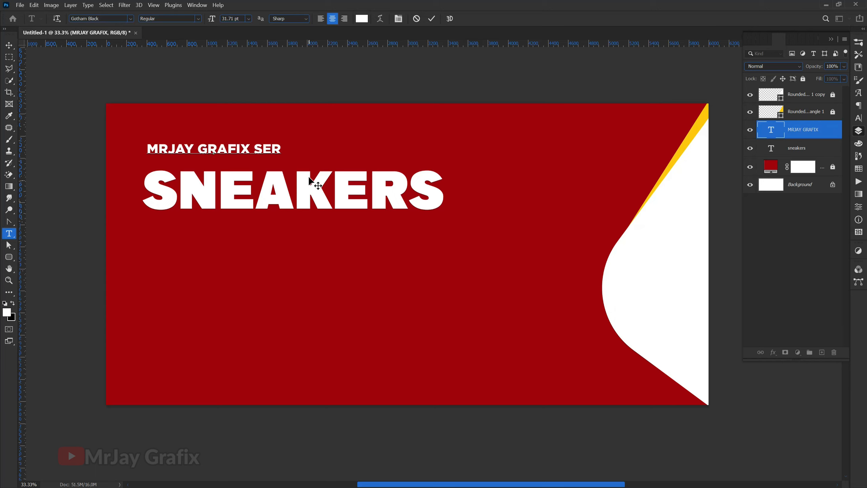
pyautogui.write('VI')
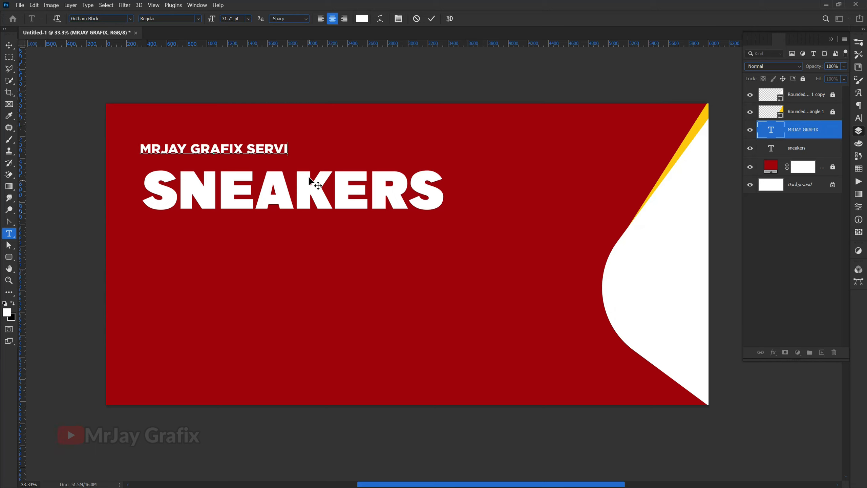
pyautogui.write('CES')
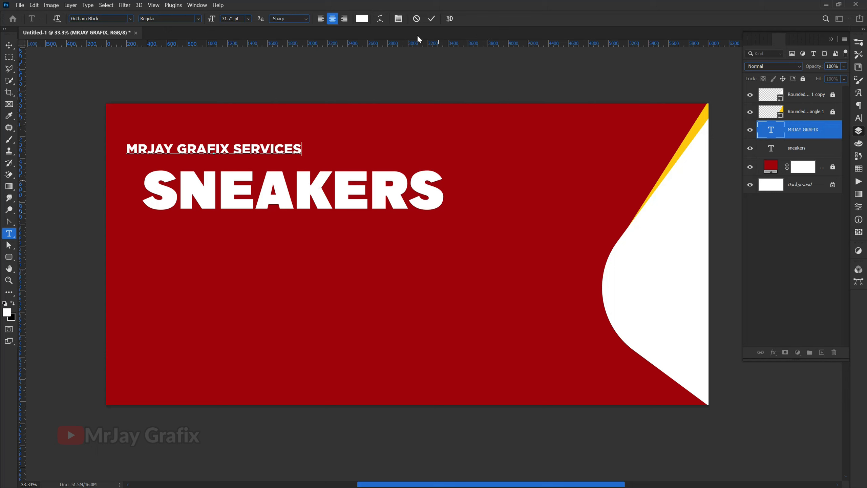
pyautogui.click(433, 19)
pyautogui.press('v')
pyautogui.moveTo(201, 152); pyautogui.dragTo(221, 159)
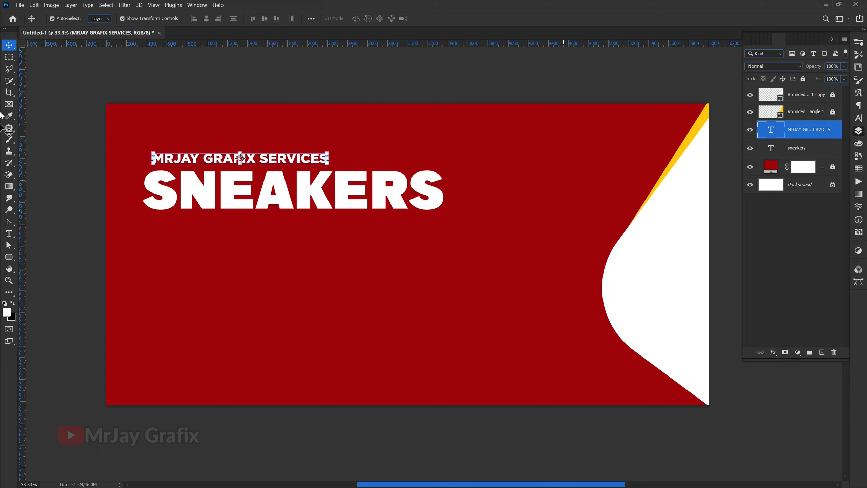
# Step: Give the tagline 240 tracking, align it with SNEAKERS' left edge, and scale it to about 124.87%
pyautogui.click(859, 120)
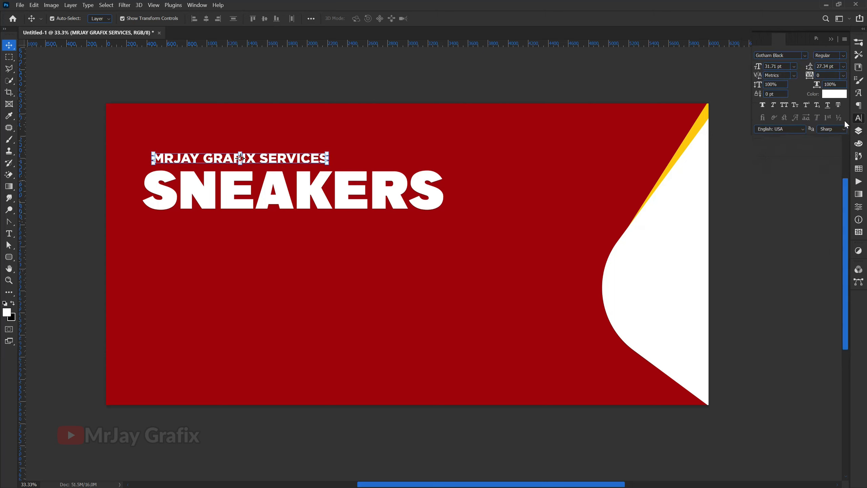
pyautogui.moveTo(811, 77); pyautogui.dragTo(844, 82)
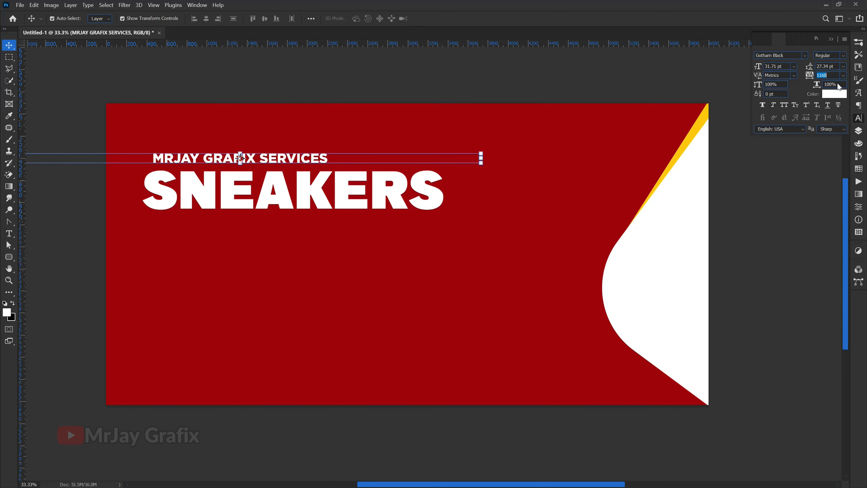
pyautogui.moveTo(321, 163); pyautogui.dragTo(422, 162)
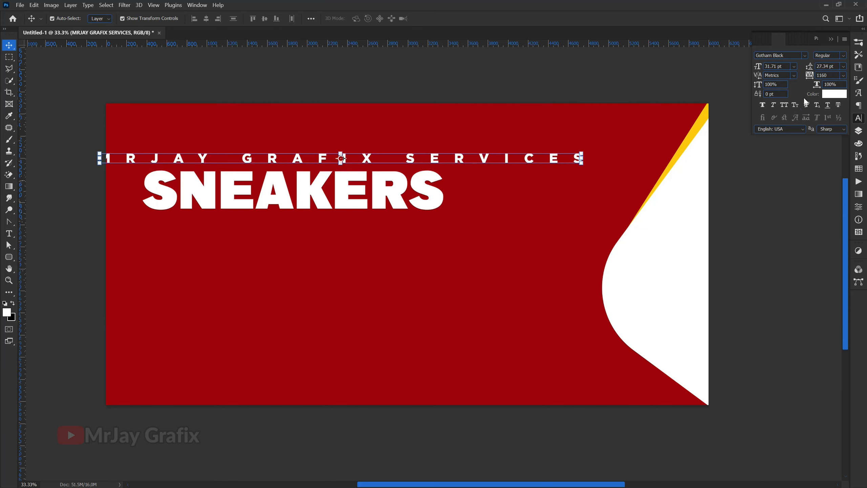
pyautogui.moveTo(808, 82); pyautogui.dragTo(790, 89)
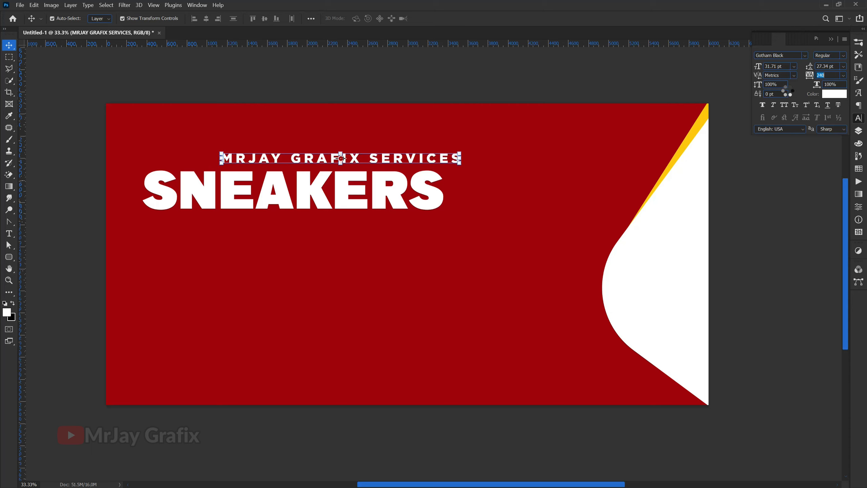
pyautogui.moveTo(404, 159); pyautogui.dragTo(325, 141)
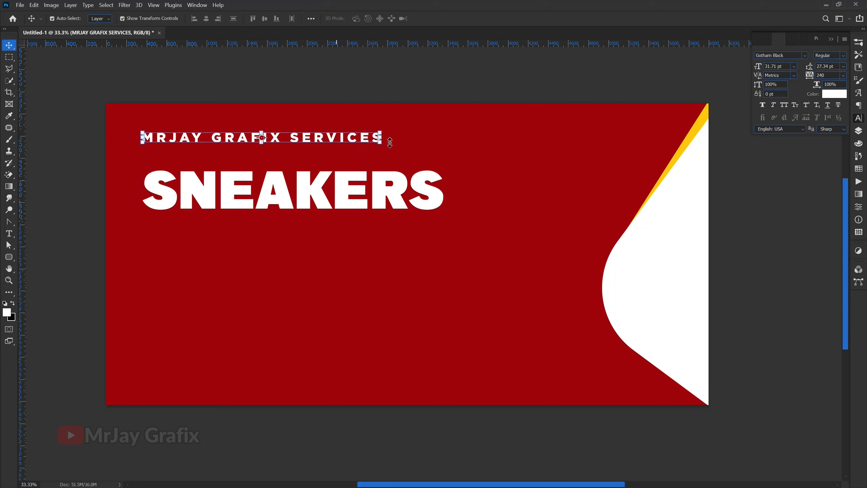
pyautogui.moveTo(381, 140); pyautogui.dragTo(443, 161)
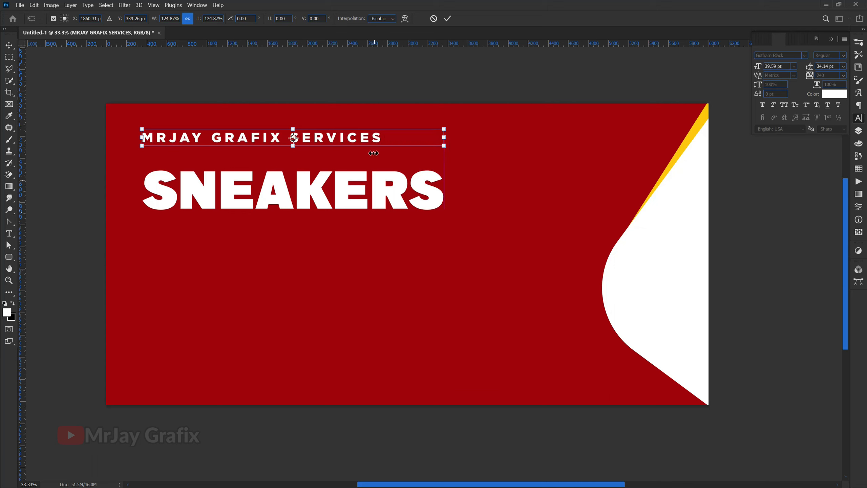
# Step: Apply the tagline resize, then set the word SERVICES in Gotham Book
pyautogui.press('Return')
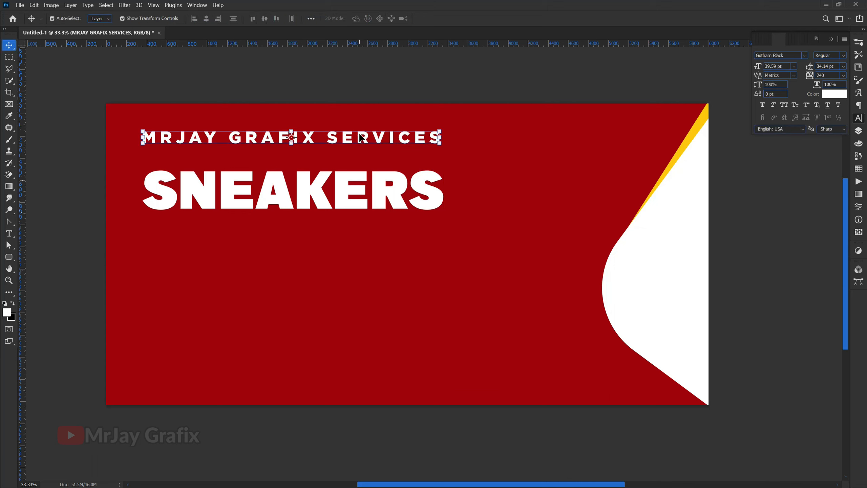
pyautogui.doubleClick(361, 138)
pyautogui.moveTo(328, 138); pyautogui.dragTo(455, 143)
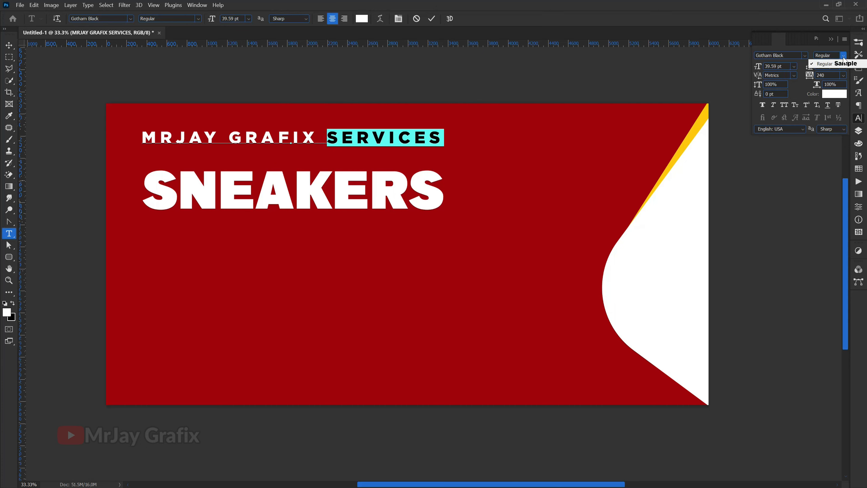
pyautogui.click(779, 55)
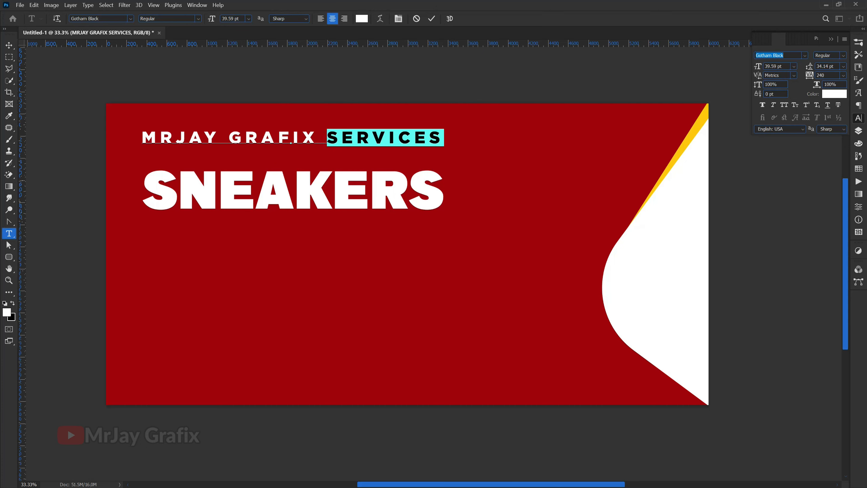
pyautogui.write('GOTHAM')
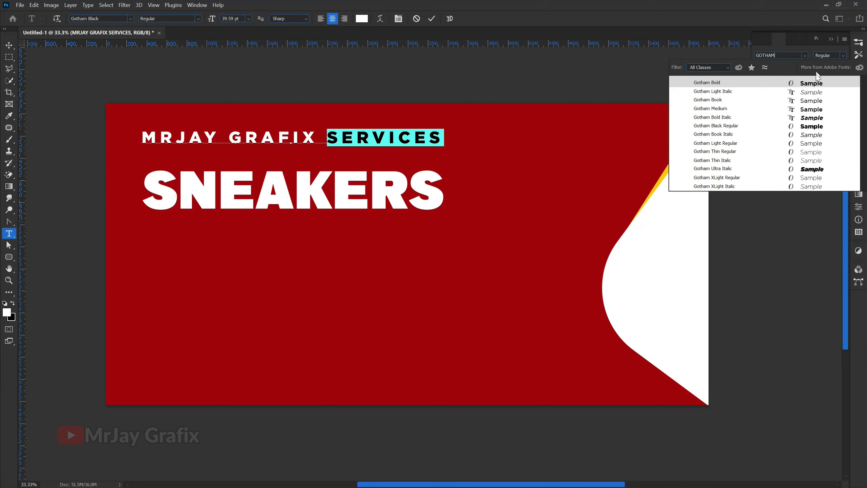
pyautogui.click(763, 102)
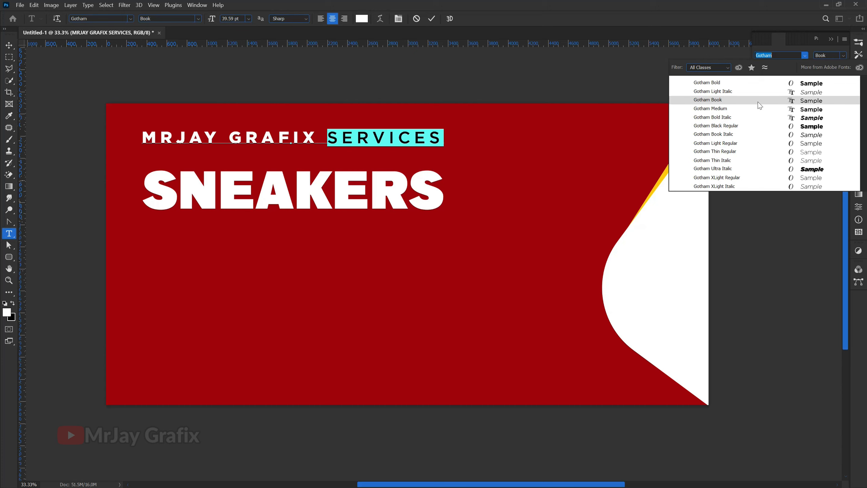
pyautogui.click(758, 100)
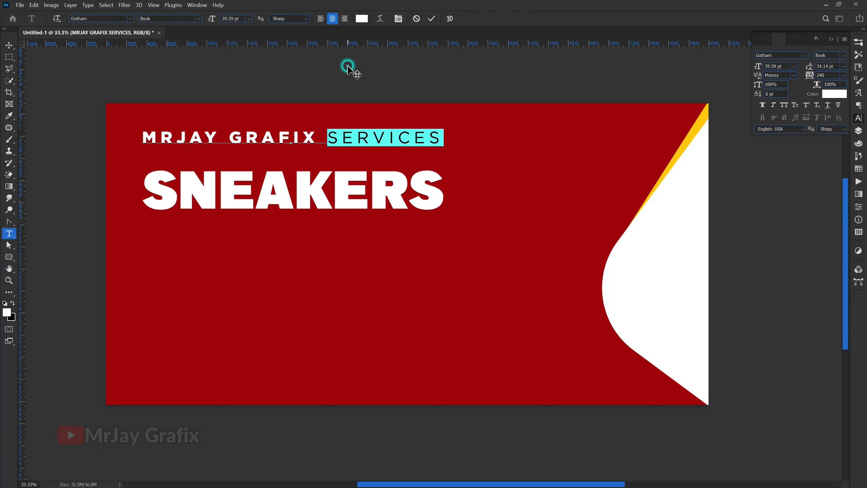
# Step: Commit the edit and move the 49.54 pt tagline slightly lower, nearer SNEAKERS
pyautogui.click(432, 18)
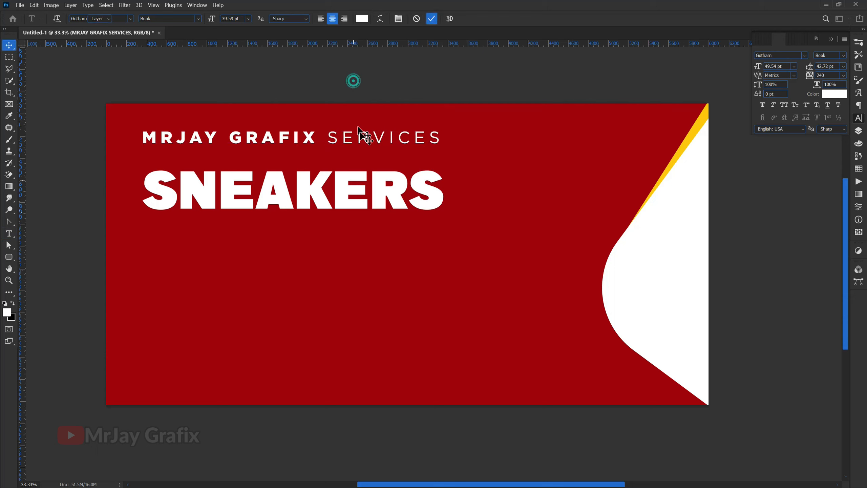
pyautogui.press('v')
pyautogui.moveTo(361, 138); pyautogui.dragTo(364, 148)
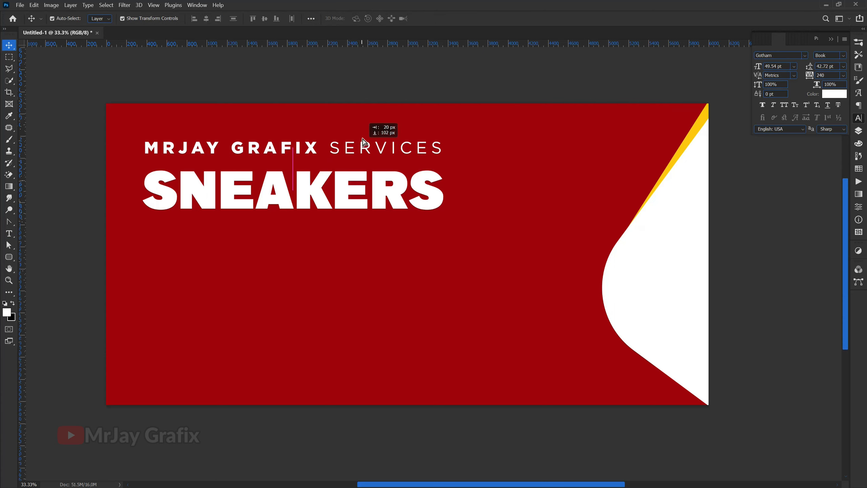
# Step: Undo the last move, raise SNEAKERS under the tagline, and Alt-drag a copy directly below it
pyautogui.hotkey('ctrl', 'z')
pyautogui.moveTo(353, 179); pyautogui.dragTo(352, 160)
pyautogui.click(382, 254)
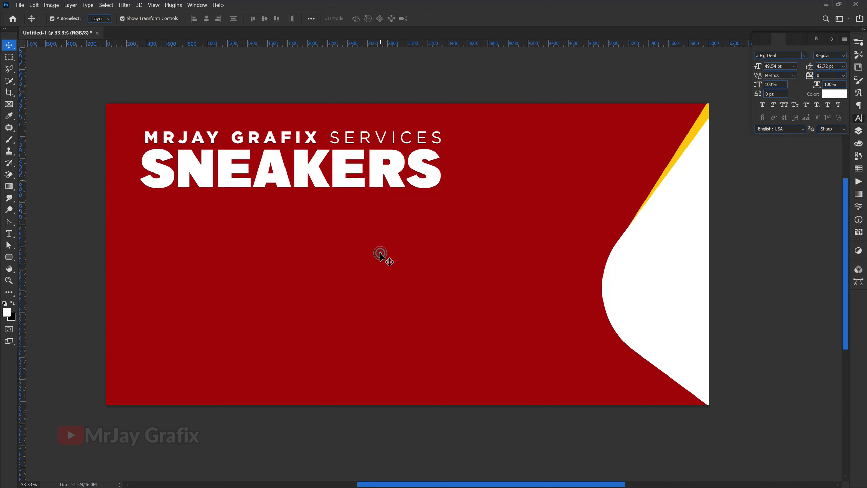
pyautogui.click(377, 170)
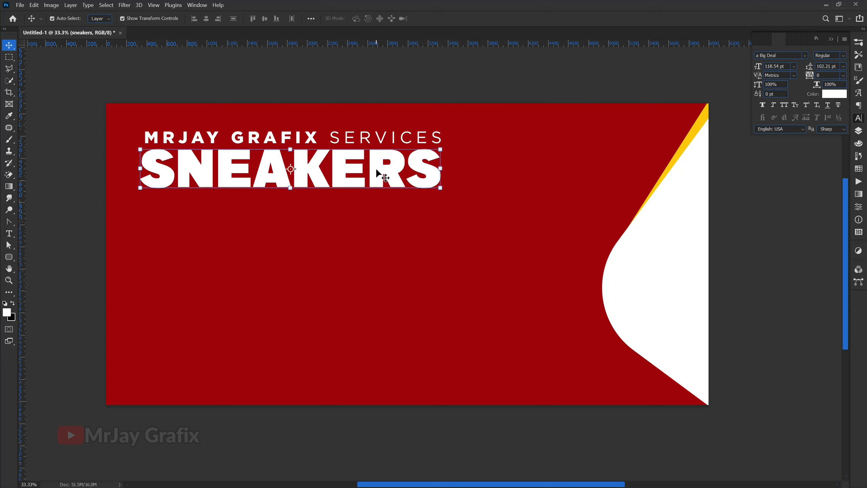
pyautogui.keyDown('alt'); pyautogui.moveTo(374, 167); pyautogui.dragTo(365, 213); pyautogui.keyUp('alt')
# Step: Retype the duplicated SNEAKERS line as CLEANING and commit it
pyautogui.doubleClick(377, 224)
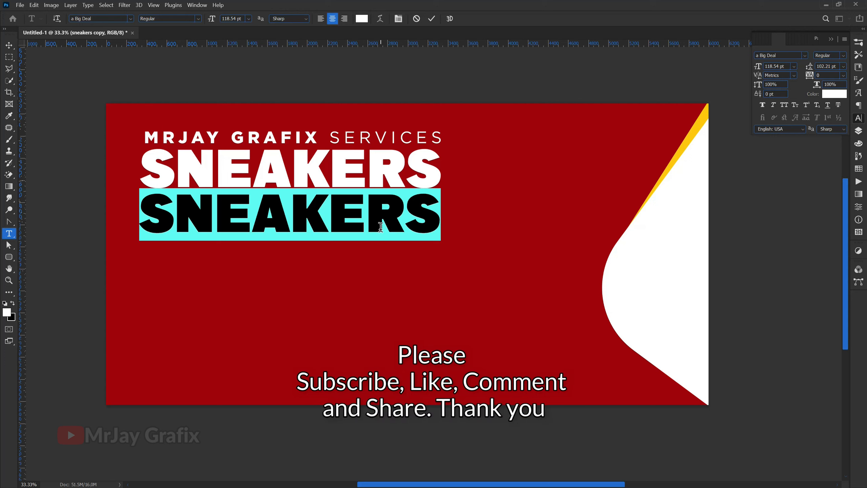
pyautogui.write('C')
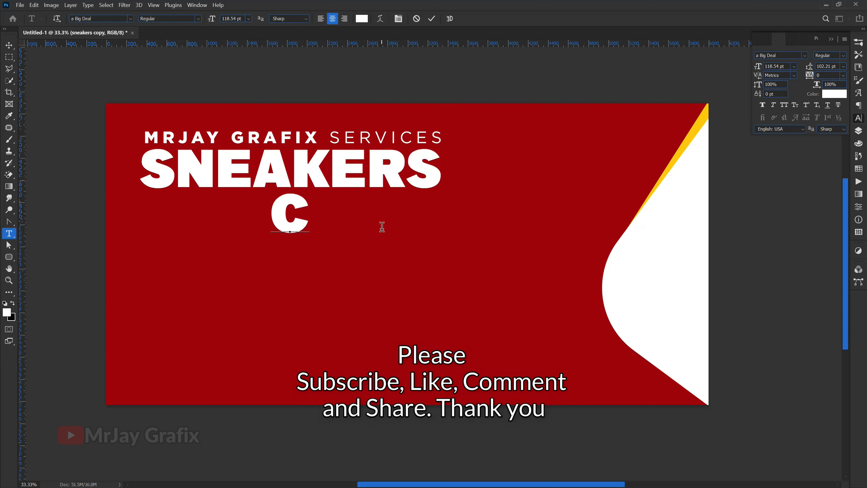
pyautogui.write('LEA')
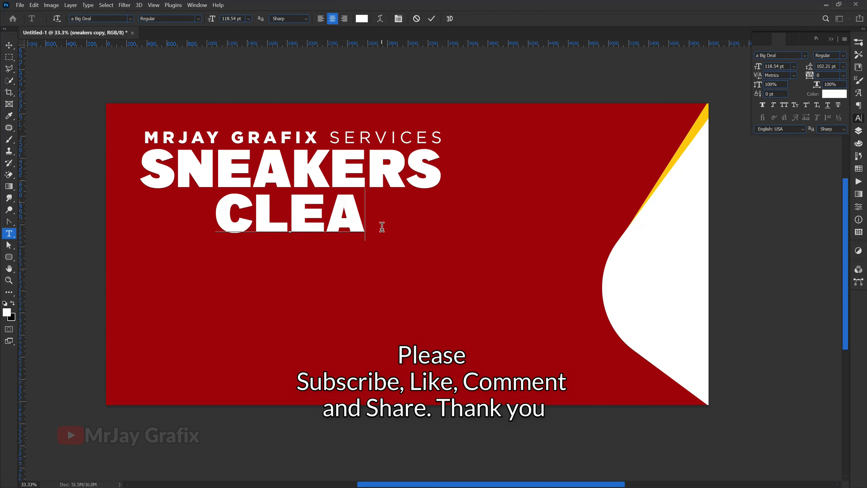
pyautogui.write('NING')
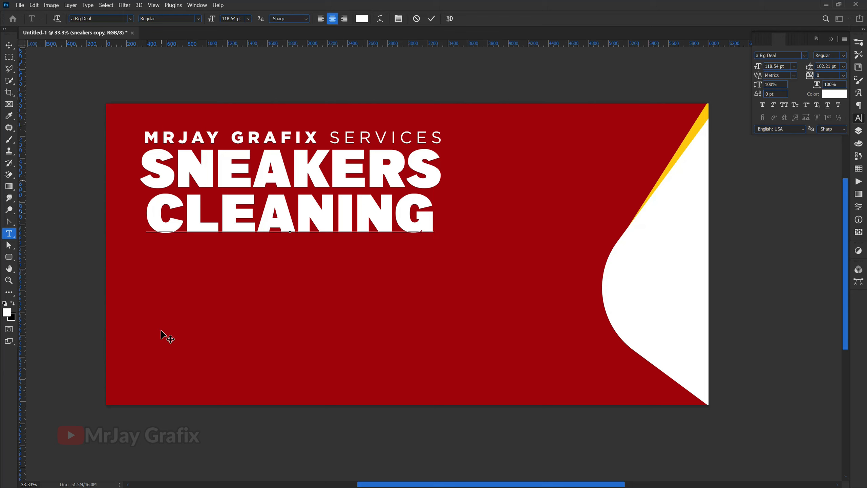
pyautogui.click(5, 48)
pyautogui.click(92, 263)
pyautogui.click(159, 225)
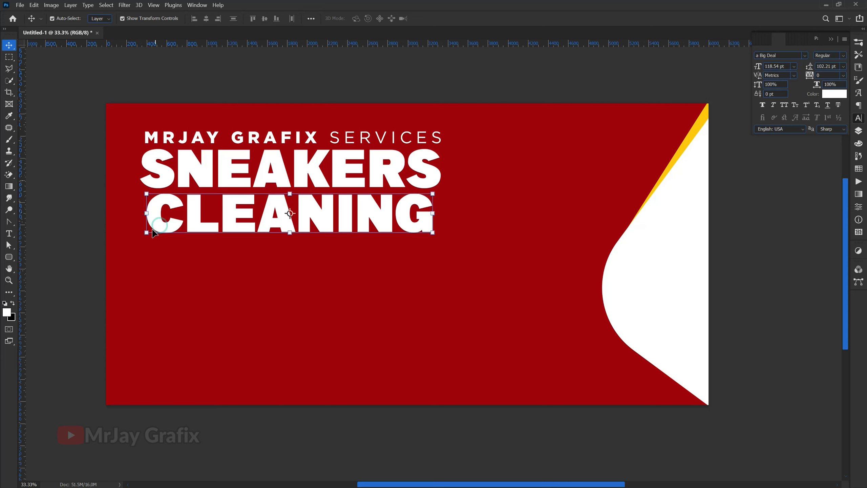
# Step: Stretch CLEANING to 104.32% to match SNEAKERS, then scale all three title lines to 114.59%
pyautogui.hotkey('ctrl', 't')
pyautogui.moveTo(144, 241); pyautogui.dragTo(138, 242)
pyautogui.moveTo(434, 215); pyautogui.dragTo(441, 215)
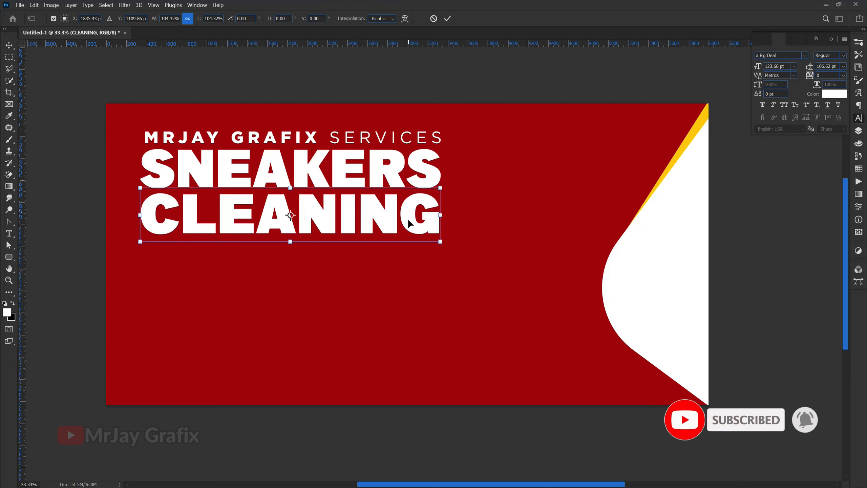
pyautogui.press('Return')
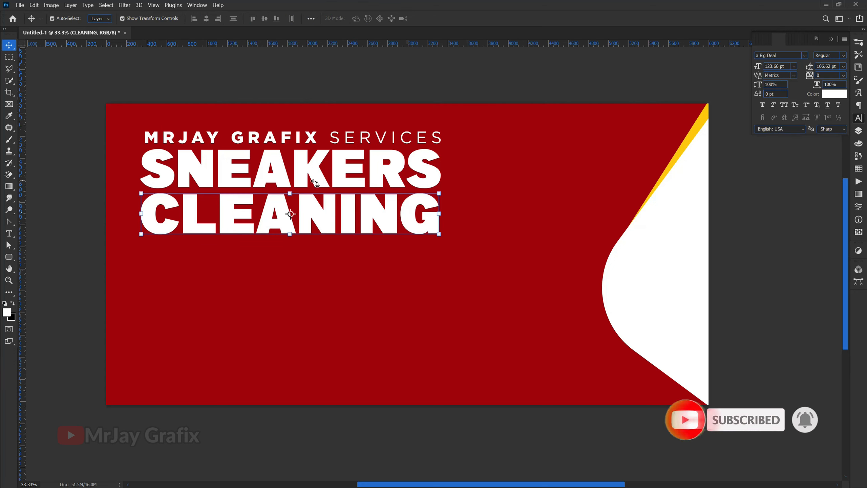
pyautogui.moveTo(130, 119); pyautogui.dragTo(473, 239)
pyautogui.press('Return')
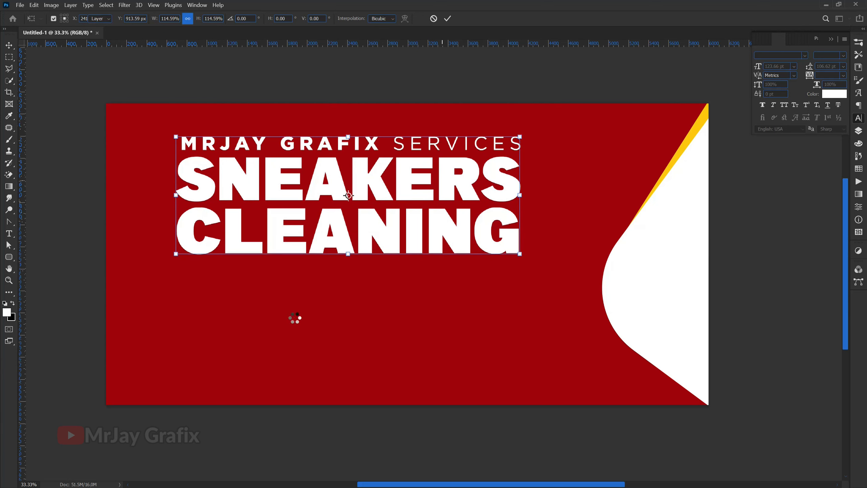
# Step: Duplicate the tagline below CLEANING and replace its text with just SERVICES
pyautogui.click(293, 146)
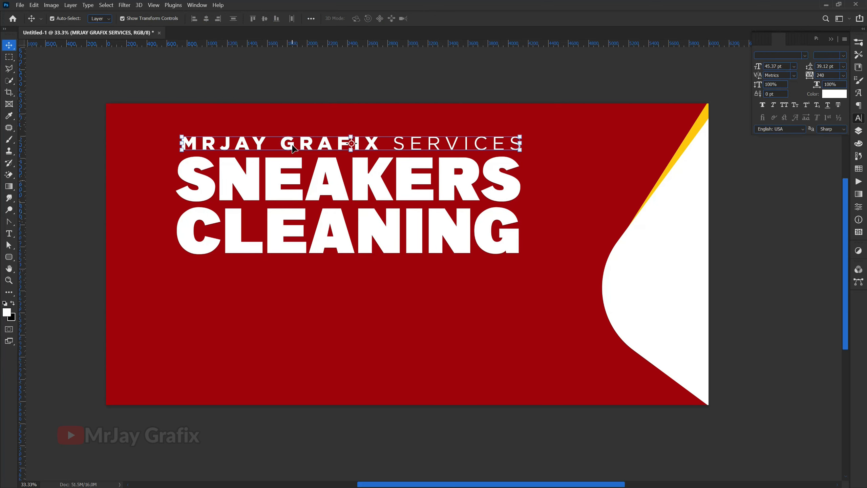
pyautogui.moveTo(292, 146); pyautogui.dragTo(325, 288)
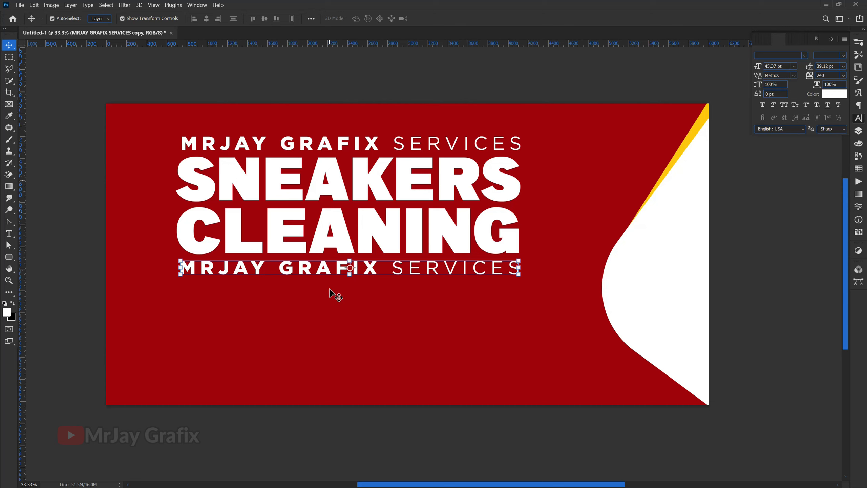
pyautogui.doubleClick(400, 273)
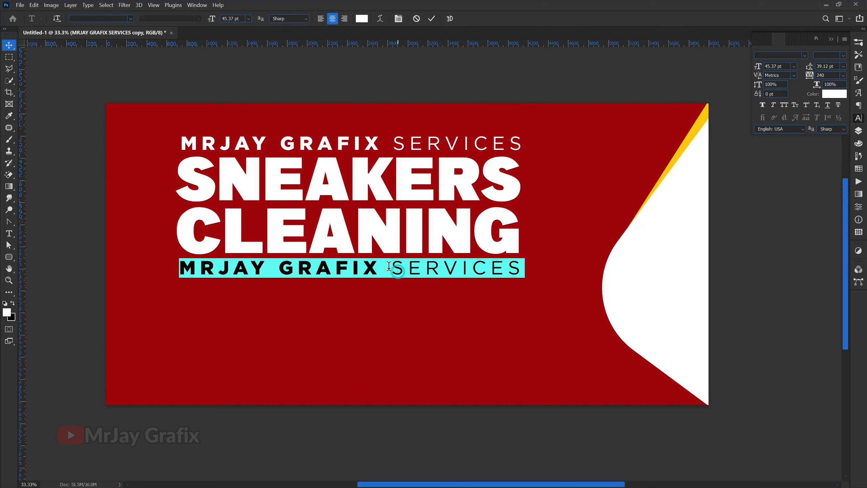
pyautogui.click(388, 267)
pyautogui.moveTo(385, 268); pyautogui.dragTo(548, 268)
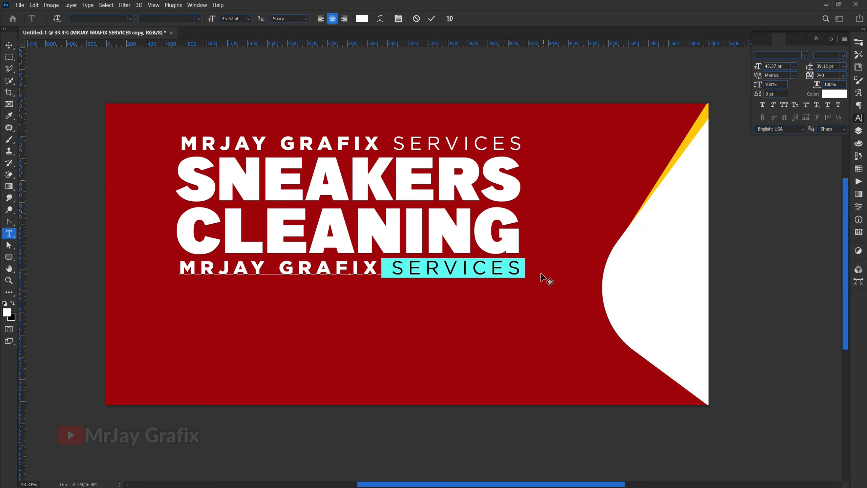
pyautogui.press('BackSpace')
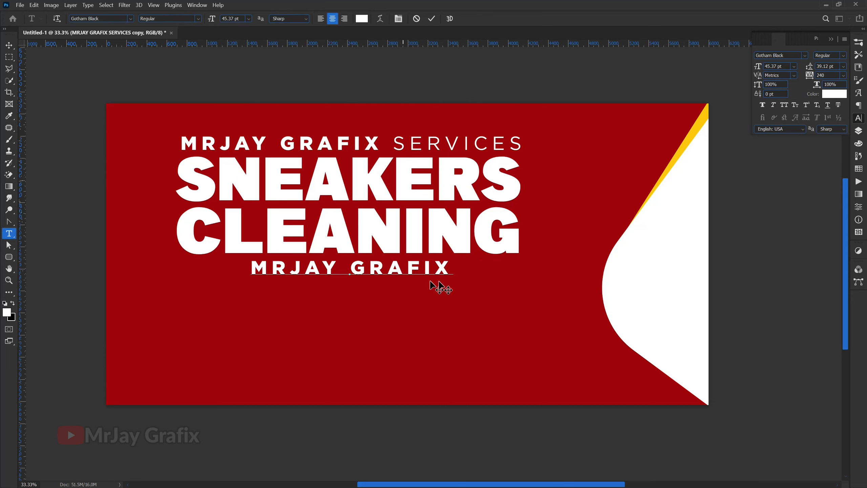
pyautogui.hotkey('ctrl', 'a')
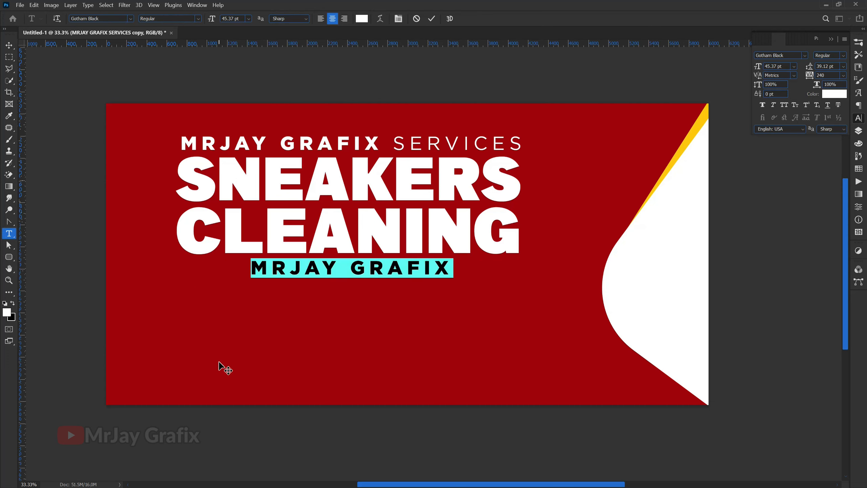
pyautogui.write('SERV')
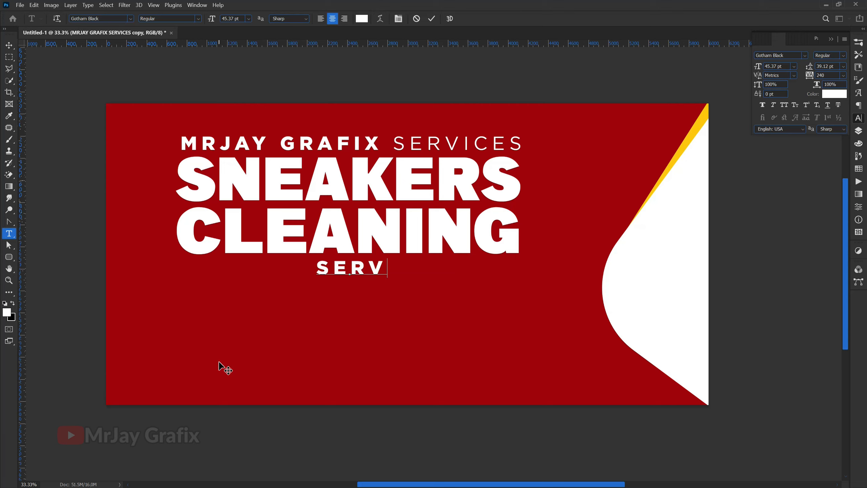
pyautogui.write('ICES')
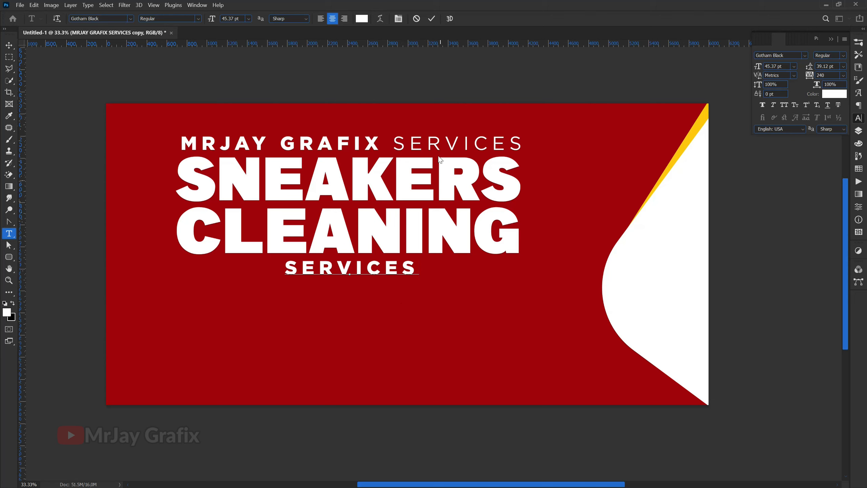
pyautogui.click(431, 18)
# Step: Set SERVICES tracking to 460 and align it with the title's left edge
pyautogui.press('v')
pyautogui.moveTo(330, 277); pyautogui.dragTo(232, 279)
pyautogui.moveTo(809, 76); pyautogui.dragTo(818, 77)
pyautogui.moveTo(293, 269); pyautogui.dragTo(304, 270)
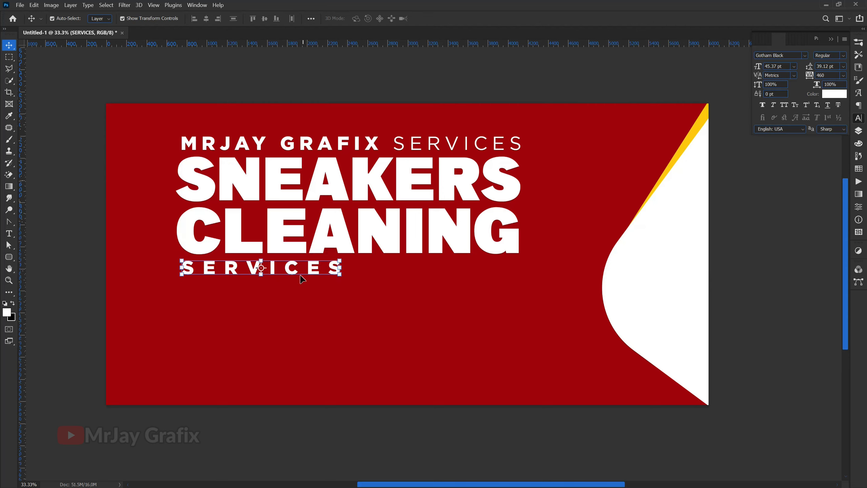
pyautogui.click(102, 288)
# Step: Draw a thin 1687 × 115 px bar after SERVICES, filled with the stripe's yellow ffc703
pyautogui.moveTo(9, 256); pyautogui.dragTo(51, 256)
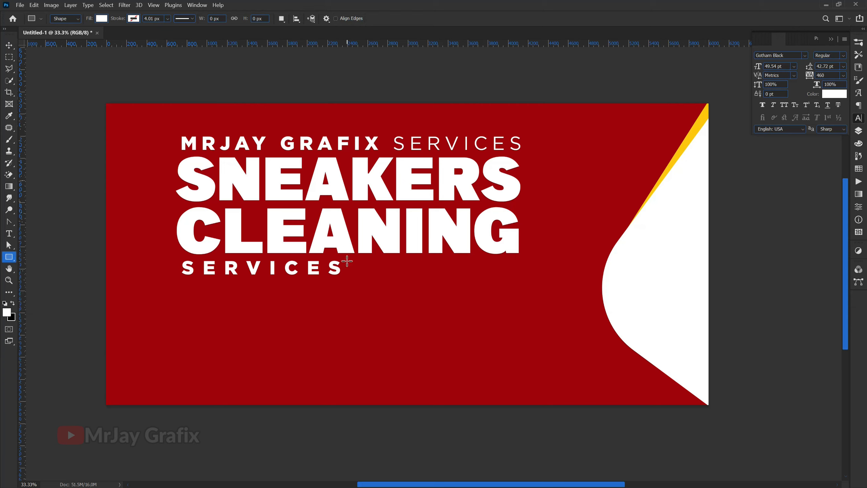
pyautogui.moveTo(348, 261); pyautogui.dragTo(516, 272)
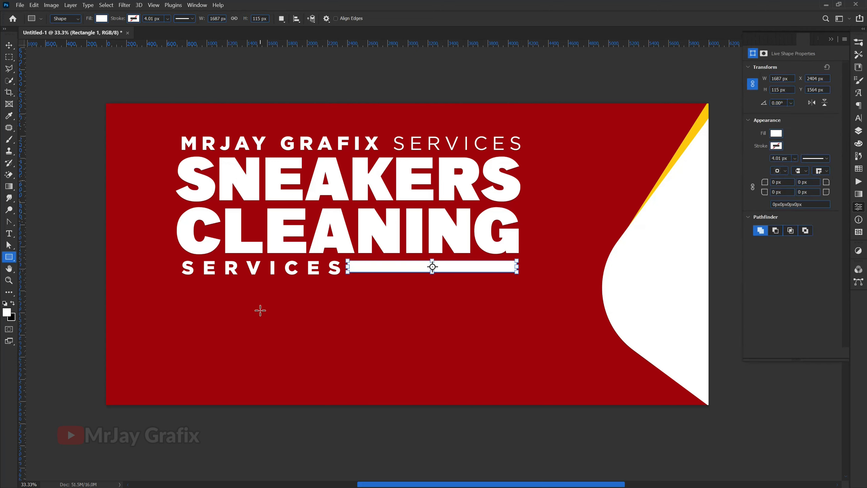
pyautogui.click(859, 133)
pyautogui.doubleClick(781, 100)
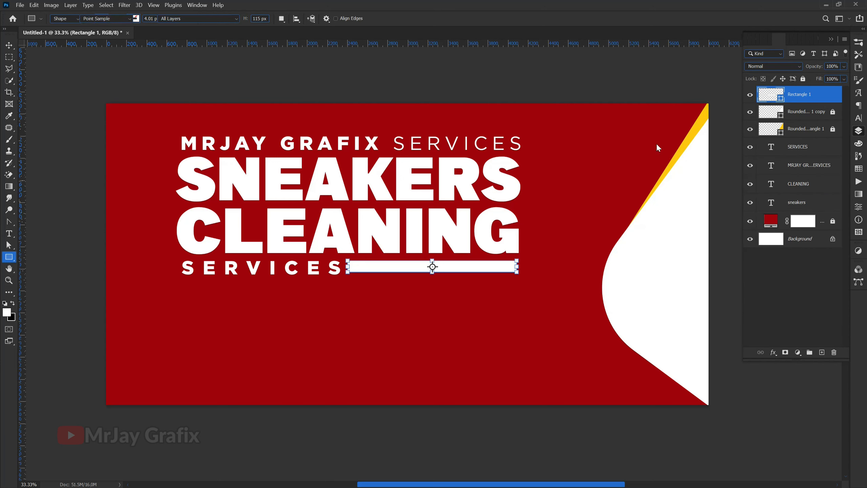
pyautogui.click(687, 139)
pyautogui.moveTo(398, 164); pyautogui.dragTo(309, 298)
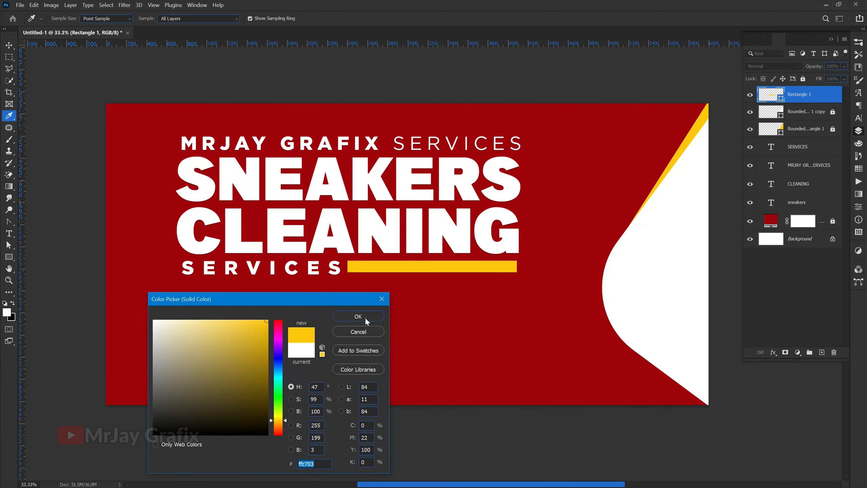
pyautogui.click(358, 317)
pyautogui.click(9, 45)
pyautogui.click(51, 218)
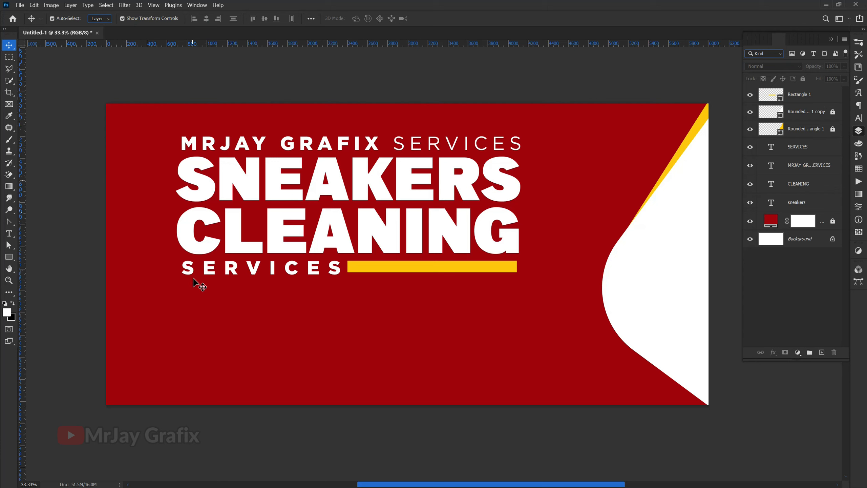
# Step: Nudge CLEANING up toward SNEAKERS, then nudge SERVICES and the yellow bar up too
pyautogui.click(284, 238)
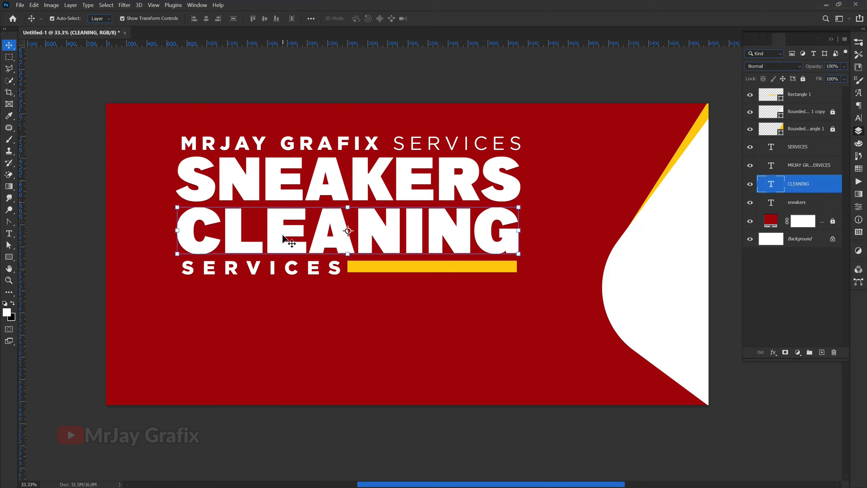
pyautogui.keyDown('shift'); pyautogui.click(315, 184); pyautogui.keyUp('shift')
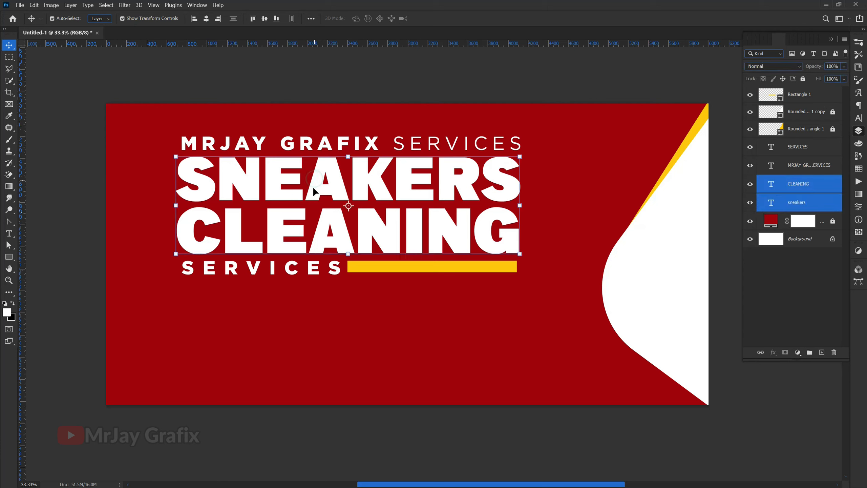
pyautogui.click(84, 251)
pyautogui.click(294, 252)
pyautogui.hotkey('shift', 'Up')
pyautogui.hotkey('shift', 'Up')
pyautogui.hotkey('shift', 'Up')
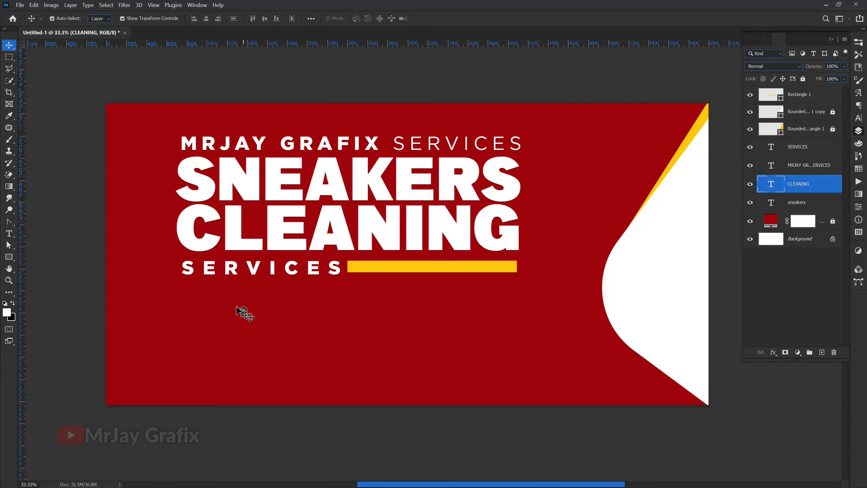
pyautogui.moveTo(171, 275); pyautogui.dragTo(378, 266)
pyautogui.hotkey('shift', 'Up')
pyautogui.hotkey('shift', 'Up')
pyautogui.hotkey('shift', 'Up')
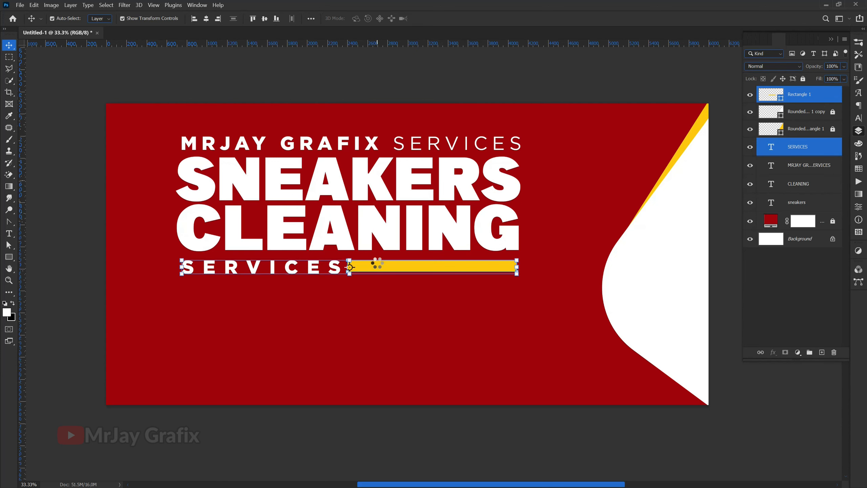
pyautogui.click(300, 320)
# Step: Group SNEAKERS and CLEANING with Ctrl+G, then merge them with Ctrl+E
pyautogui.click(283, 236)
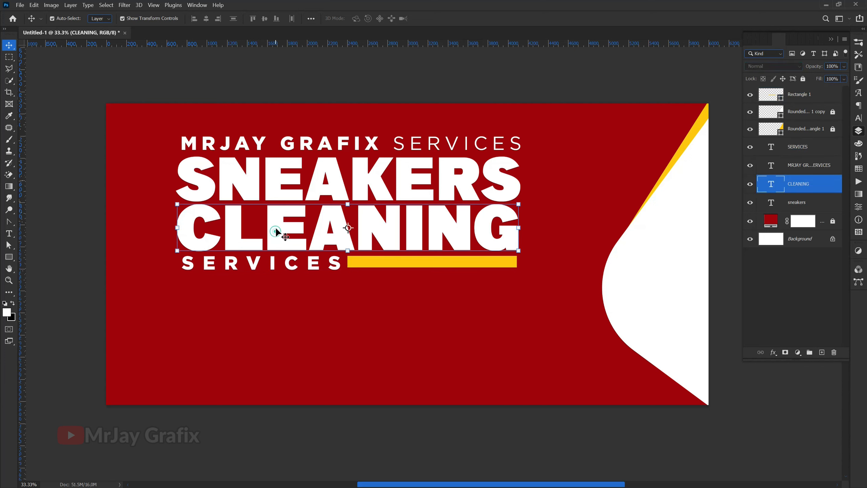
pyautogui.keyDown('shift'); pyautogui.click(278, 177); pyautogui.keyUp('shift')
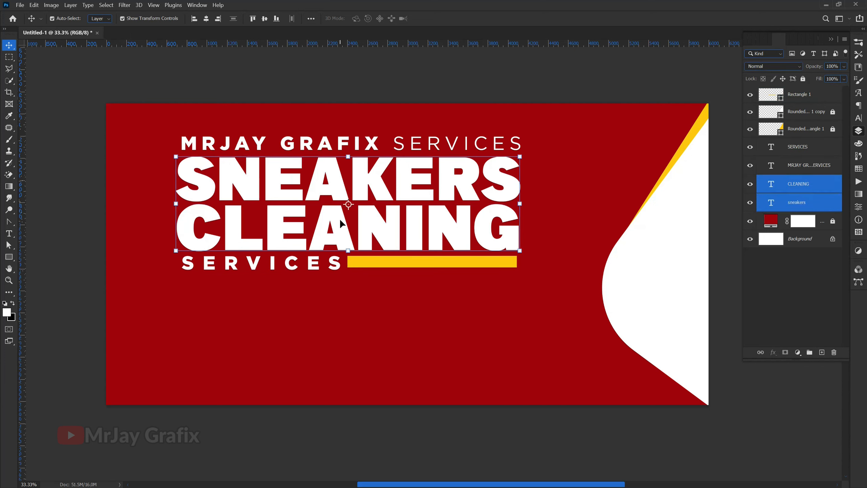
pyautogui.hotkey('ctrl', 'g')
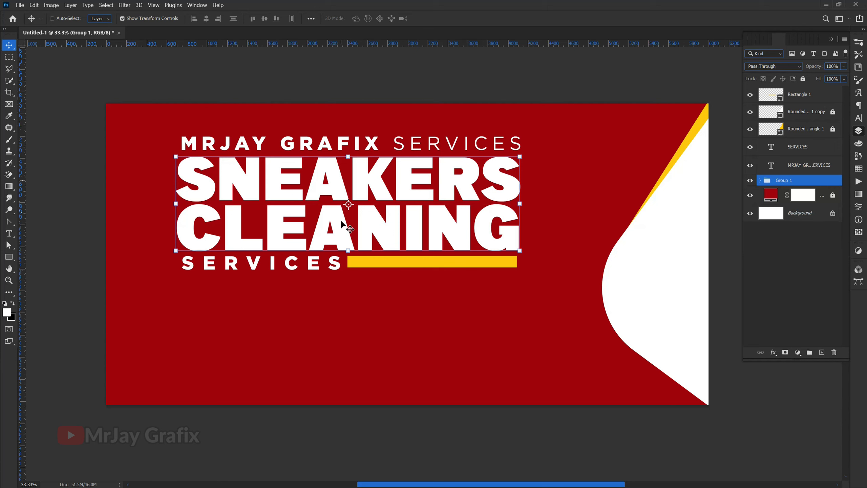
pyautogui.hotkey('ctrl', 'e')
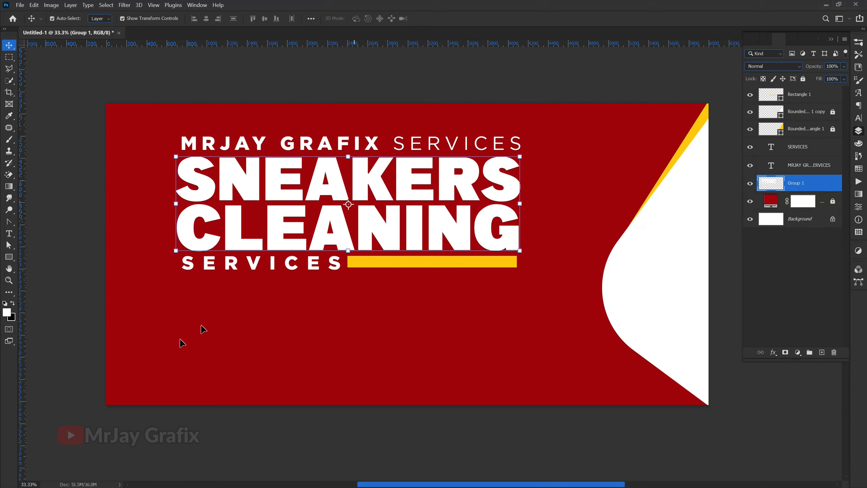
pyautogui.click(134, 375)
pyautogui.click(384, 190)
# Step: Draw a 3895 × 829 px white ellipse over the title and lower it across the middle
pyautogui.rightClick(9, 259)
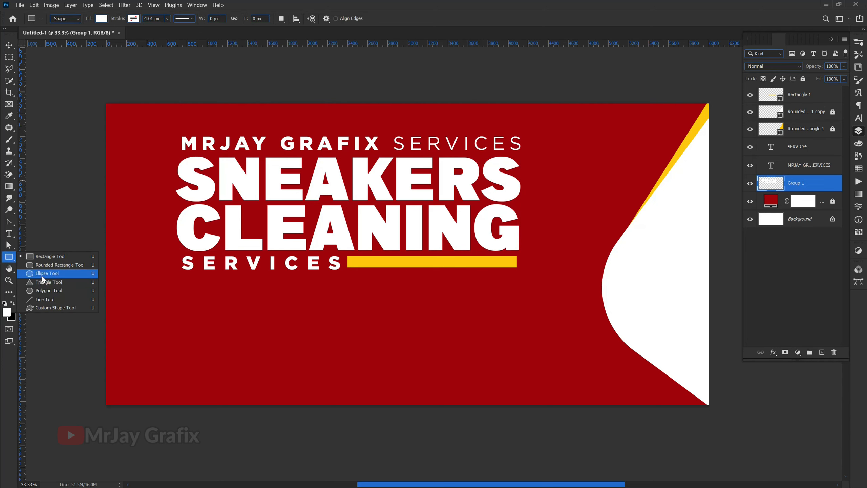
pyautogui.click(47, 274)
pyautogui.moveTo(158, 138); pyautogui.dragTo(553, 213)
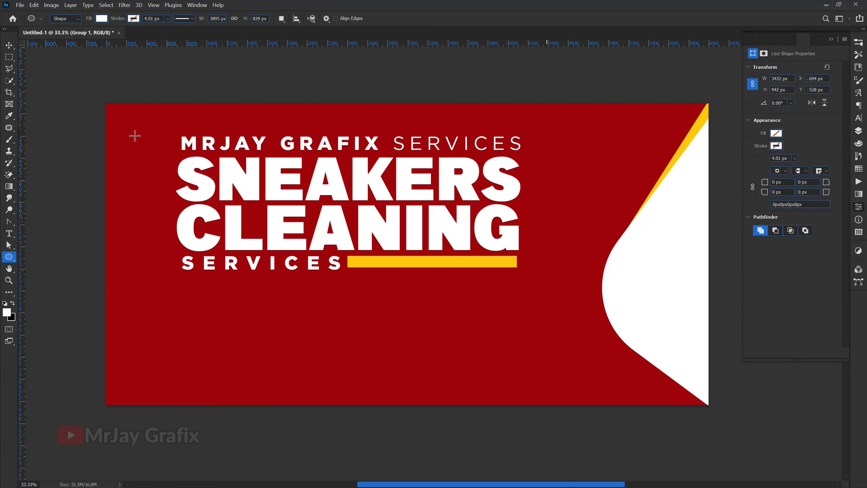
pyautogui.click(9, 45)
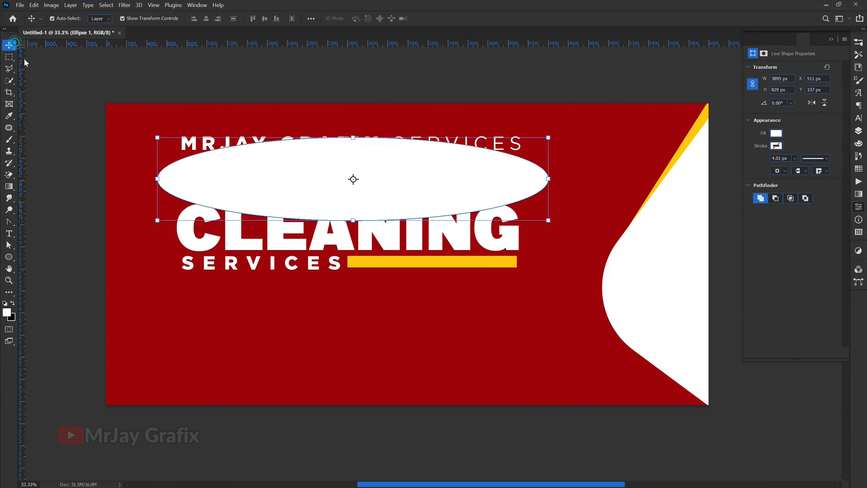
pyautogui.moveTo(247, 182); pyautogui.dragTo(249, 204)
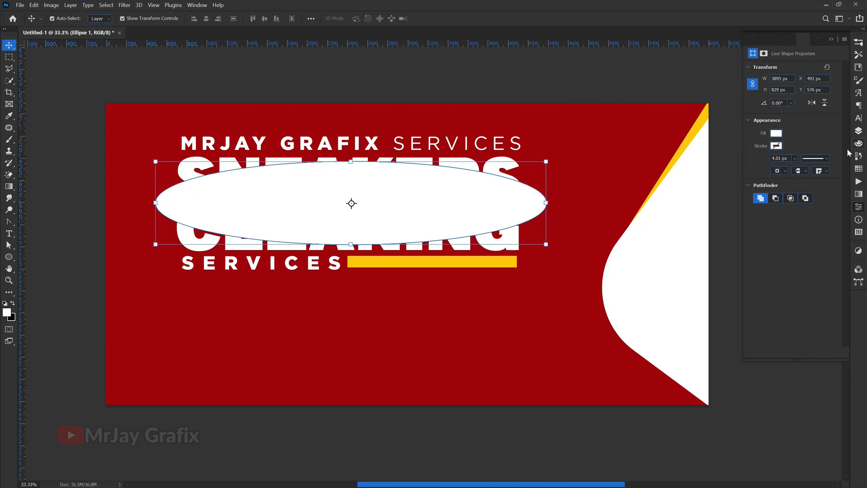
pyautogui.click(858, 131)
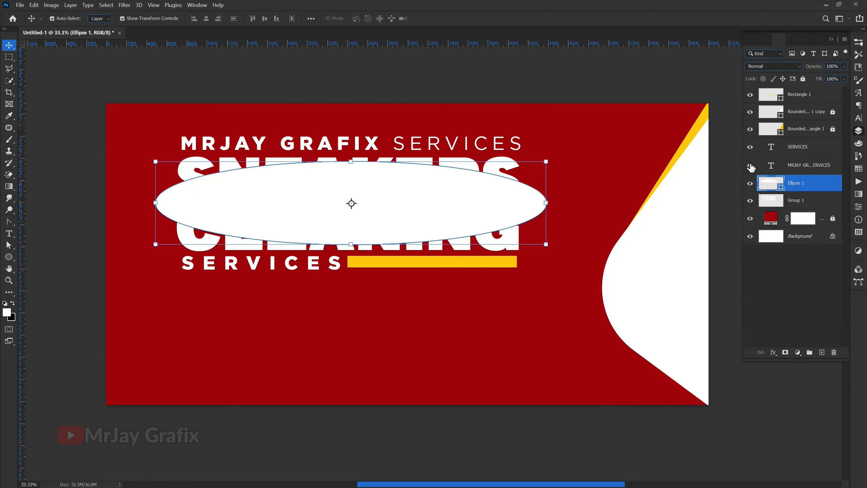
# Step: Change the Ellipse 1 fill colour to black (000000)
pyautogui.doubleClick(781, 189)
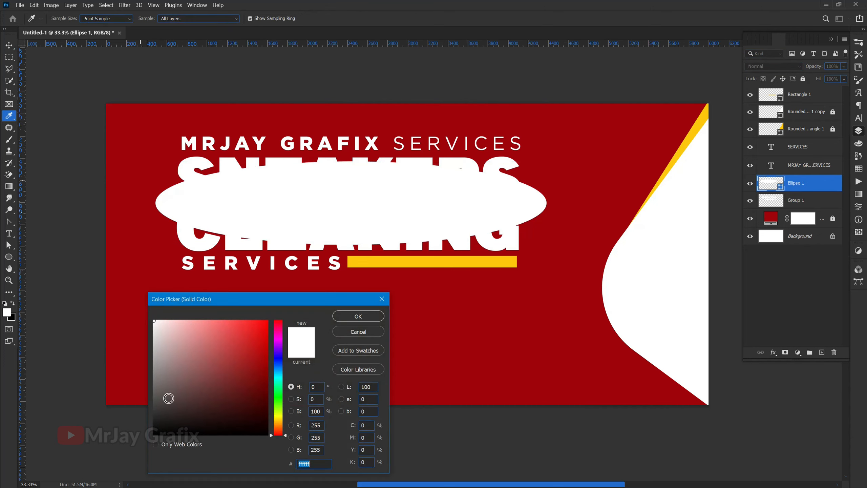
pyautogui.moveTo(166, 397); pyautogui.dragTo(120, 449)
pyautogui.click(353, 319)
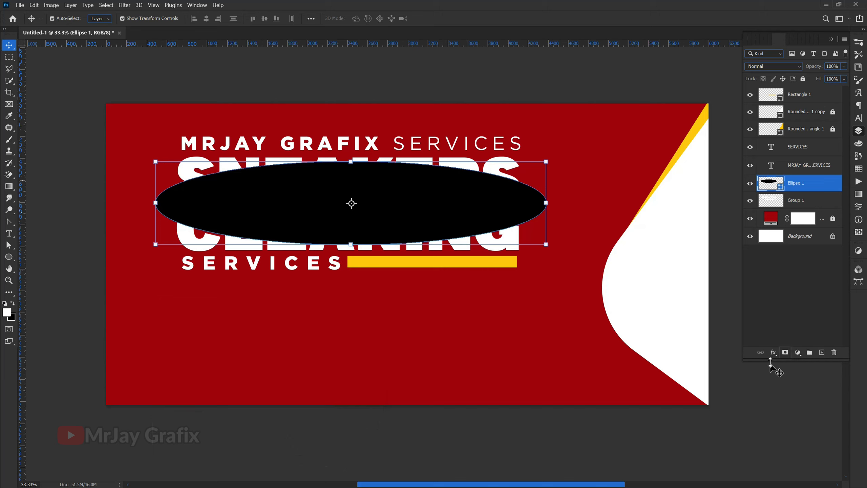
# Step: Add a white layer mask to Ellipse 1 and pick the Brush tool
pyautogui.click(786, 353)
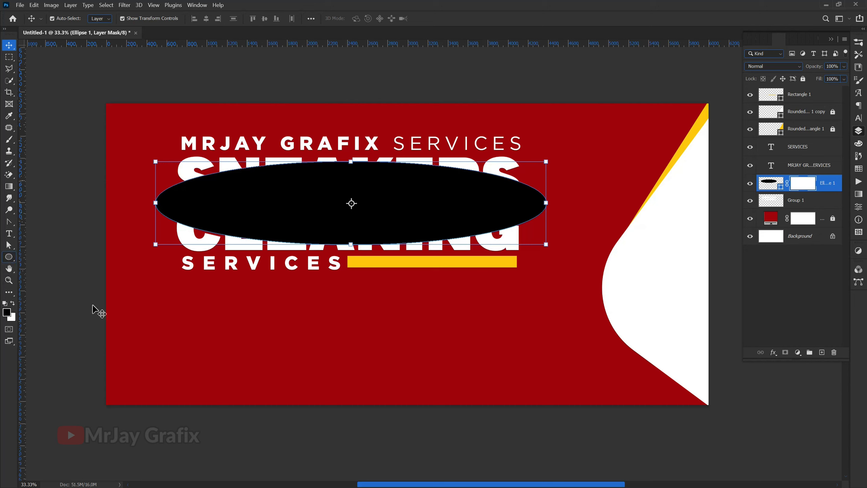
pyautogui.click(10, 140)
pyautogui.click(29, 141)
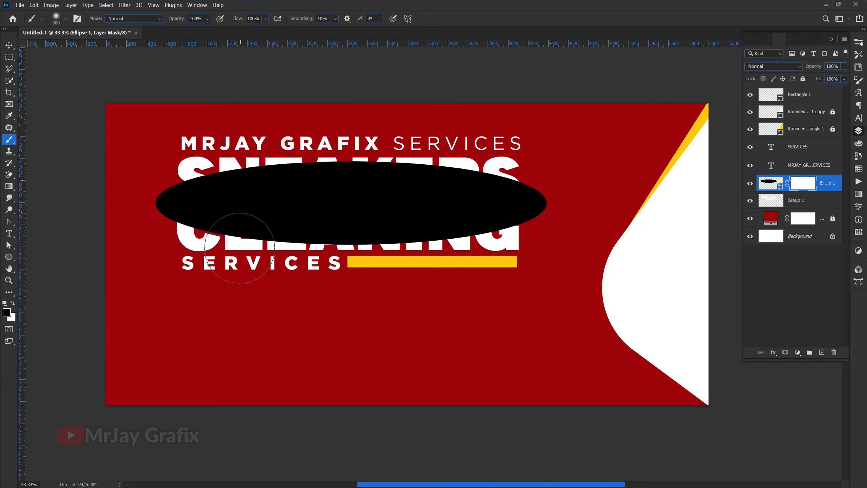
# Step: With a size-1000 brush, paint the ellipse mask to hide its lower half over CLEANING
pyautogui.press('[')
pyautogui.press('[')
pyautogui.press(']')
pyautogui.press(']')
pyautogui.press(']')
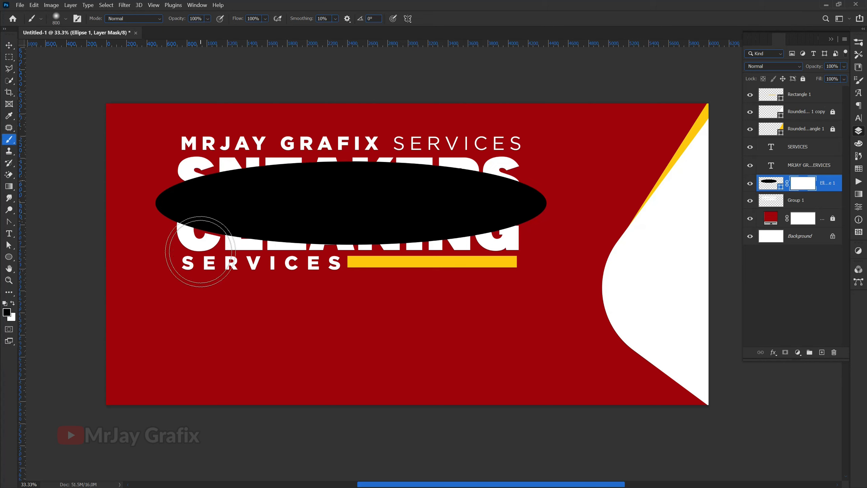
pyautogui.click(199, 252)
pyautogui.moveTo(271, 267)
pyautogui.mouseDown()
pyautogui.moveTo(610, 249)
pyautogui.moveTo(282, 304)
pyautogui.moveTo(211, 284)
pyautogui.moveTo(290, 250)
pyautogui.moveTo(163, 171)
pyautogui.moveTo(174, 151)
pyautogui.moveTo(513, 112)
pyautogui.moveTo(384, 149)
pyautogui.moveTo(536, 126)
pyautogui.moveTo(428, 147)
pyautogui.moveTo(167, 161)
pyautogui.moveTo(567, 131)
pyautogui.moveTo(561, 151)
pyautogui.moveTo(596, 229)
pyautogui.moveTo(576, 256)
pyautogui.moveTo(164, 281)
pyautogui.moveTo(145, 174)
pyautogui.moveTo(174, 310)
pyautogui.moveTo(221, 286)
pyautogui.mouseUp()
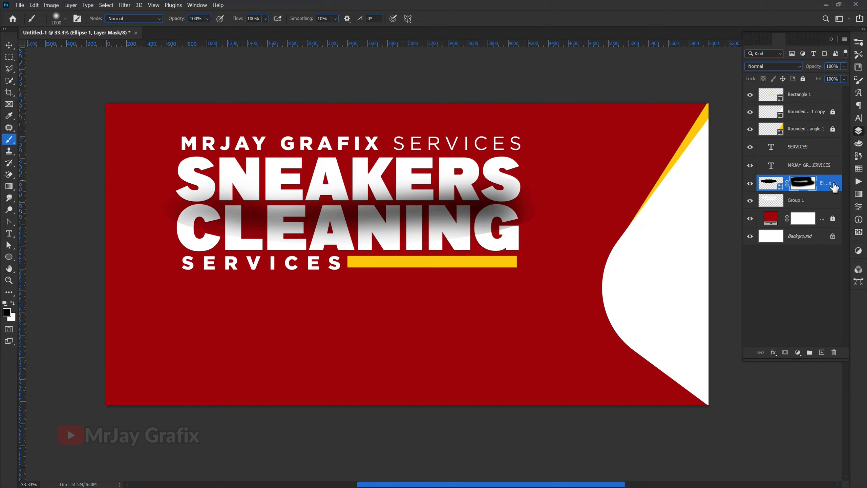
# Step: Clip Ellipse 1 to the Group 1 title text with Create Clipping Mask
pyautogui.click(791, 205)
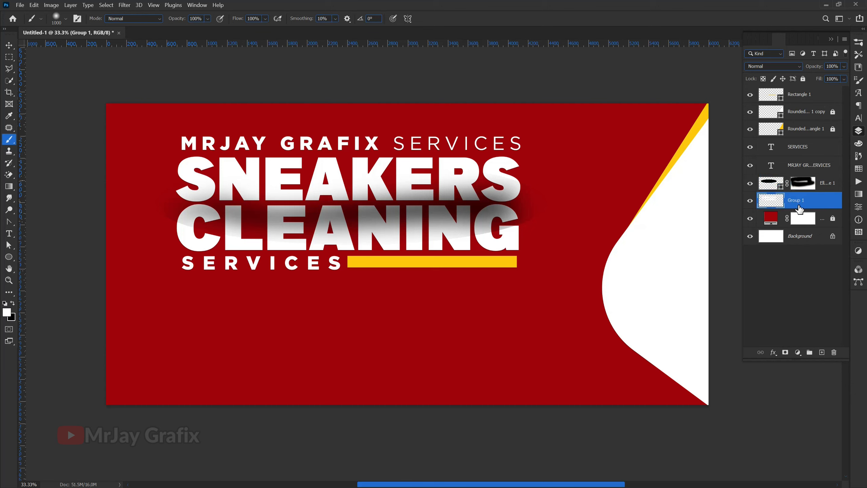
pyautogui.click(828, 186)
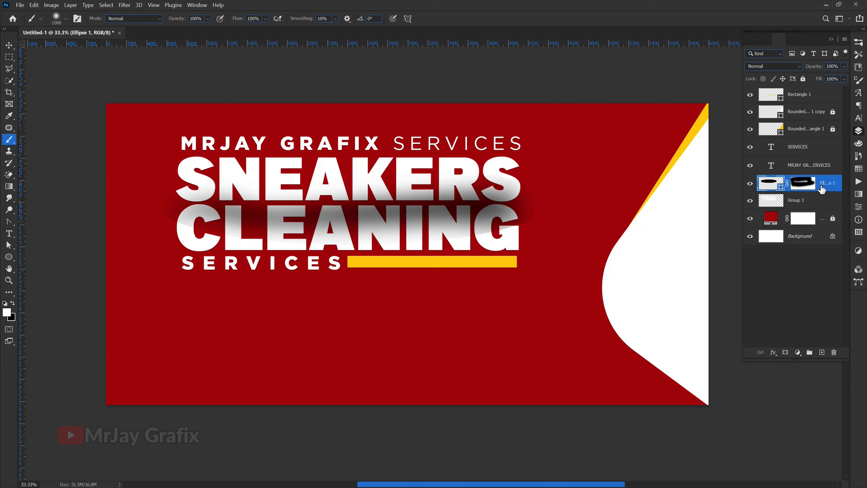
pyautogui.rightClick(828, 185)
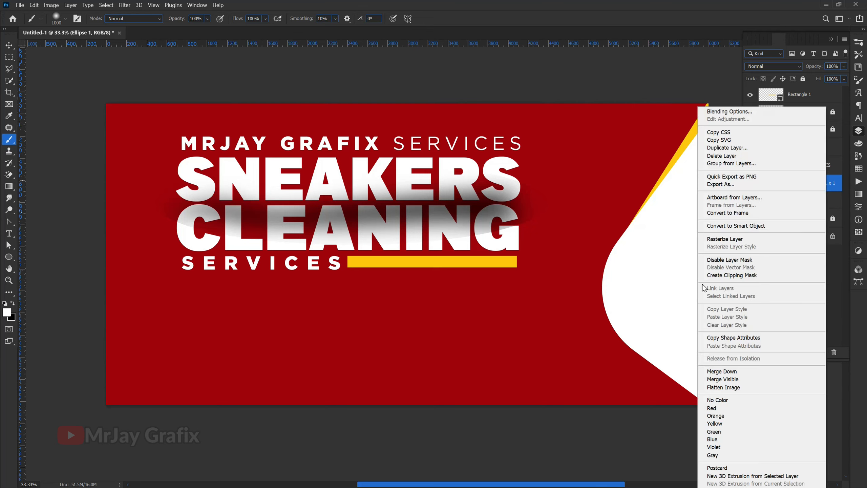
pyautogui.click(717, 281)
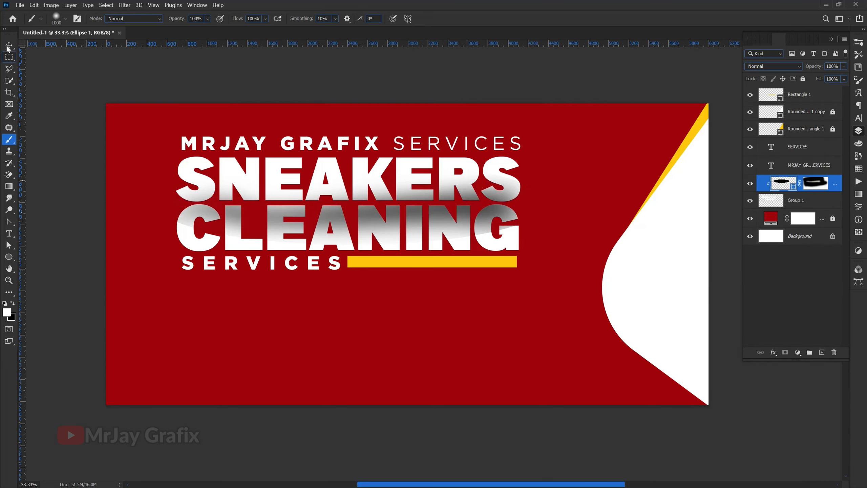
# Step: Select Group 1 with the ellipse and nudge the title slightly
pyautogui.click(8, 47)
pyautogui.keyDown('shift'); pyautogui.click(239, 219); pyautogui.keyUp('shift')
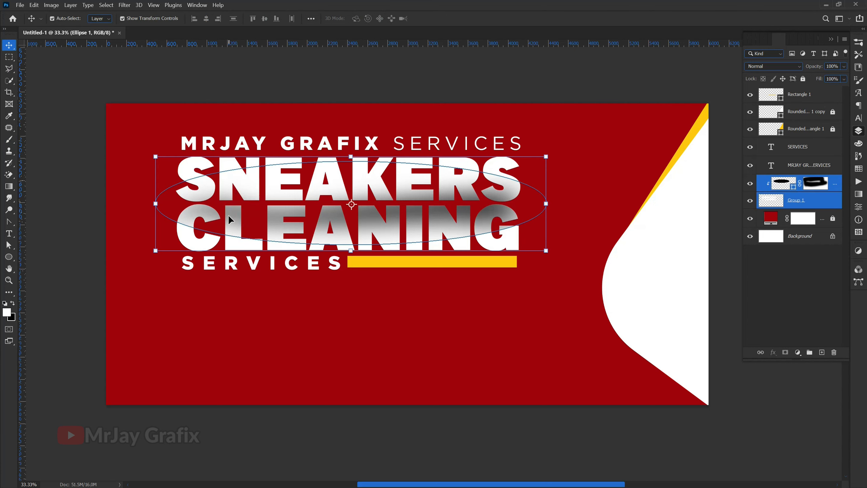
pyautogui.moveTo(298, 218)
pyautogui.mouseDown()
pyautogui.moveTo(286, 211)
pyautogui.moveTo(298, 217)
pyautogui.mouseUp()
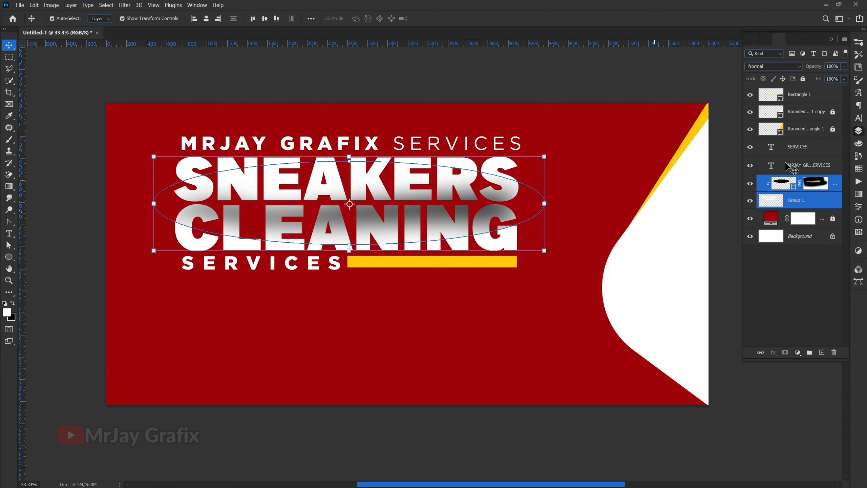
# Step: Lower Ellipse 1's fill to 12%, then reselect the ellipse and its mask
pyautogui.click(828, 187)
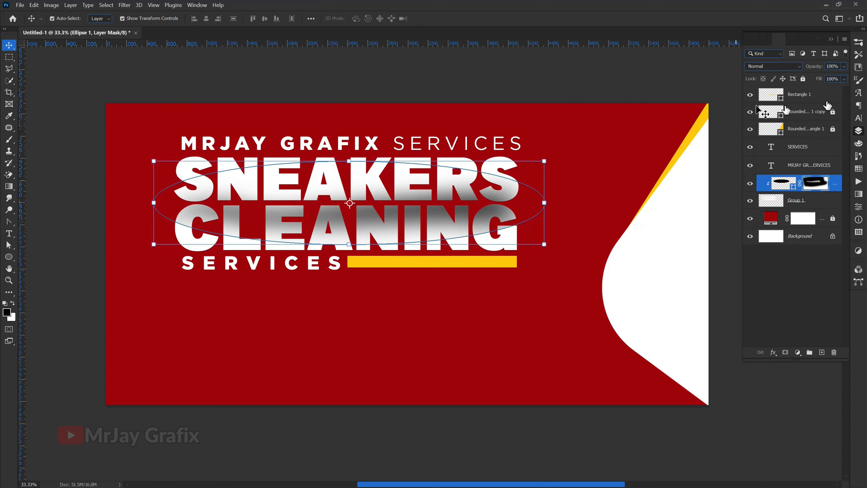
pyautogui.moveTo(822, 84); pyautogui.dragTo(782, 83)
pyautogui.click(82, 259)
pyautogui.scroll(3, 191, 209)
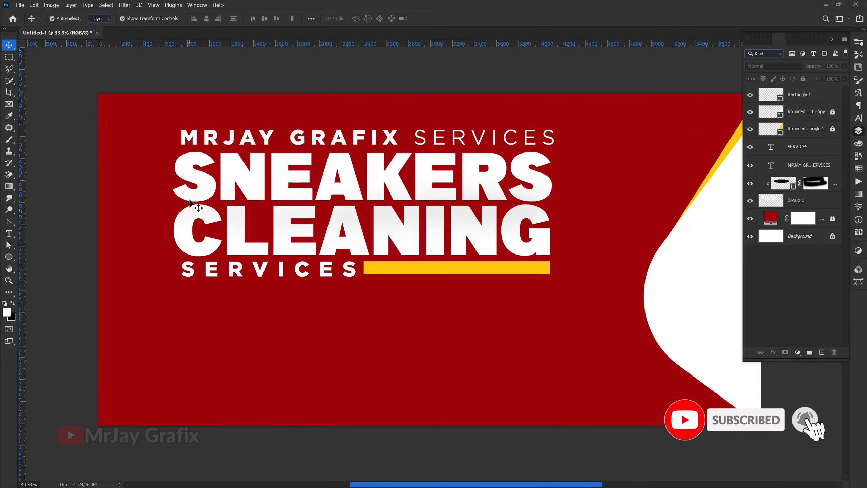
pyautogui.scroll(1, 215, 216)
pyautogui.scroll(-1, 215, 220)
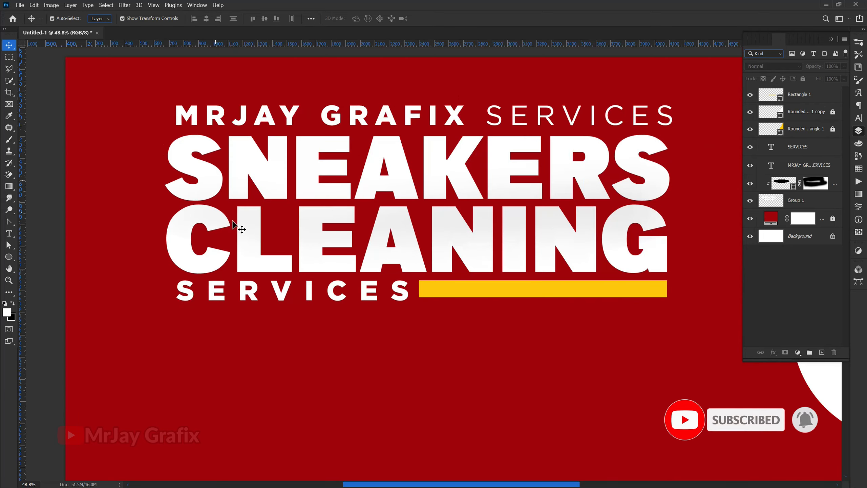
pyautogui.click(323, 203)
pyautogui.click(823, 185)
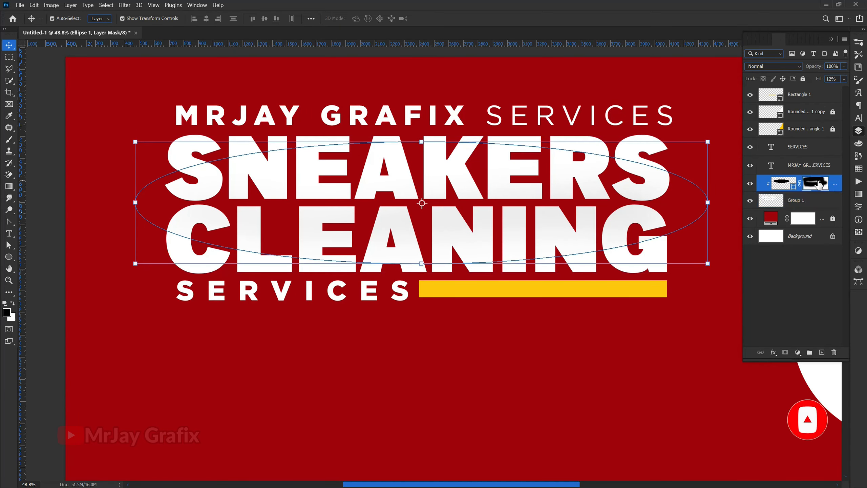
# Step: Delete Ellipse 1's layer mask, restore fill to 100%, and move it down over CLEANING
pyautogui.rightClick(823, 185)
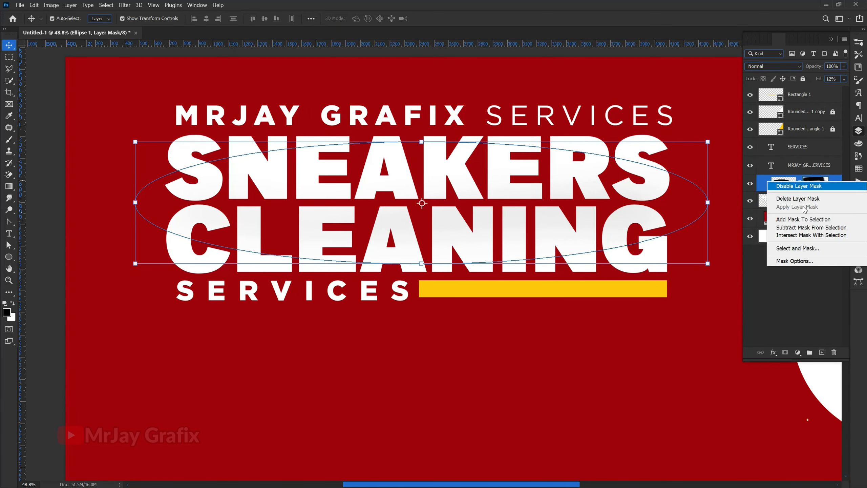
pyautogui.click(786, 199)
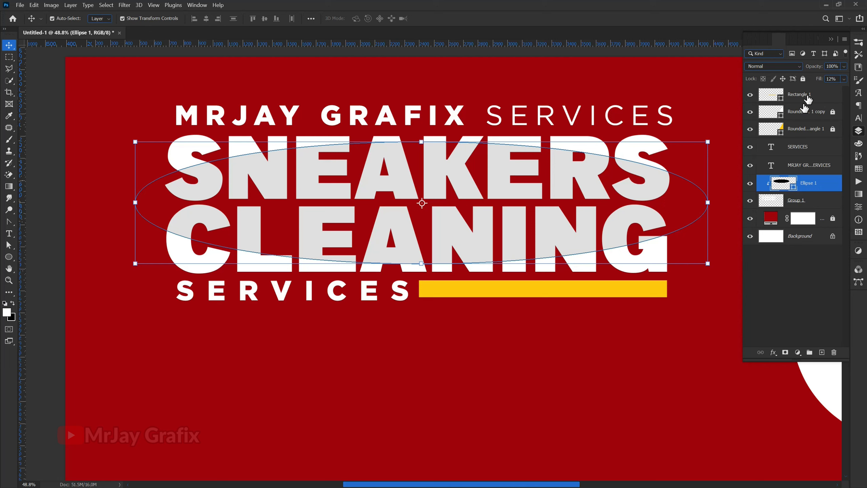
pyautogui.moveTo(818, 82); pyautogui.dragTo(866, 83)
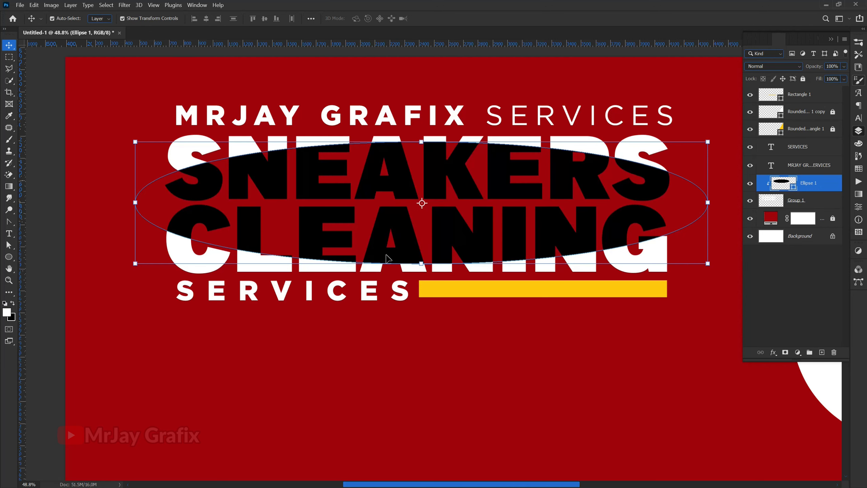
pyautogui.moveTo(249, 233); pyautogui.dragTo(252, 262)
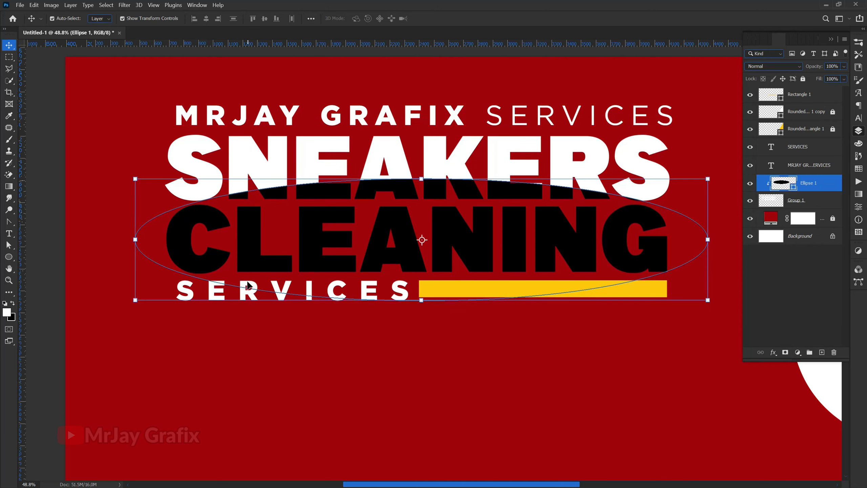
pyautogui.click(9, 175)
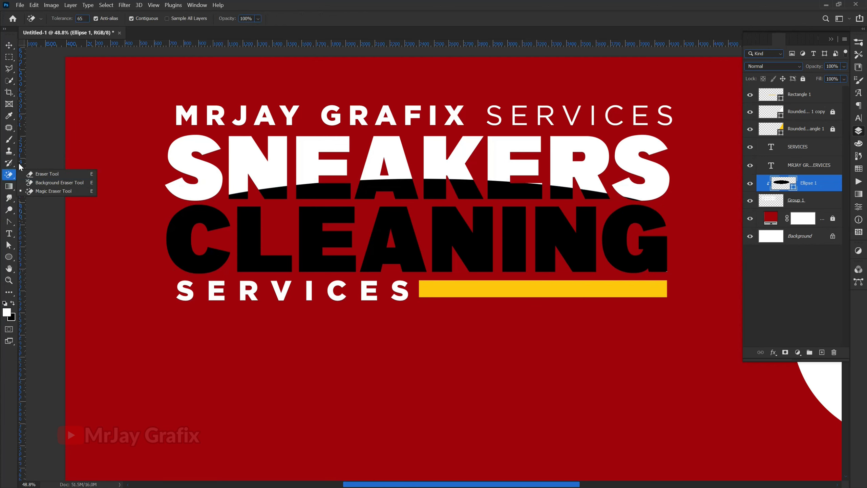
# Step: Add a new mask to Ellipse 1 and draw an upward black-to-white gradient on it
pyautogui.click(8, 188)
pyautogui.click(30, 187)
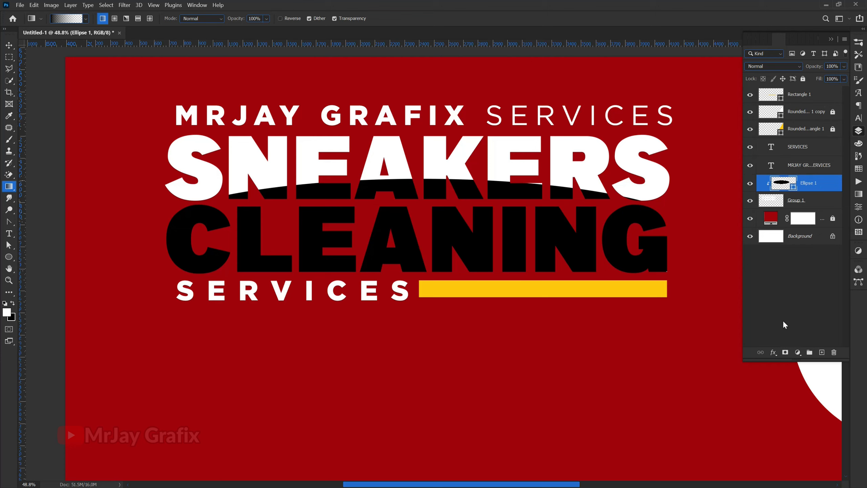
pyautogui.click(785, 354)
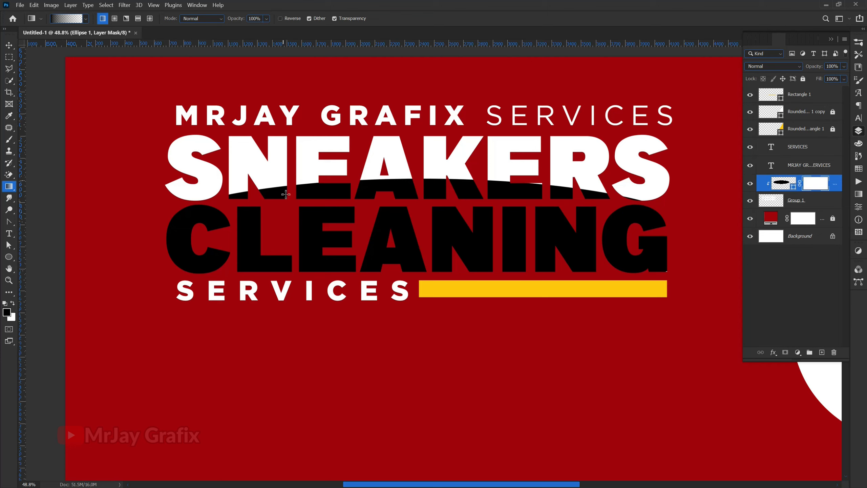
pyautogui.moveTo(372, 132); pyautogui.dragTo(369, 126)
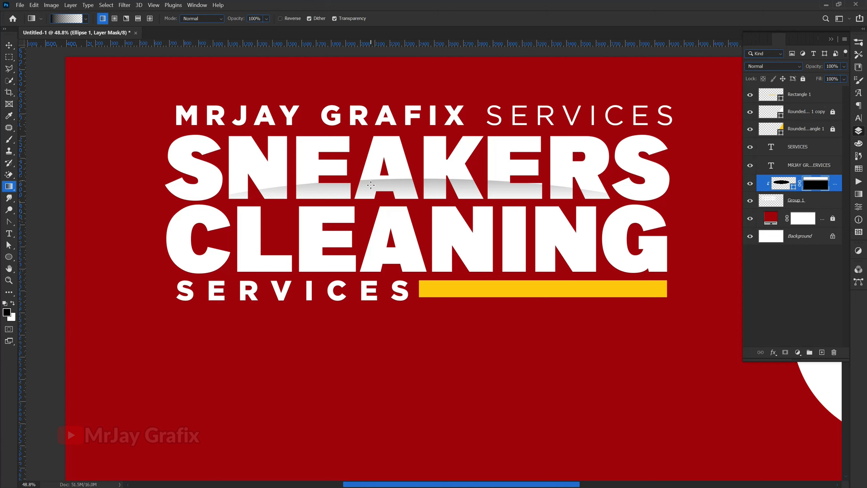
pyautogui.hotkey('ctrl', 'z')
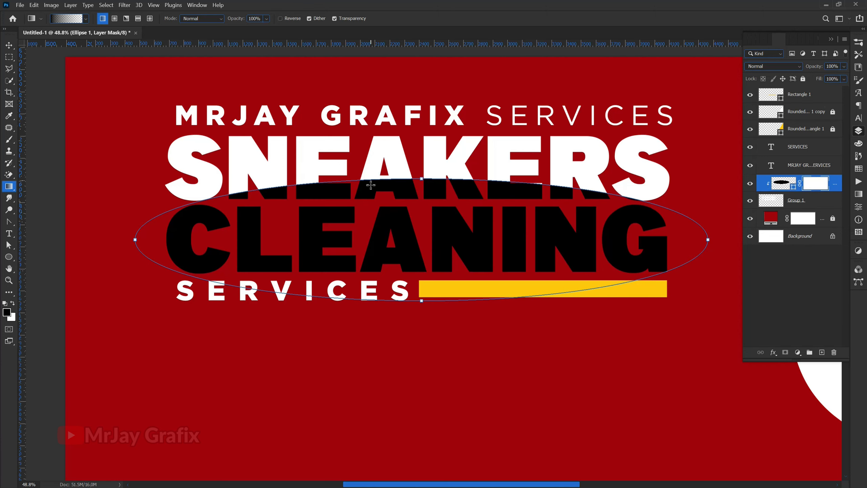
pyautogui.moveTo(392, 259); pyautogui.dragTo(383, 339)
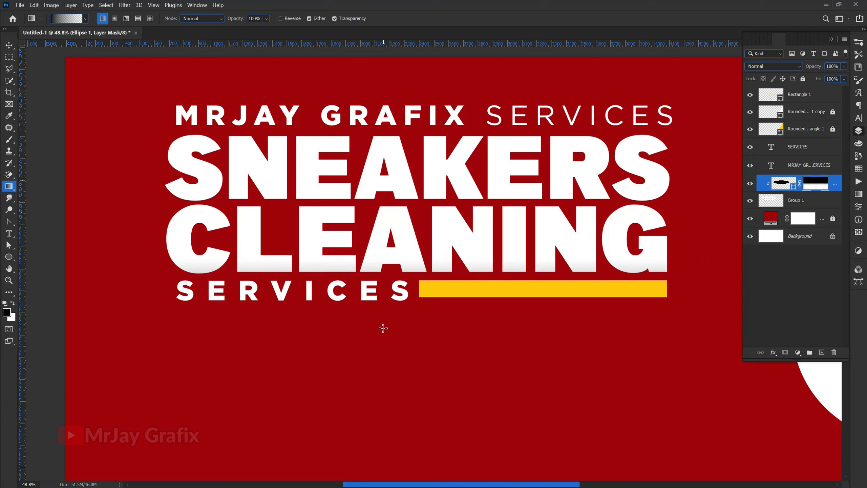
pyautogui.hotkey('ctrl', 'z')
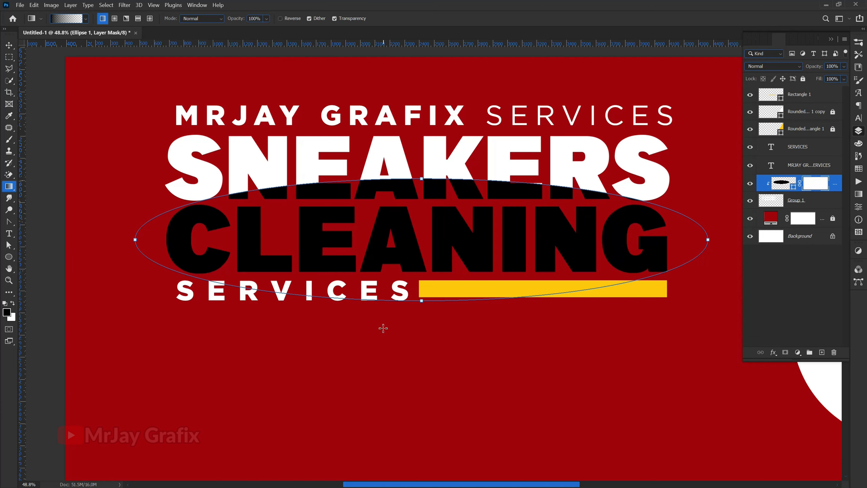
pyautogui.moveTo(419, 209); pyautogui.dragTo(418, 124)
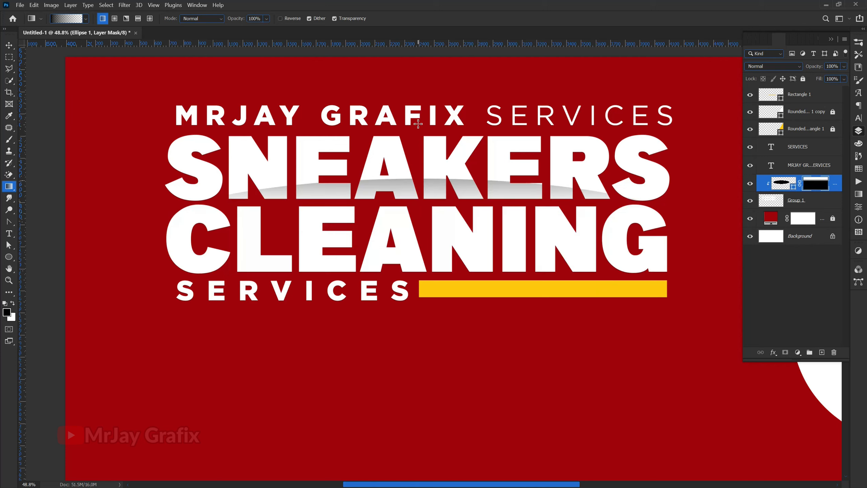
# Step: Lower Ellipse 1's fill to 59% for a soft glossy sheen
pyautogui.click(9, 47)
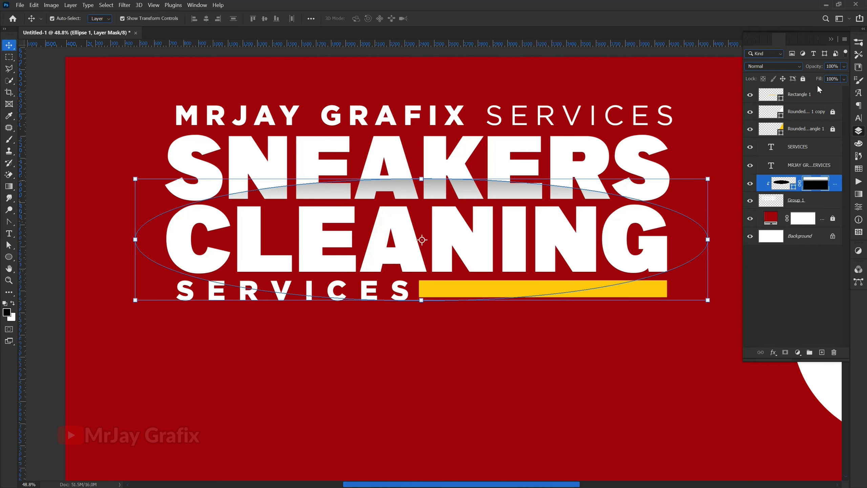
pyautogui.moveTo(819, 83); pyautogui.dragTo(795, 85)
pyautogui.click(42, 291)
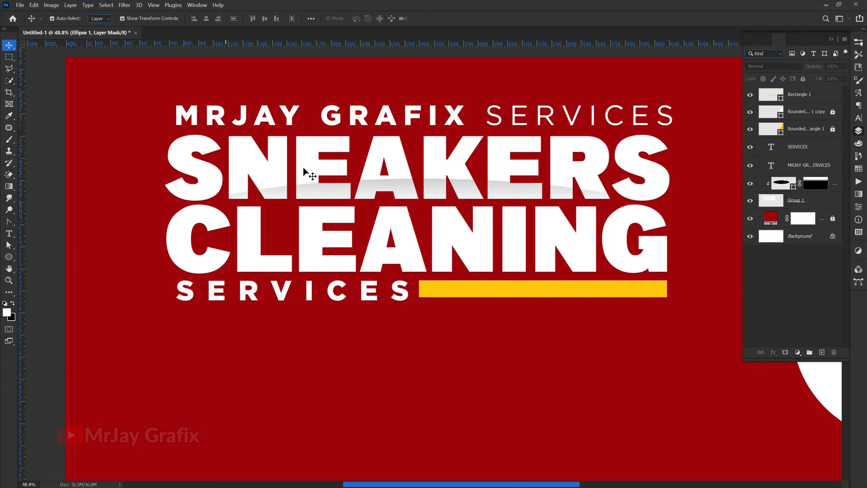
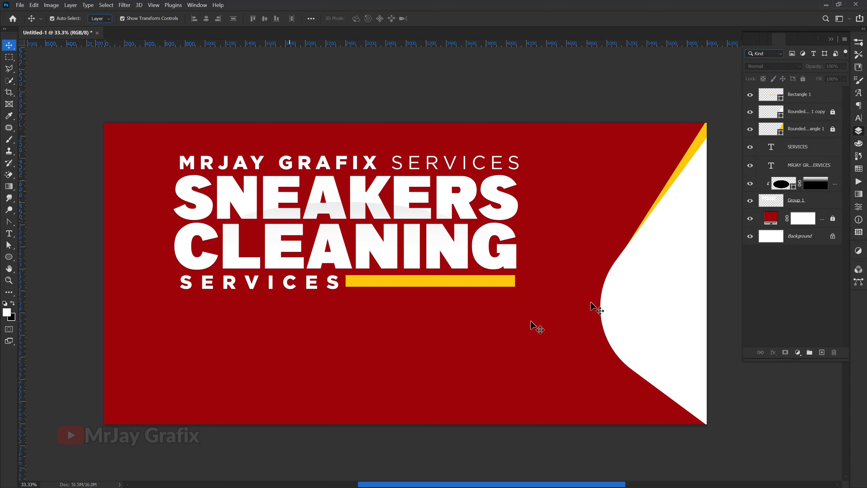
# Step: Zoom in and marquee-select the title text layers, ellipse and yellow bar together
pyautogui.scroll(1, 592, 301)
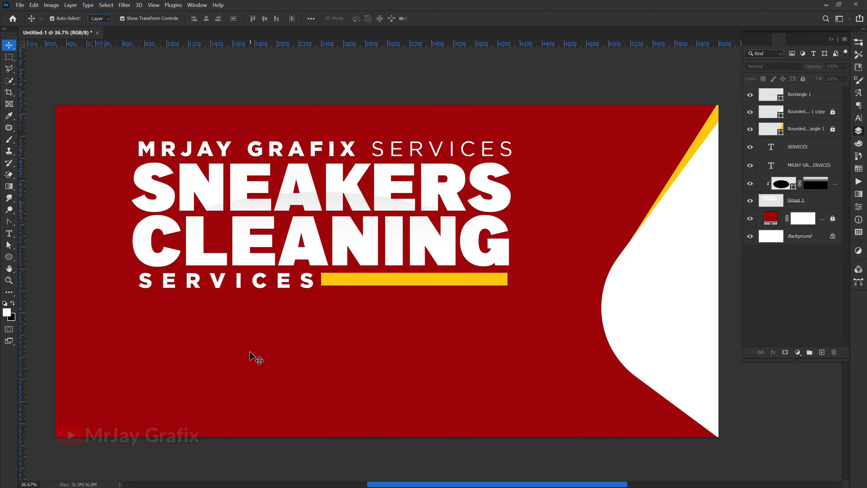
pyautogui.scroll(1, 268, 371)
pyautogui.moveTo(131, 127); pyautogui.dragTo(502, 257)
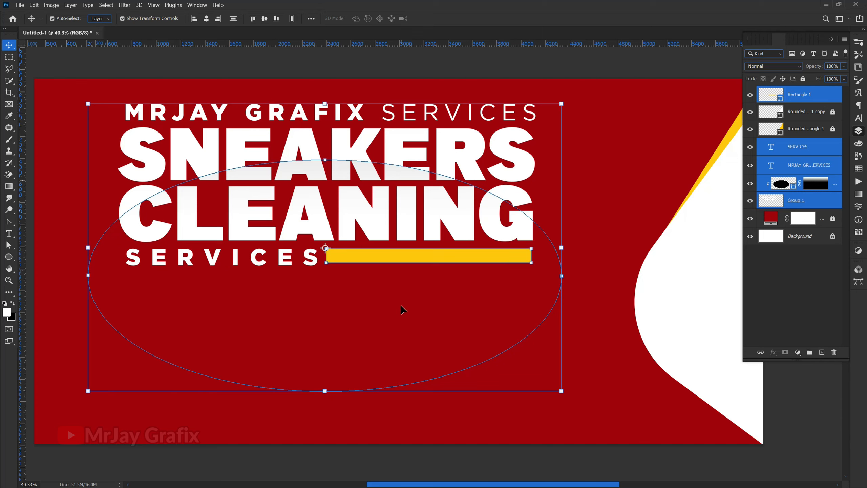
# Step: Group the title texts, ellipse and yellow bar into Group 2, toggling its visibility to check it
pyautogui.click(403, 309)
pyautogui.moveTo(70, 98); pyautogui.dragTo(110, 112)
pyautogui.moveTo(268, 236); pyautogui.dragTo(523, 281)
pyautogui.hotkey('ctrl', 'g')
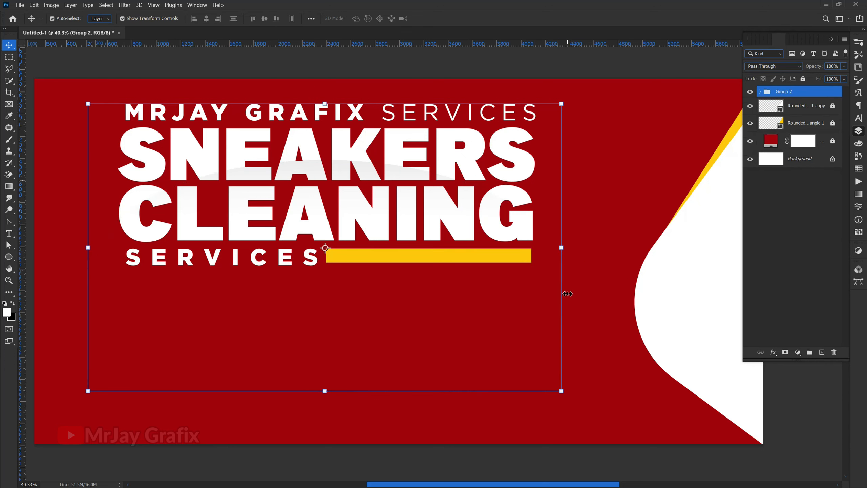
pyautogui.click(750, 92)
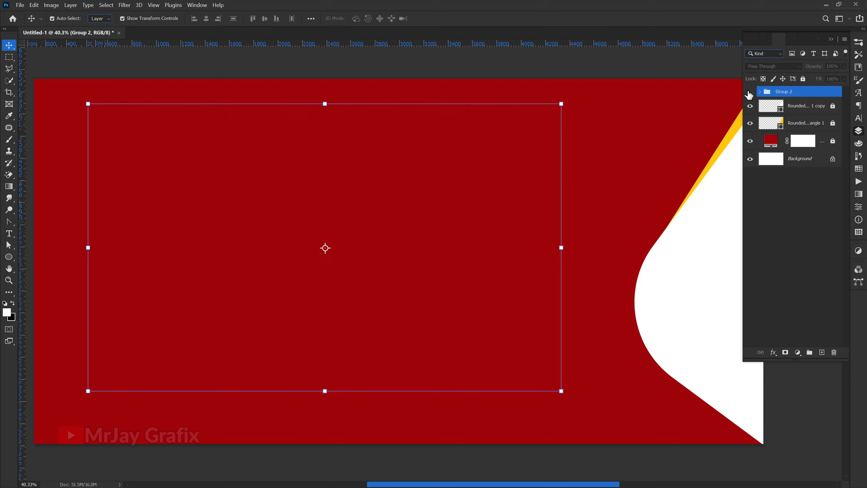
pyautogui.click(750, 93)
pyautogui.click(750, 93)
pyautogui.click(750, 92)
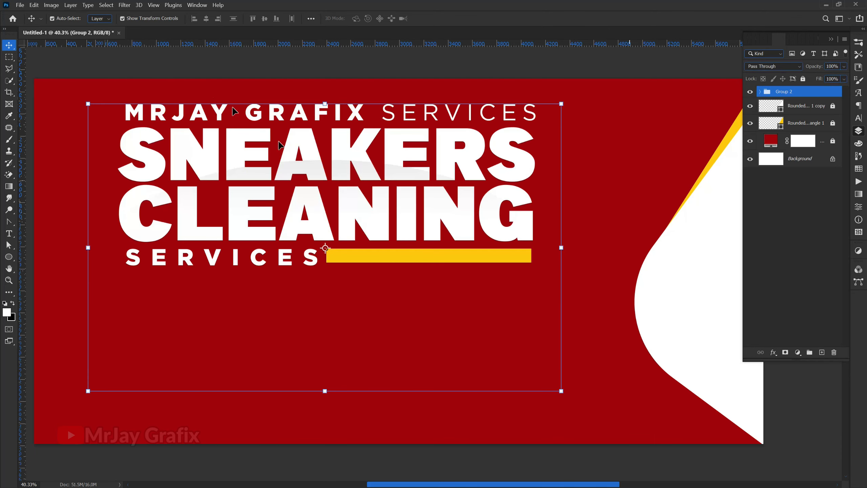
pyautogui.click(216, 80)
pyautogui.scroll(-1, 295, 263)
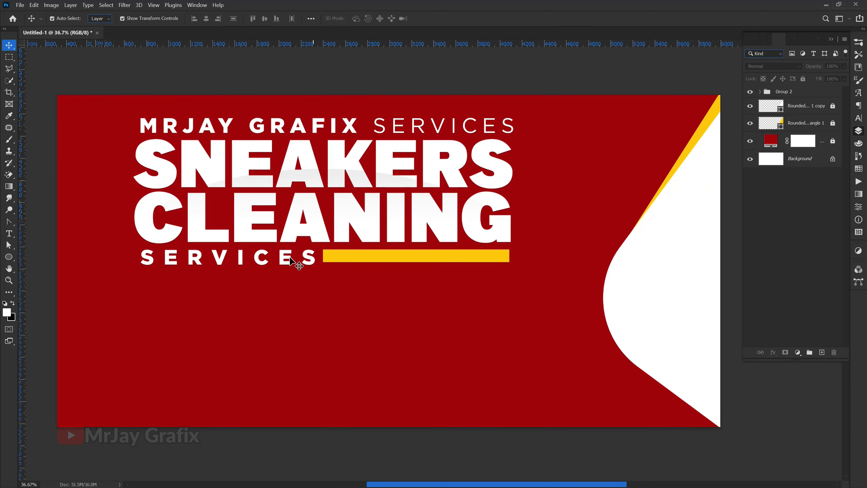
pyautogui.scroll(1, 505, 252)
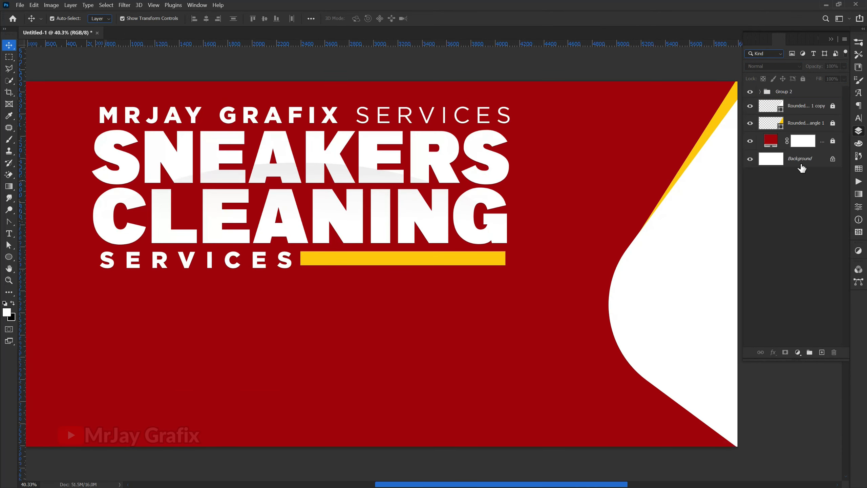
# Step: Draw a white rectangle below the title and stretch it taller to 616 px
pyautogui.click(10, 267)
pyautogui.click(51, 254)
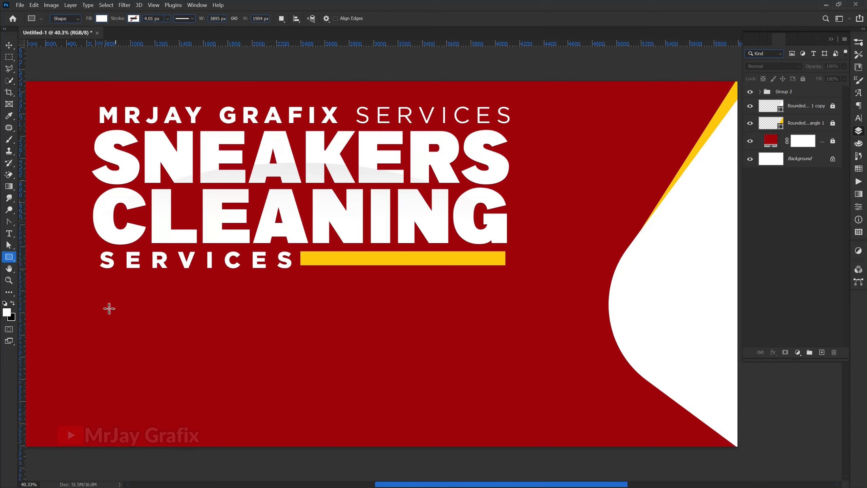
pyautogui.scroll(-2, 110, 309)
pyautogui.moveTo(121, 304); pyautogui.dragTo(232, 360)
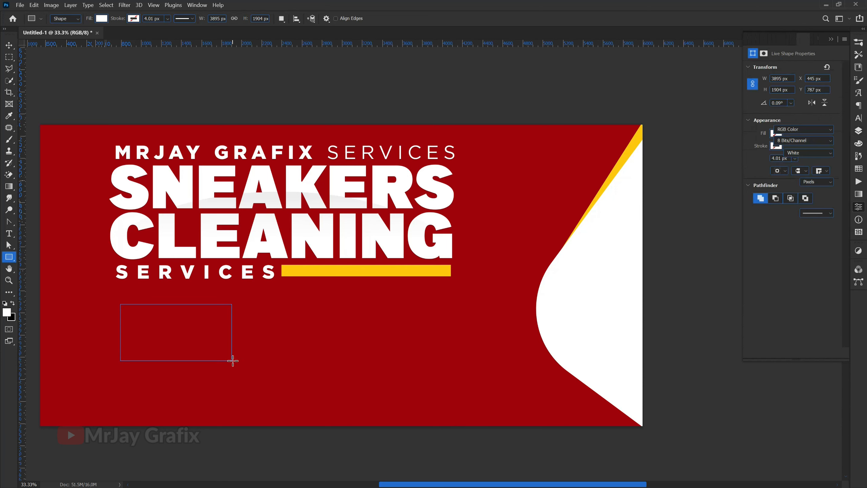
pyautogui.click(9, 45)
pyautogui.moveTo(176, 361); pyautogui.dragTo(385, 338)
pyautogui.press('Return')
# Step: Deselect the white rectangles and bring up the Open dialog to import resource images
pyautogui.click(147, 388)
pyautogui.scroll(2, 93, 378)
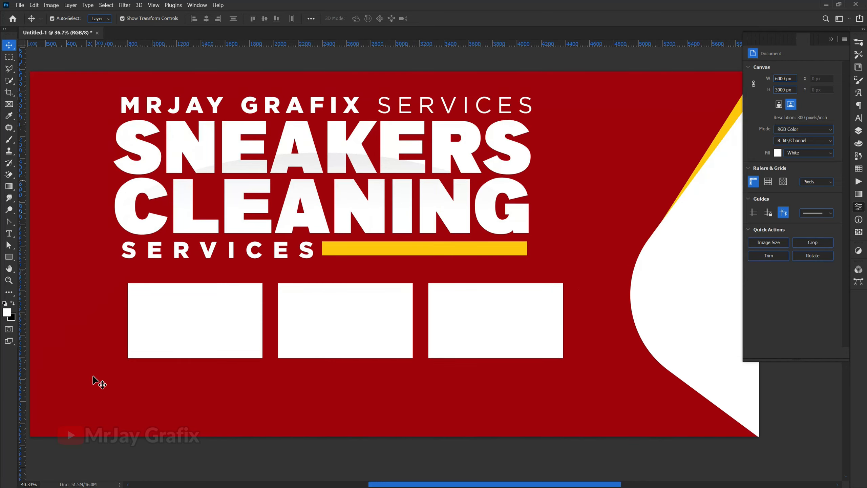
pyautogui.scroll(-1, 309, 338)
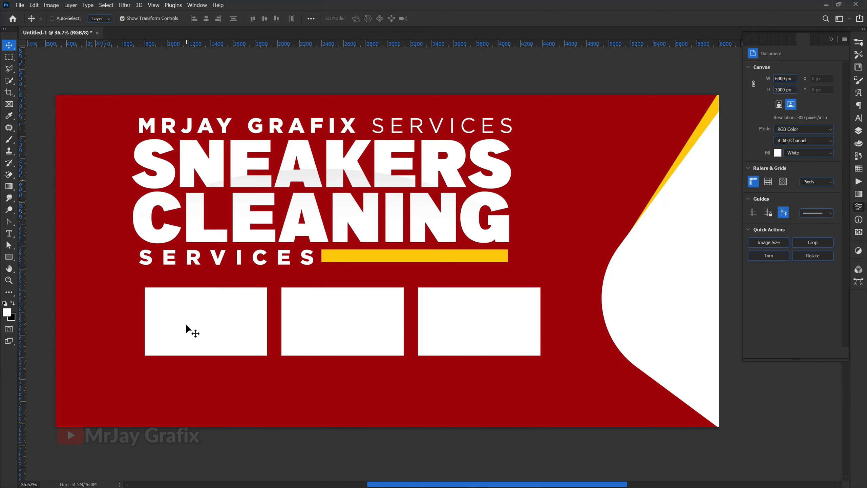
pyautogui.hotkey('ctrl', 'o')
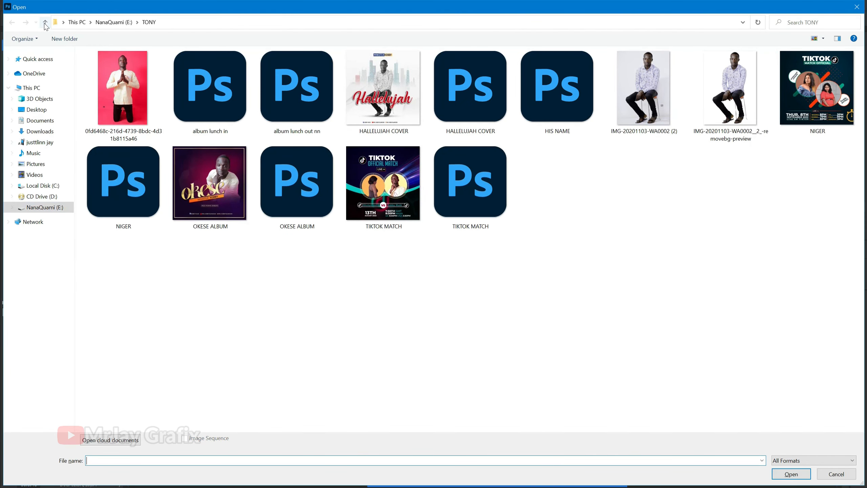
# Step: Open all four images from Desktop > TUTORIALS WORKS > PSD > RESOURCES, viewed as large thumbnails
pyautogui.click(39, 113)
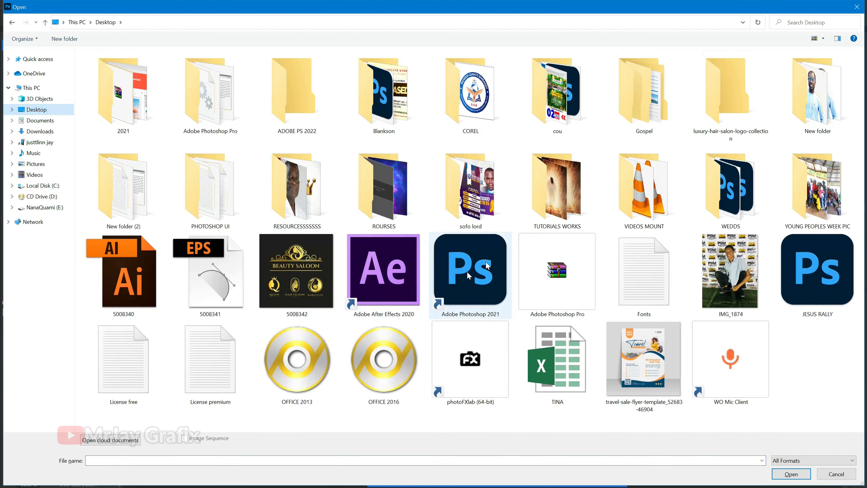
pyautogui.doubleClick(543, 208)
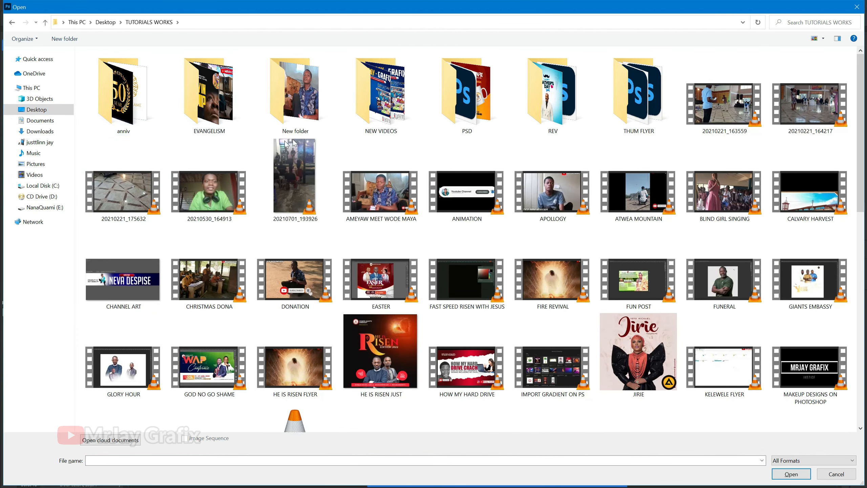
pyautogui.click(473, 118)
pyautogui.doubleClick(474, 120)
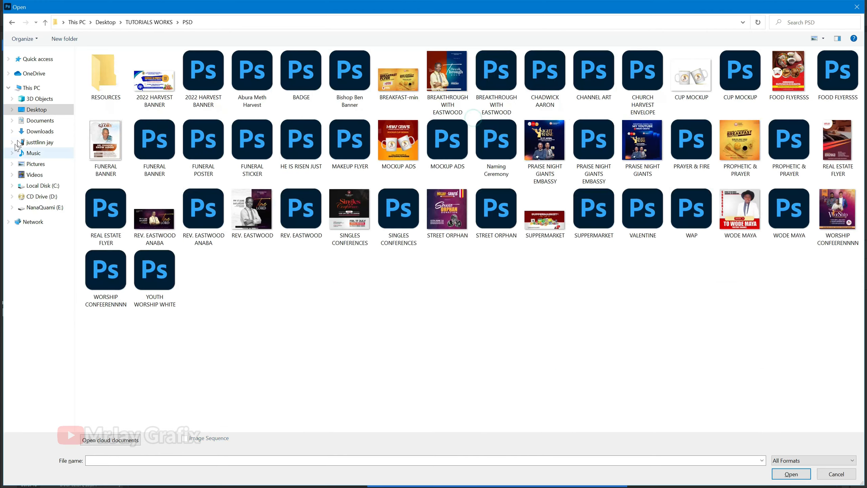
pyautogui.click(94, 79)
pyautogui.doubleClick(97, 84)
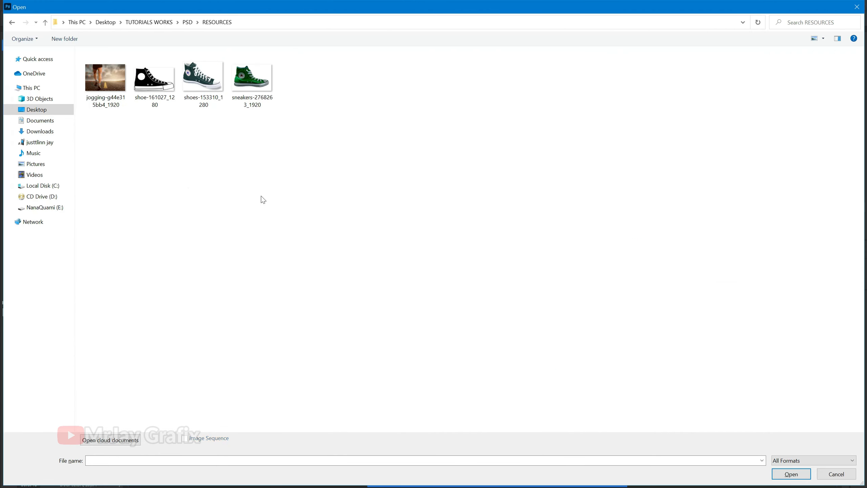
pyautogui.rightClick(209, 185)
pyautogui.click(303, 200)
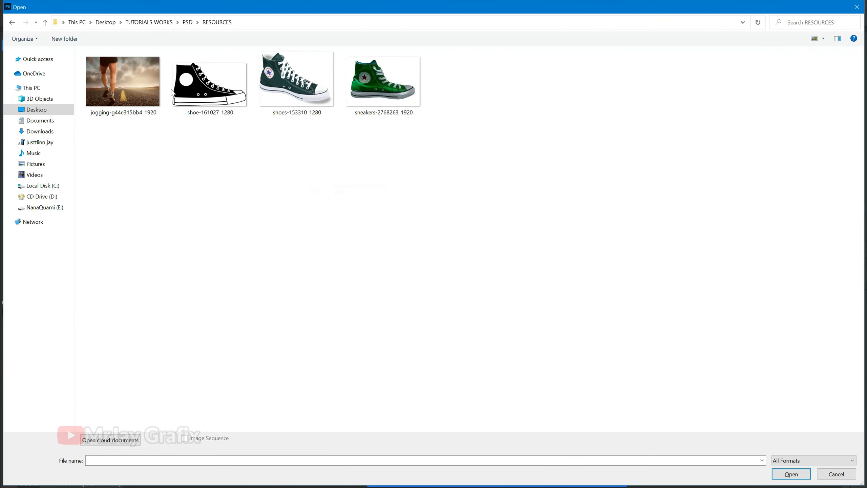
pyautogui.moveTo(395, 148); pyautogui.dragTo(78, 86)
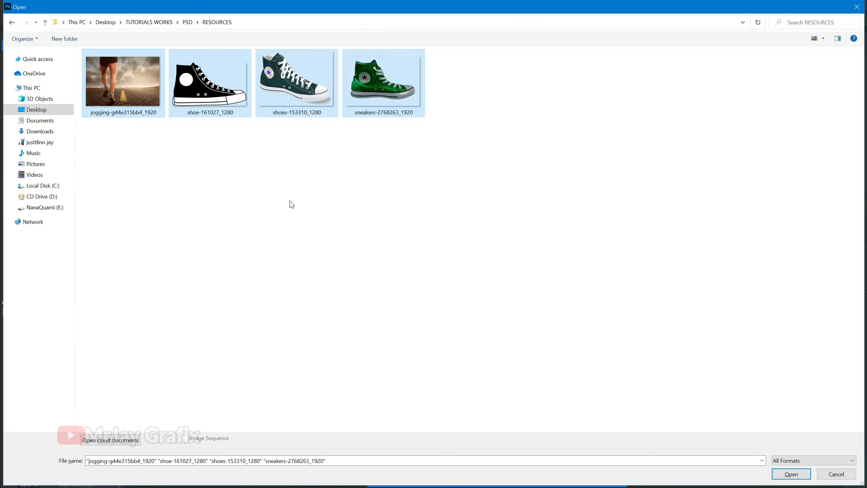
pyautogui.press('Return')
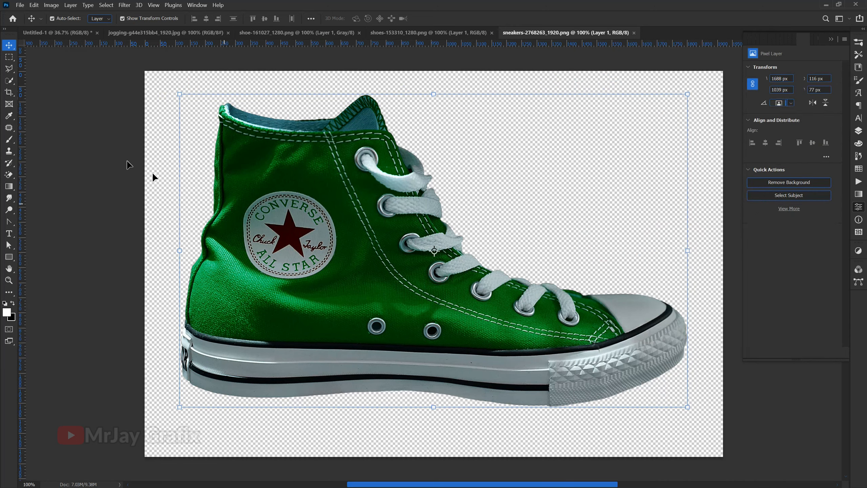
# Step: Drag the jogging photo into the banner, move it below Group 2, and clip it into the curved shape
pyautogui.click(113, 32)
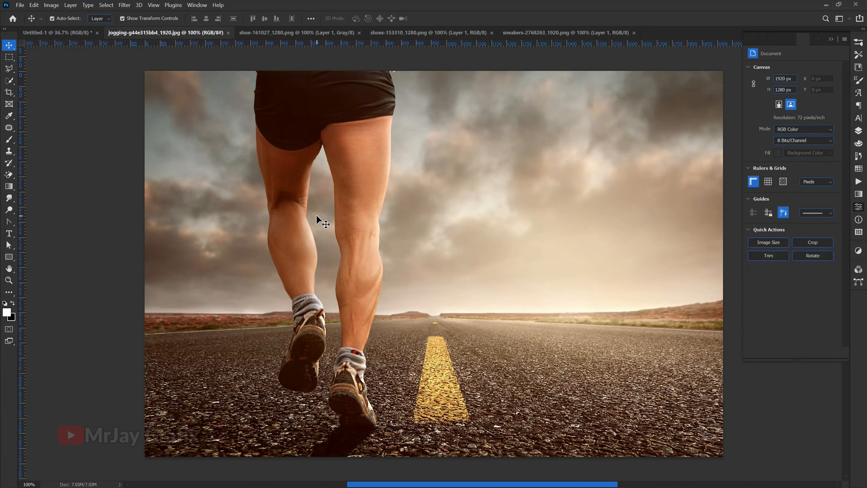
pyautogui.moveTo(324, 259); pyautogui.dragTo(402, 145)
pyautogui.moveTo(638, 277); pyautogui.dragTo(639, 314)
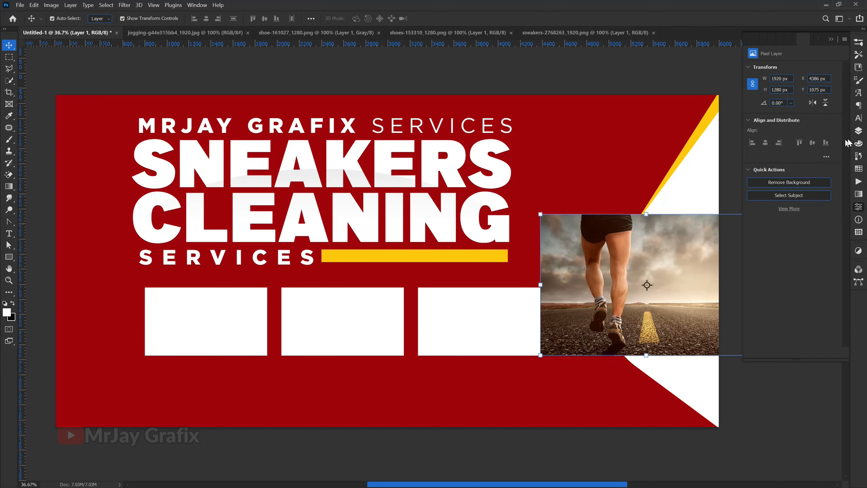
pyautogui.click(861, 138)
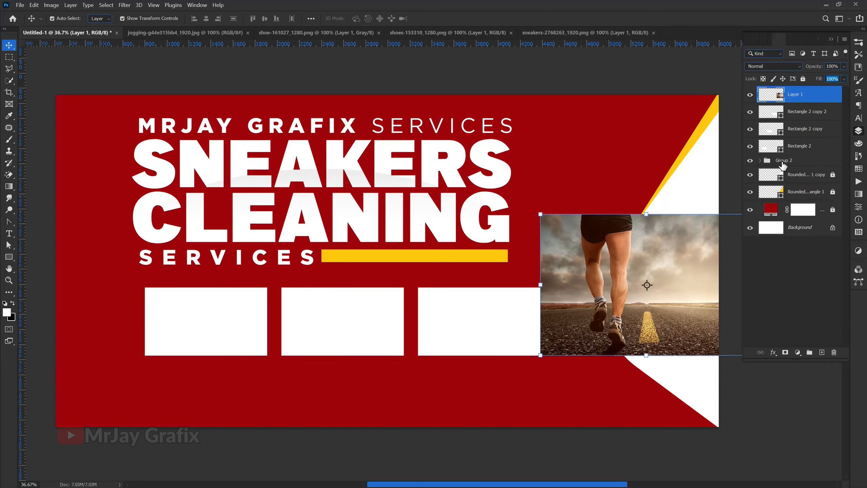
pyautogui.click(692, 194)
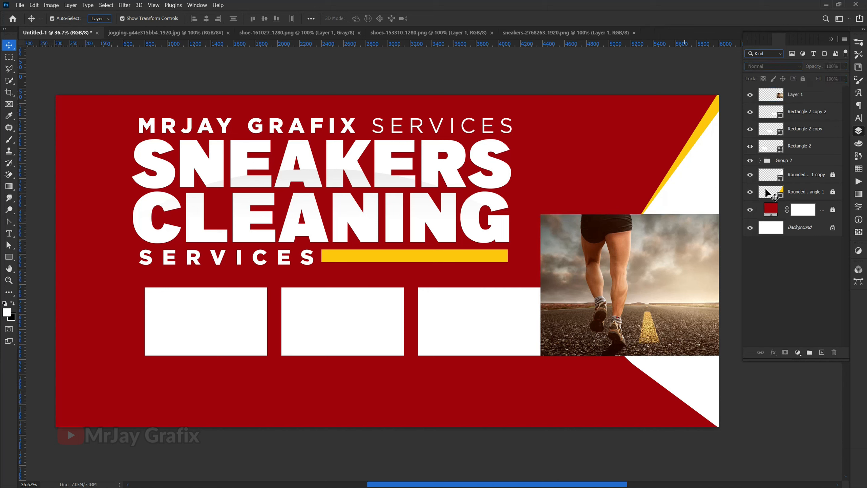
pyautogui.moveTo(799, 105); pyautogui.dragTo(795, 168)
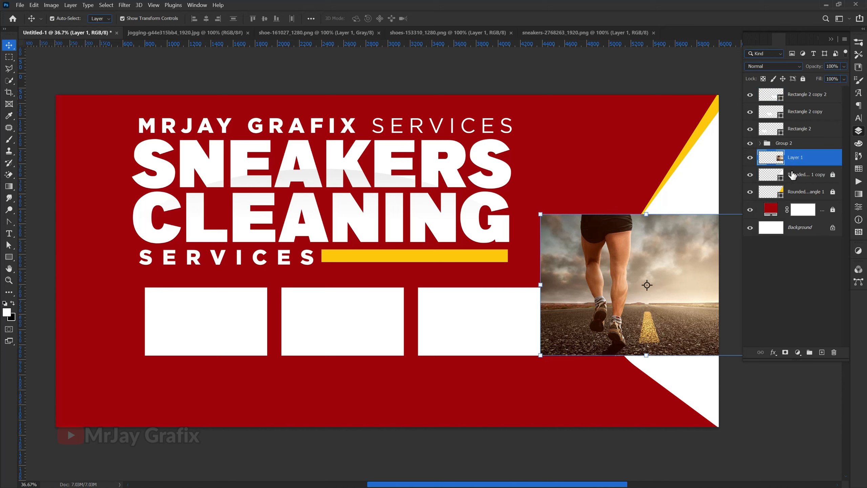
pyautogui.click(790, 174)
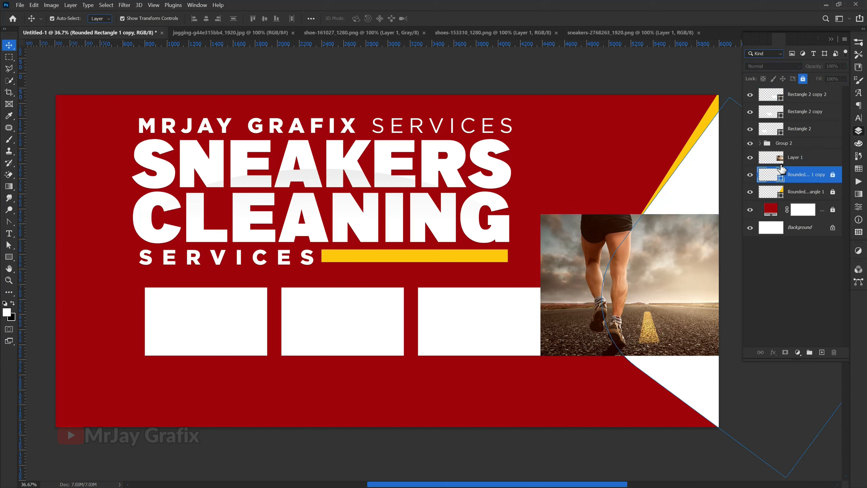
pyautogui.click(781, 166)
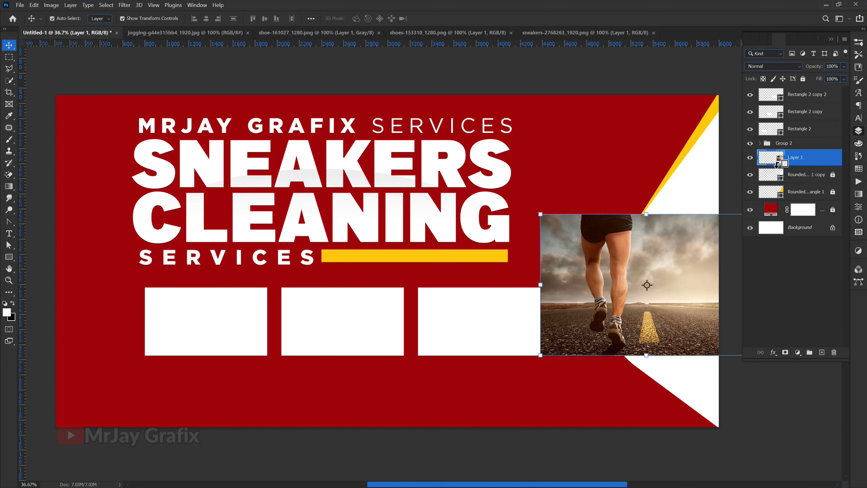
pyautogui.keyDown('alt'); pyautogui.click(779, 165); pyautogui.keyUp('alt')
# Step: Scale the runner photo up to about 229% and position the legs inside the panel
pyautogui.scroll(-2, 431, 267)
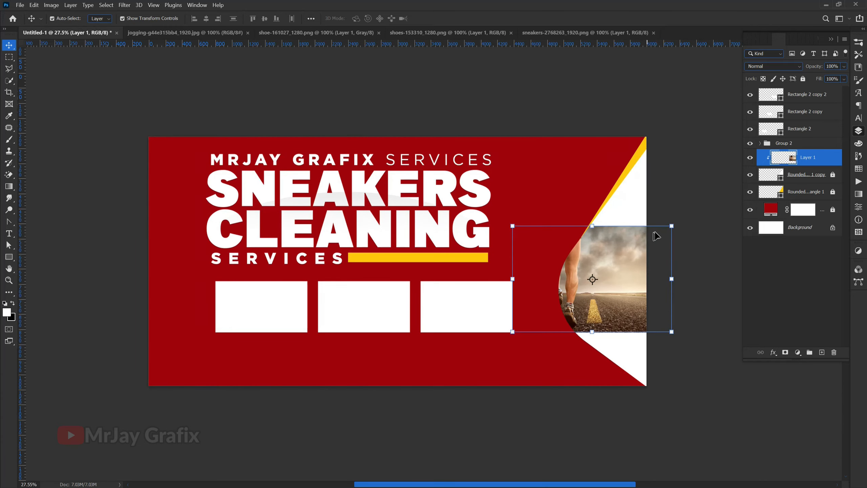
pyautogui.moveTo(671, 224); pyautogui.dragTo(785, 150)
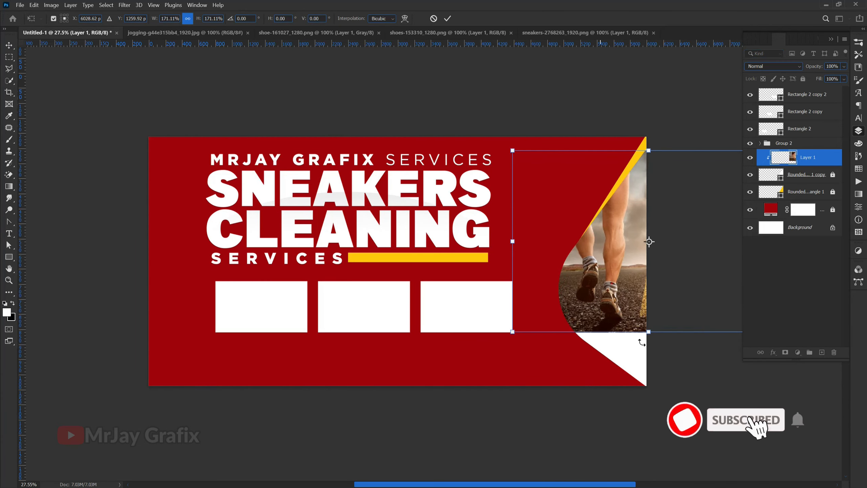
pyautogui.moveTo(649, 335); pyautogui.dragTo(650, 385)
pyautogui.moveTo(613, 330); pyautogui.dragTo(628, 333)
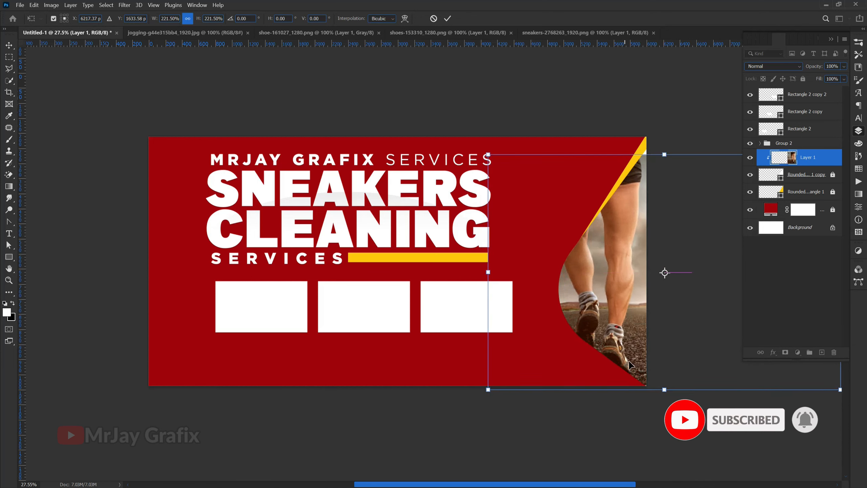
pyautogui.moveTo(664, 390); pyautogui.dragTo(664, 398)
pyautogui.moveTo(618, 336); pyautogui.dragTo(619, 335)
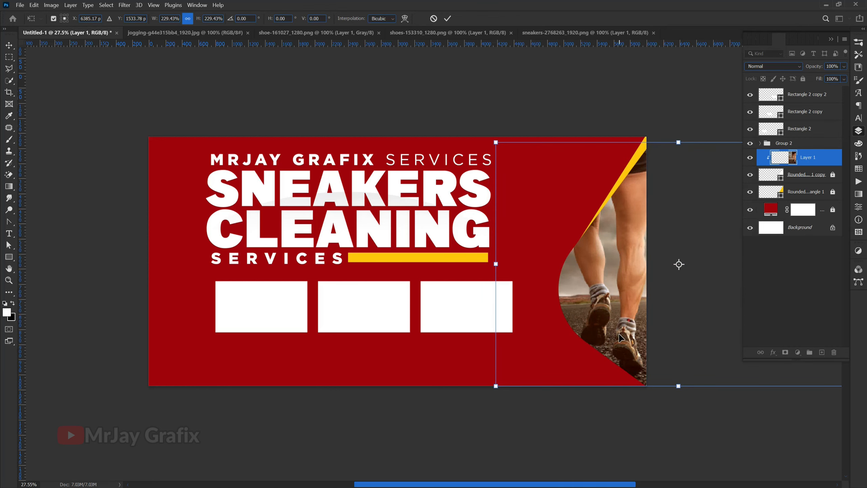
pyautogui.press('Return')
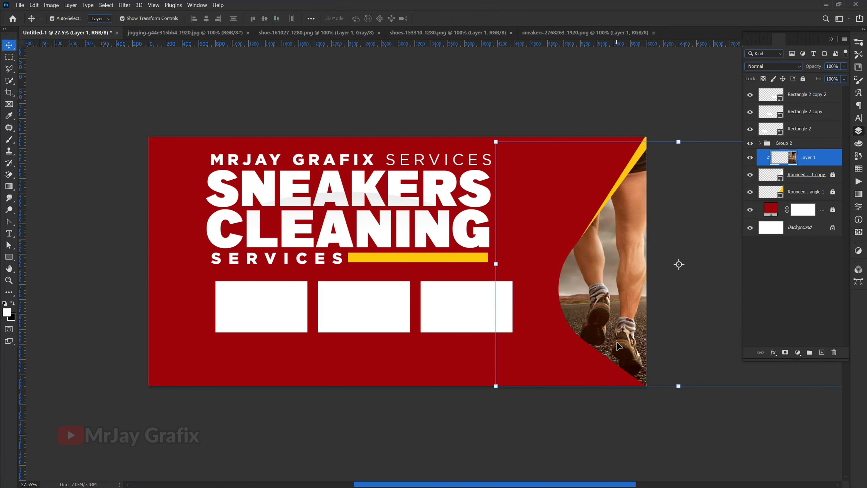
# Step: Unlock the curved shape layer and give it a 33 px white outside stroke
pyautogui.click(795, 177)
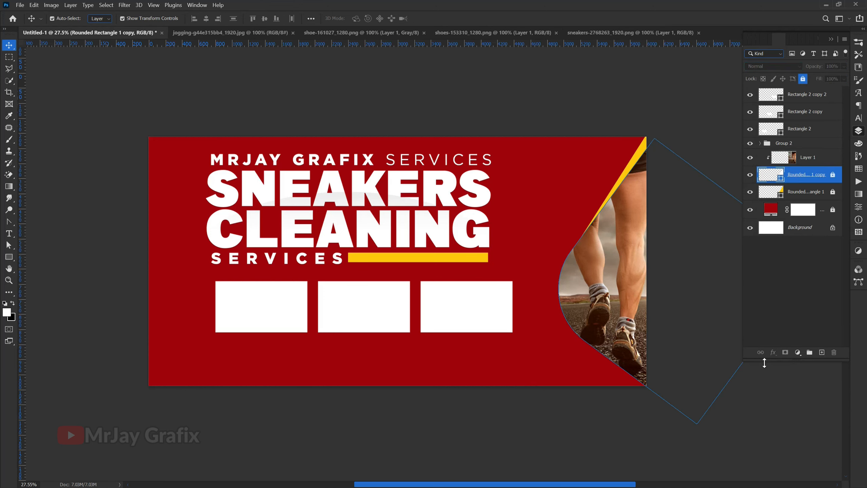
pyautogui.click(803, 79)
pyautogui.click(770, 357)
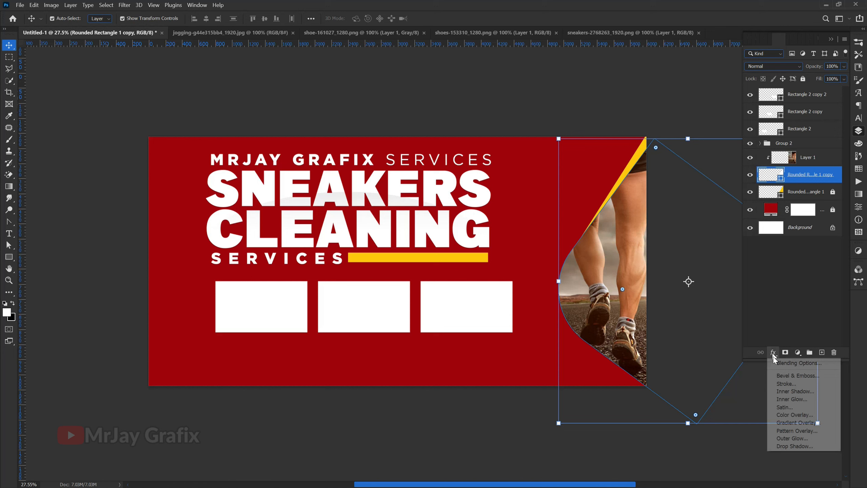
pyautogui.click(793, 389)
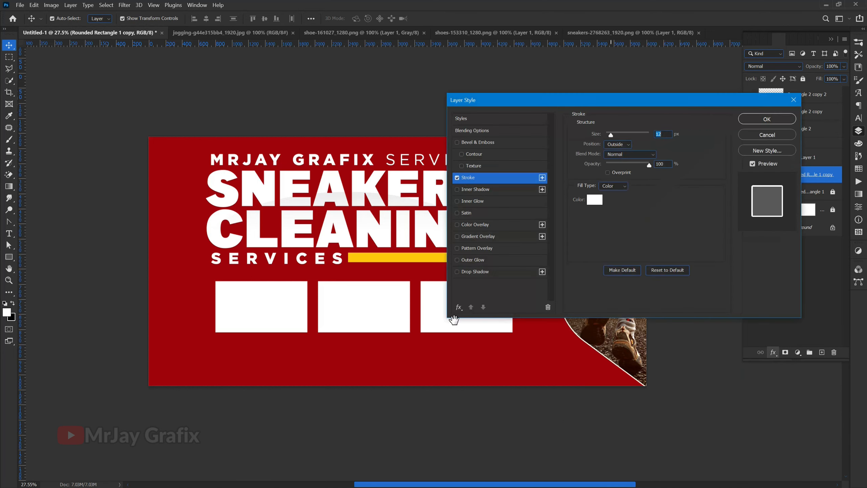
pyautogui.moveTo(511, 98); pyautogui.dragTo(226, 90)
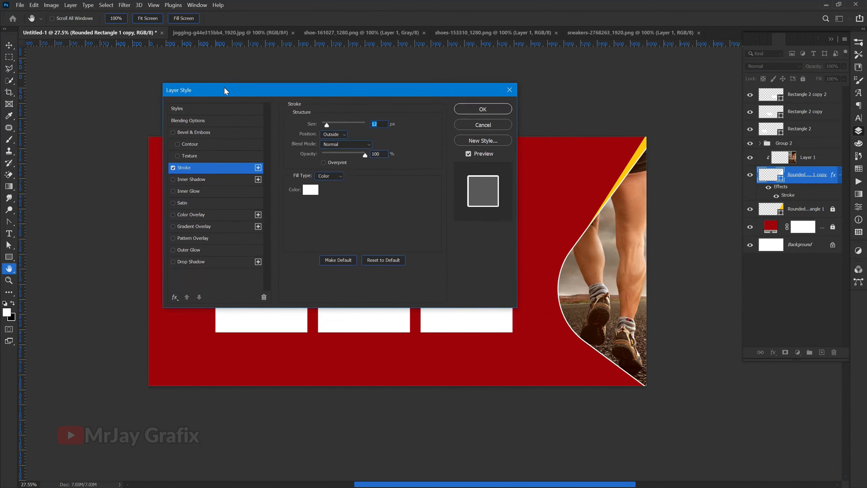
pyautogui.moveTo(309, 129); pyautogui.dragTo(343, 127)
pyautogui.click(489, 107)
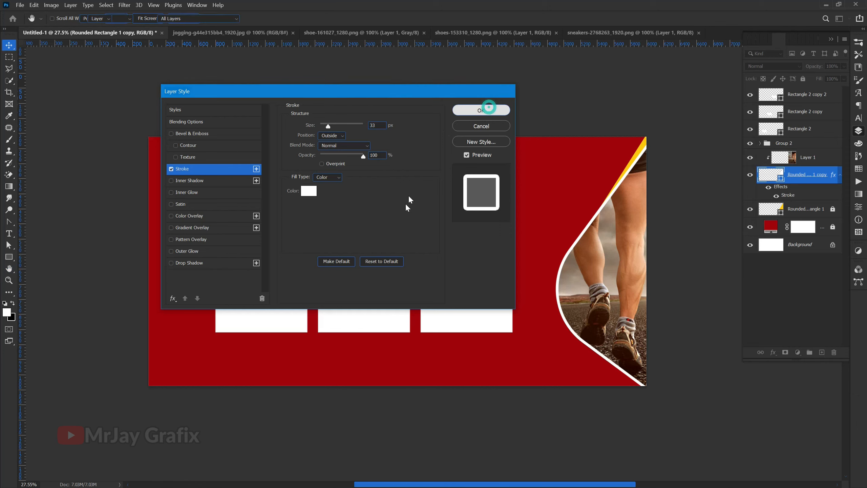
# Step: Lock the runner photo and its curved shape layer together
pyautogui.click(343, 455)
pyautogui.moveTo(691, 325); pyautogui.dragTo(614, 270)
pyautogui.click(804, 79)
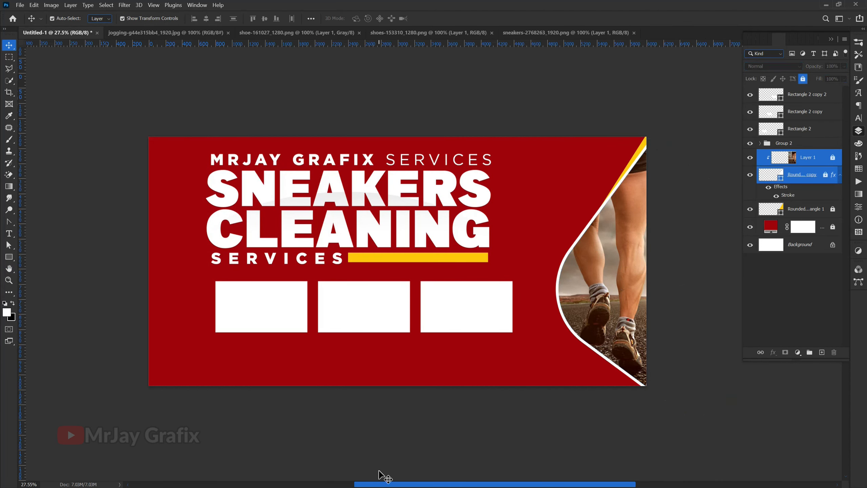
pyautogui.click(312, 382)
pyautogui.scroll(3, 309, 363)
pyautogui.scroll(-1, 318, 372)
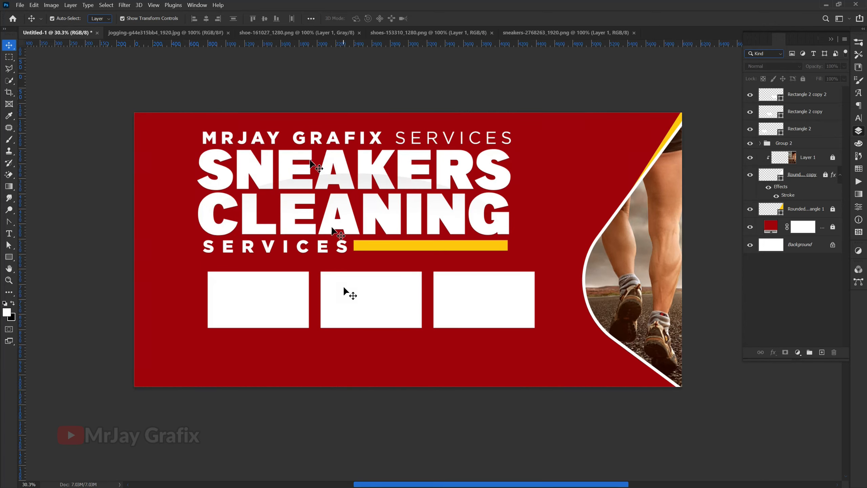
# Step: Close the jogging photo document and make a first attempt to drag the dark green sneaker in
pyautogui.click(194, 36)
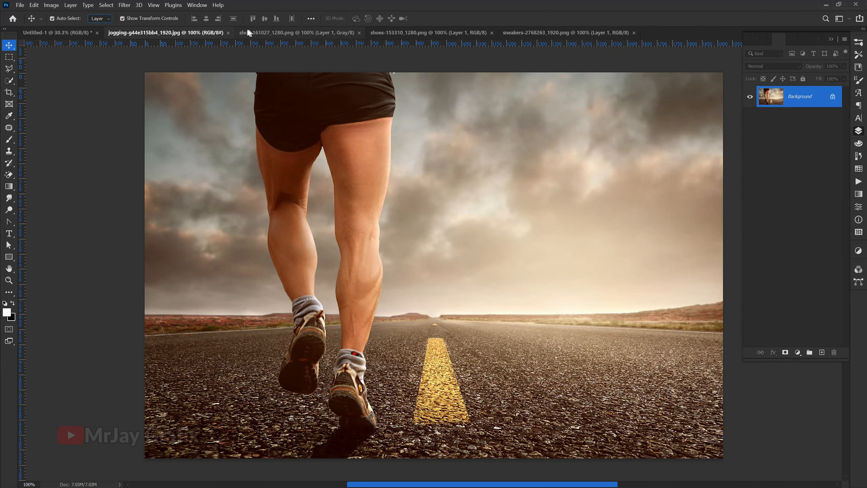
pyautogui.click(228, 33)
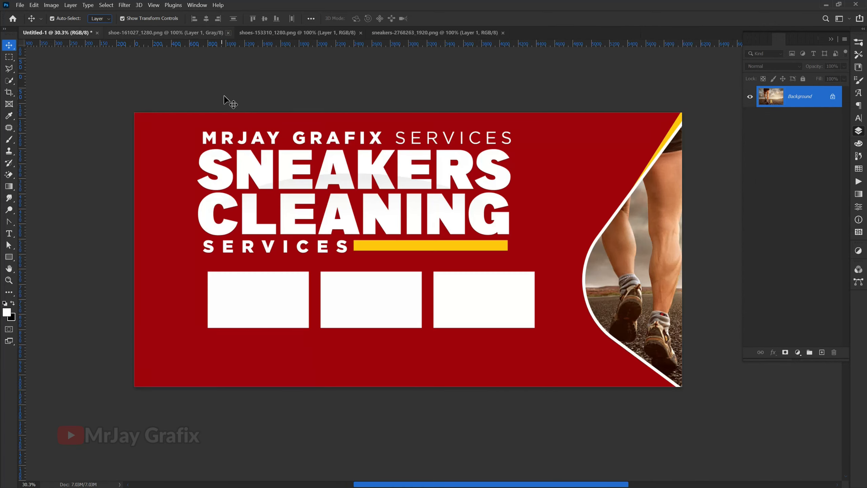
pyautogui.click(186, 36)
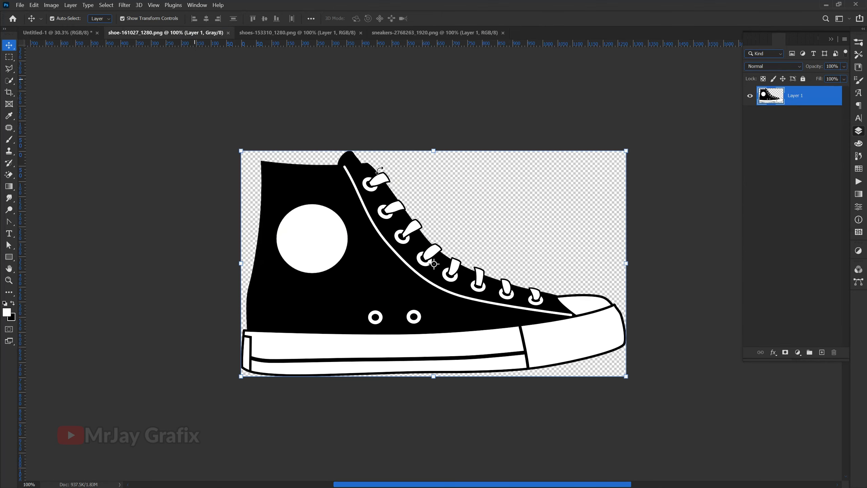
pyautogui.click(274, 33)
pyautogui.moveTo(329, 225); pyautogui.dragTo(76, 33)
pyautogui.moveTo(247, 8); pyautogui.dragTo(247, 8)
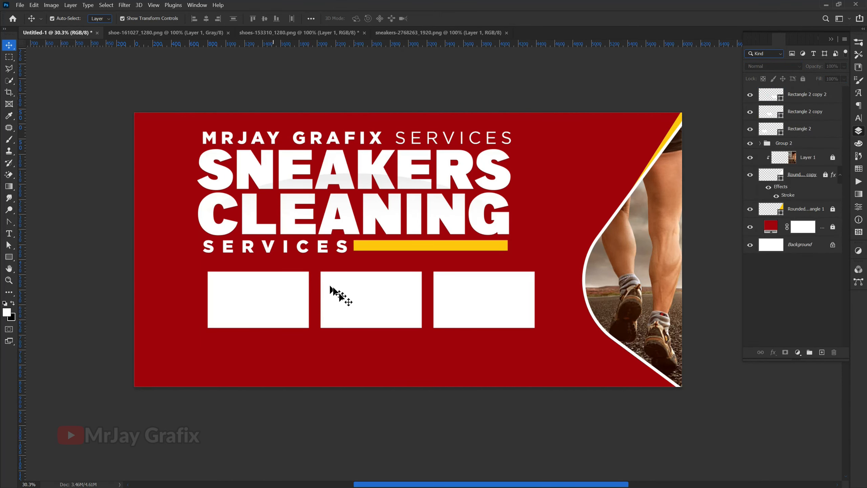
pyautogui.click(358, 298)
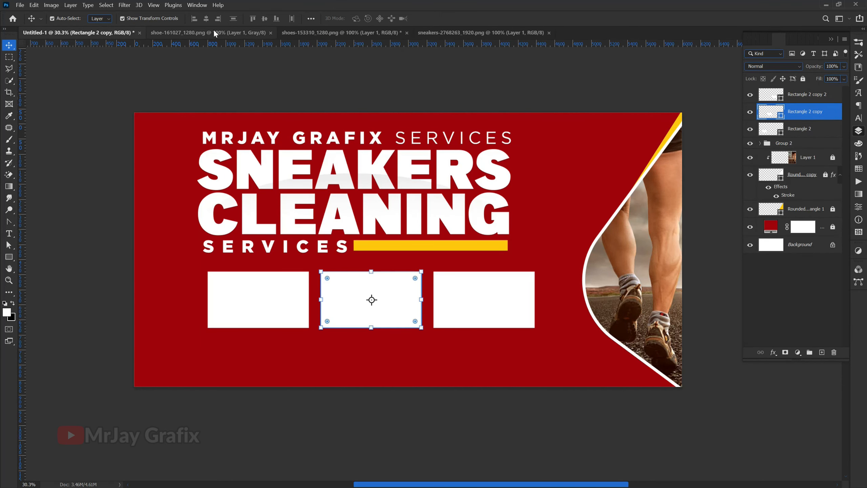
# Step: Bring the dark green sneaker over the middle white box and clip it to that box
pyautogui.click(215, 33)
pyautogui.click(302, 36)
pyautogui.moveTo(327, 165); pyautogui.dragTo(424, 280)
pyautogui.moveTo(385, 301); pyautogui.dragTo(355, 313)
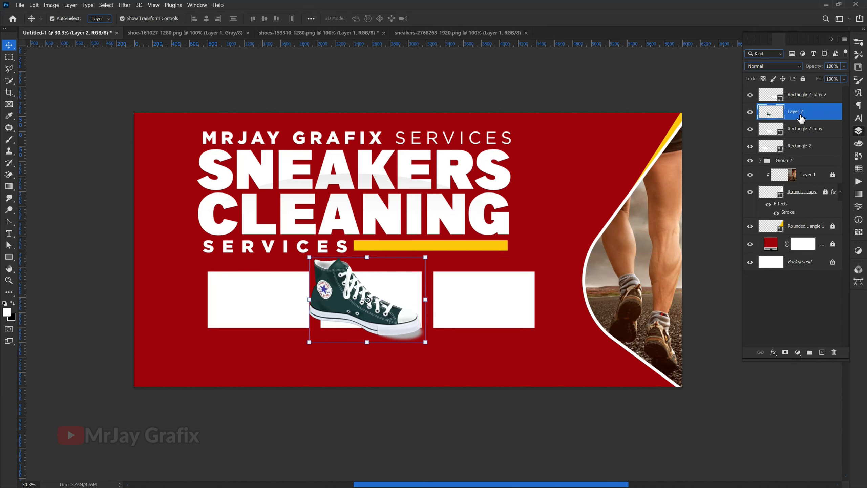
pyautogui.rightClick(819, 113)
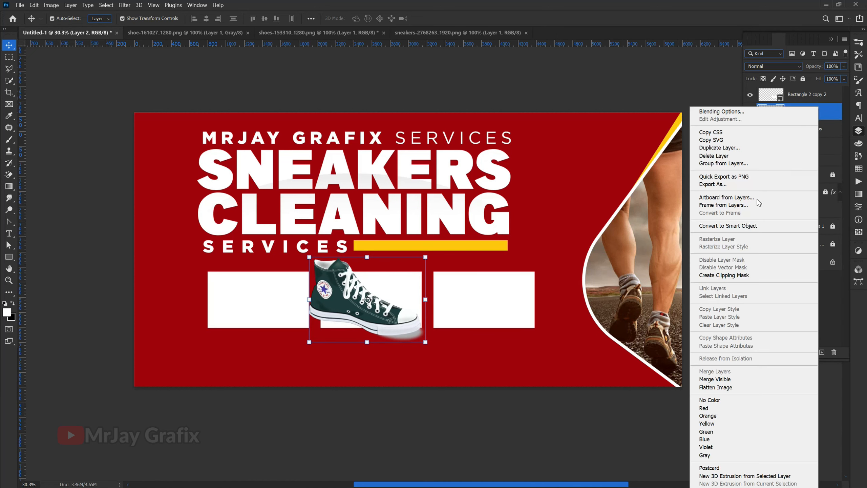
pyautogui.click(718, 276)
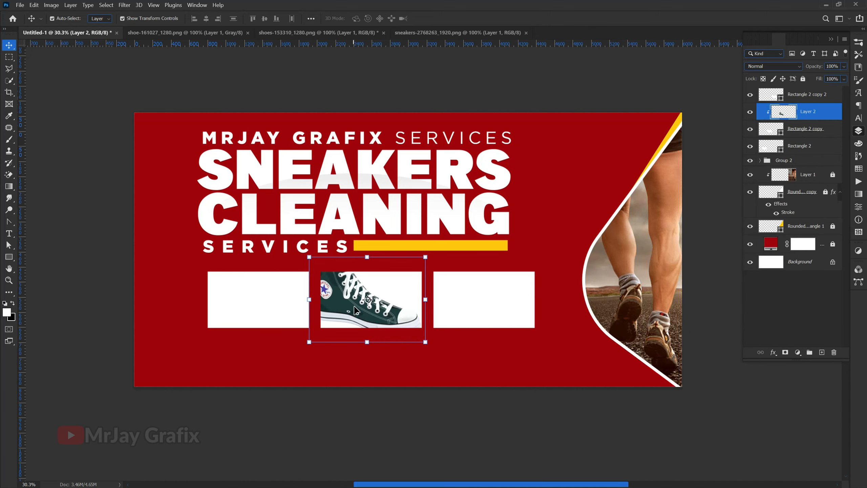
# Step: Scale the dark green sneaker down to about 62% to fit the middle box
pyautogui.scroll(5, 354, 306)
pyautogui.moveTo(284, 300); pyautogui.dragTo(357, 314)
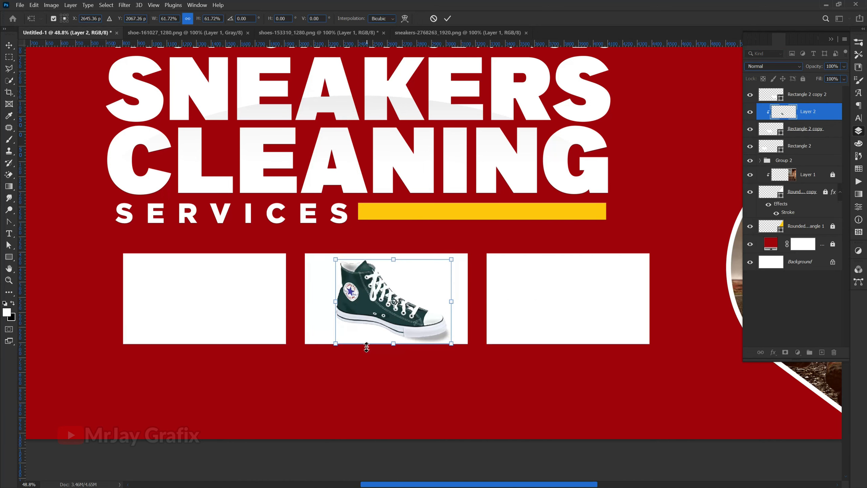
pyautogui.press('Return')
pyautogui.click(368, 397)
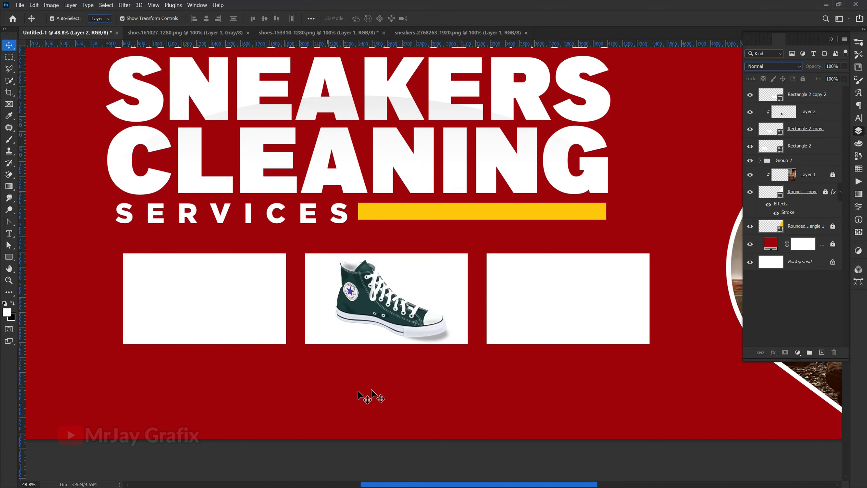
pyautogui.click(528, 276)
# Step: Bring the bright green Converse from sneakers-2768263 over the right box and clip it there
pyautogui.click(379, 35)
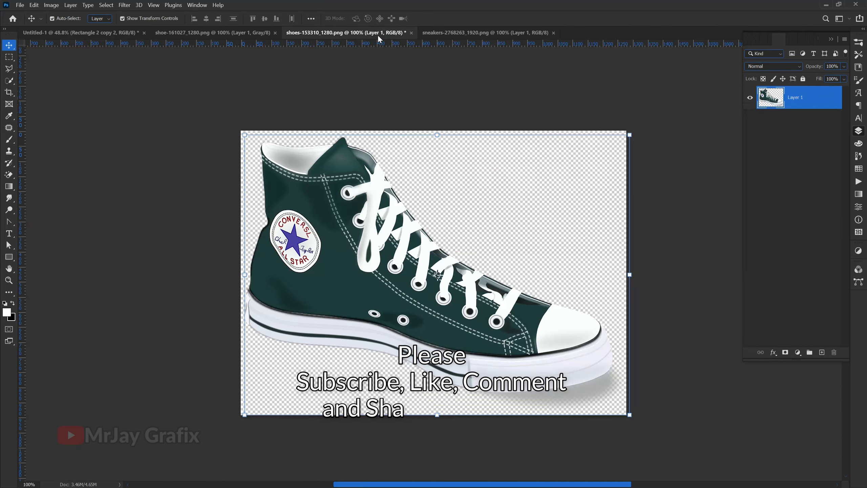
pyautogui.click(200, 34)
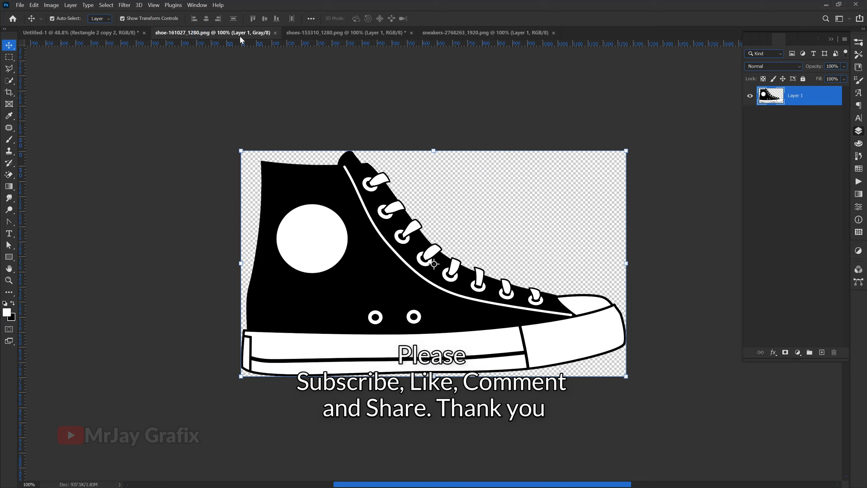
pyautogui.click(391, 33)
pyautogui.click(472, 33)
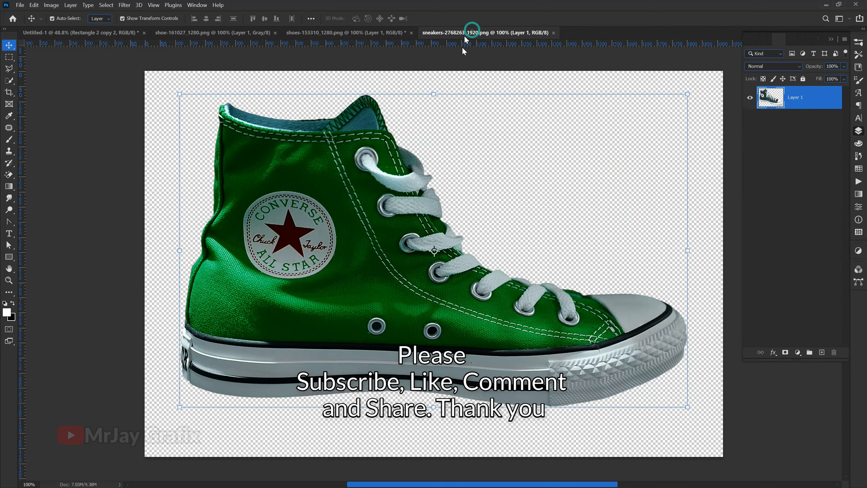
pyautogui.moveTo(303, 251); pyautogui.dragTo(126, 62)
pyautogui.moveTo(248, 345); pyautogui.dragTo(519, 344)
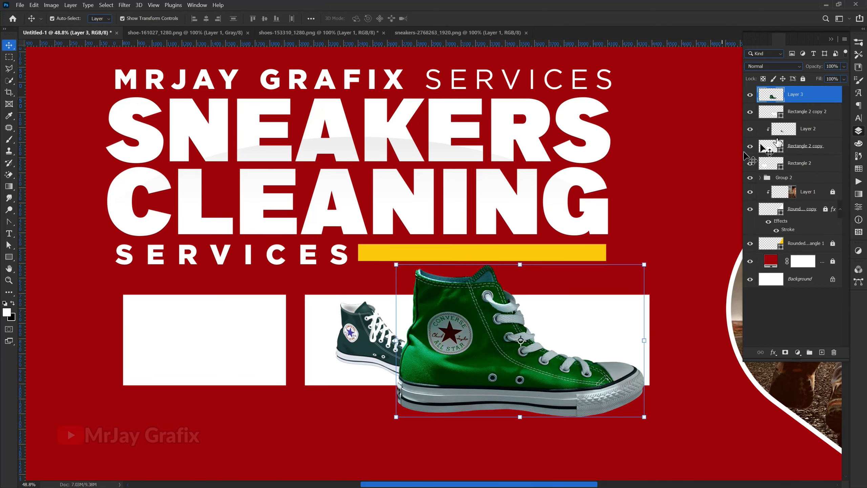
pyautogui.rightClick(821, 98)
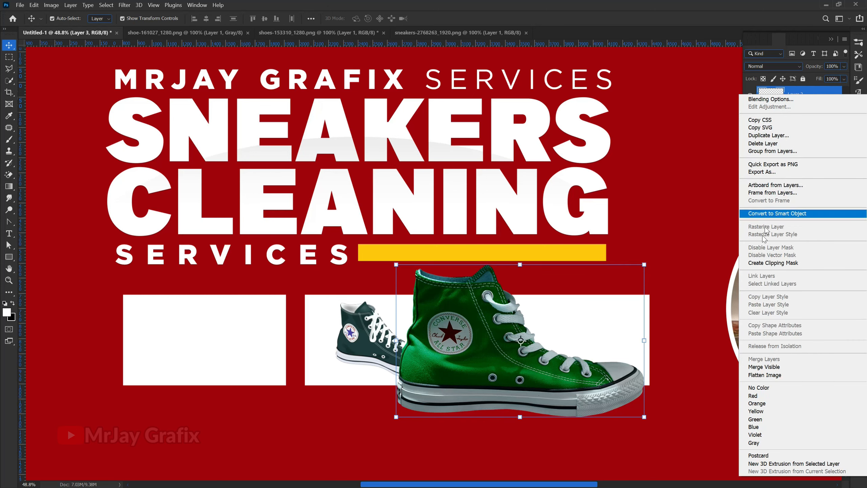
pyautogui.click(764, 263)
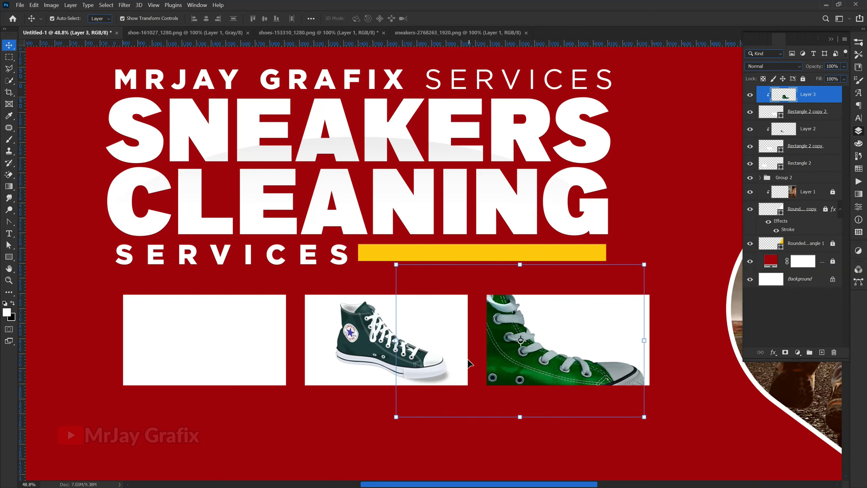
# Step: Scale the green Converse down to about 49% and nudge it into place in the right box
pyautogui.moveTo(397, 344); pyautogui.dragTo(525, 364)
pyautogui.moveTo(573, 388); pyautogui.dragTo(566, 385)
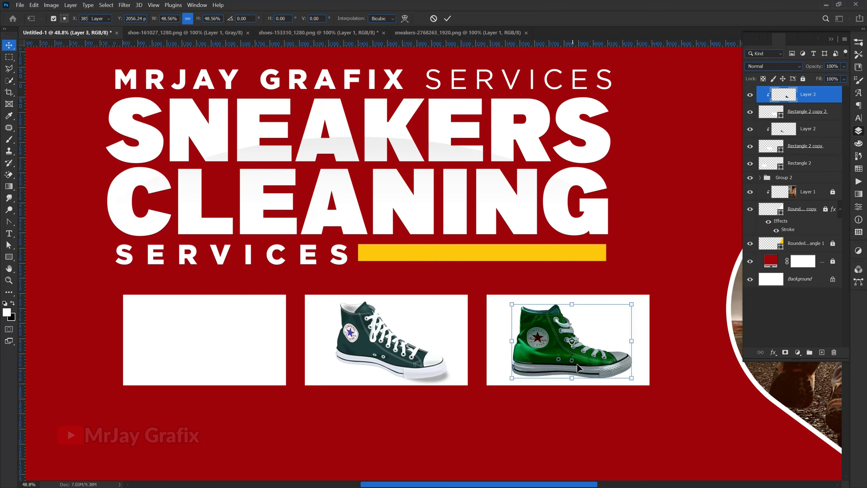
pyautogui.press('Return')
pyautogui.moveTo(574, 341); pyautogui.dragTo(571, 343)
pyautogui.click(492, 450)
pyautogui.moveTo(528, 371); pyautogui.dragTo(528, 369)
pyautogui.click(492, 423)
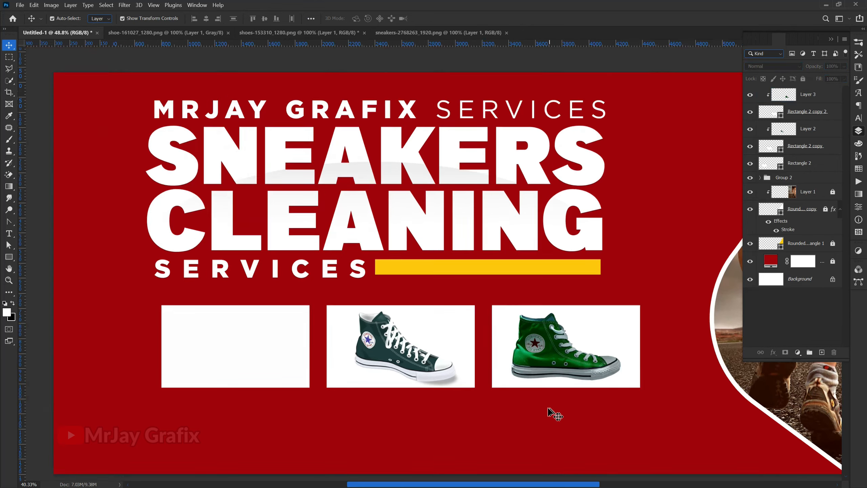
pyautogui.scroll(-4, 552, 413)
pyautogui.scroll(-2, 647, 413)
pyautogui.scroll(1, 681, 417)
pyautogui.scroll(2, 763, 414)
pyautogui.scroll(1, 567, 481)
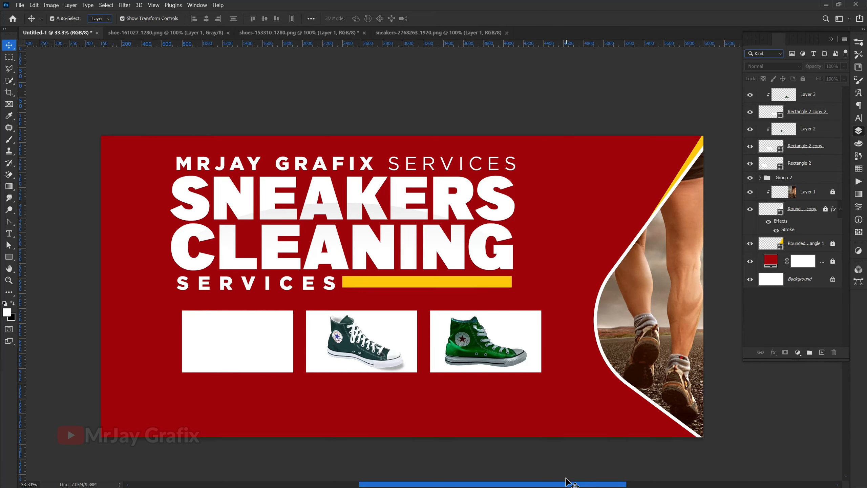
pyautogui.scroll(1, 794, 407)
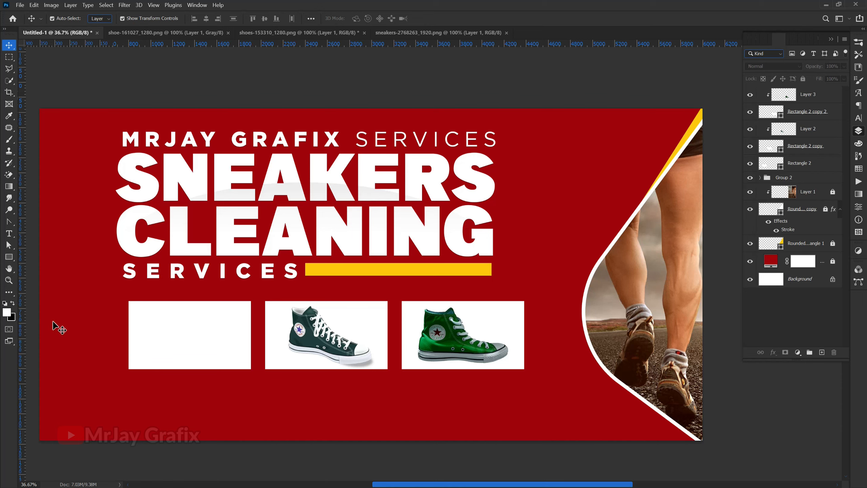
pyautogui.click(272, 33)
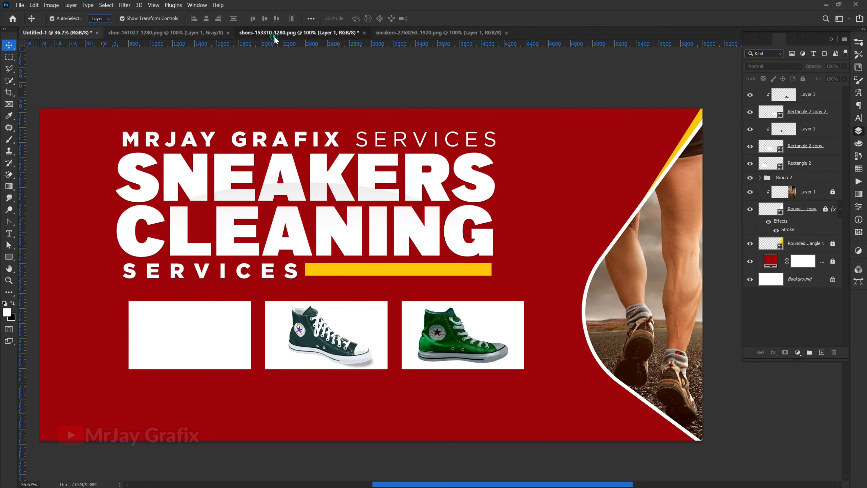
pyautogui.click(388, 34)
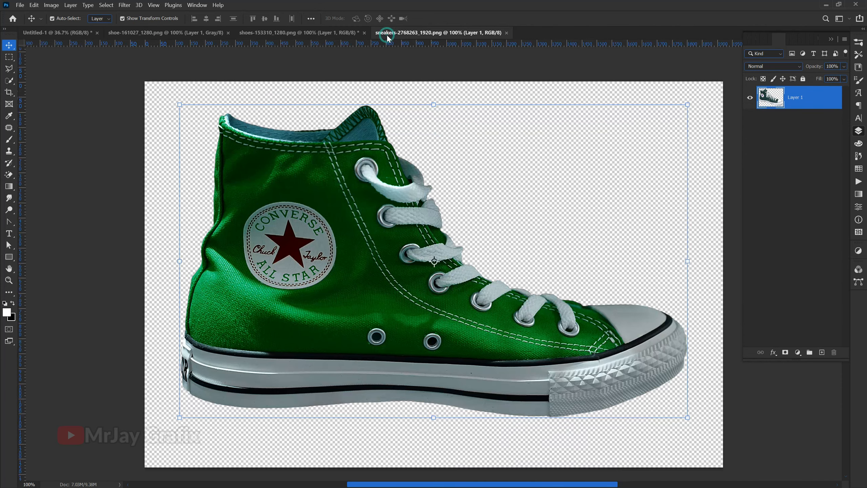
pyautogui.click(191, 35)
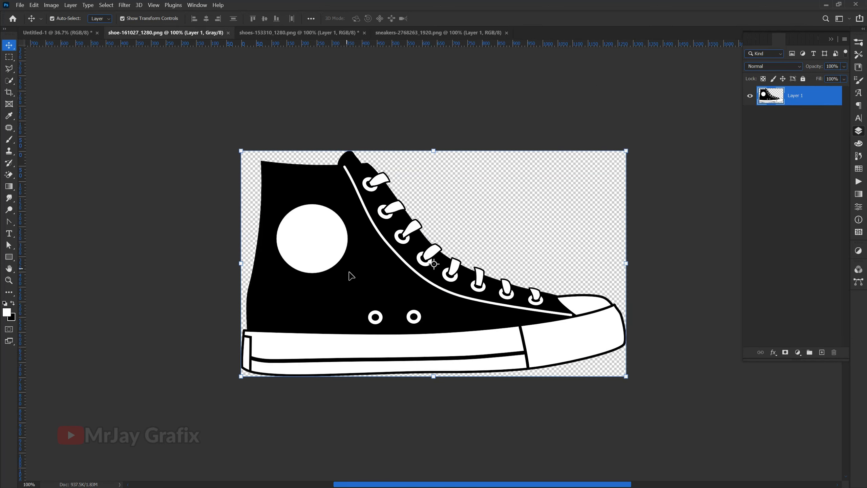
pyautogui.moveTo(352, 276); pyautogui.dragTo(58, 36)
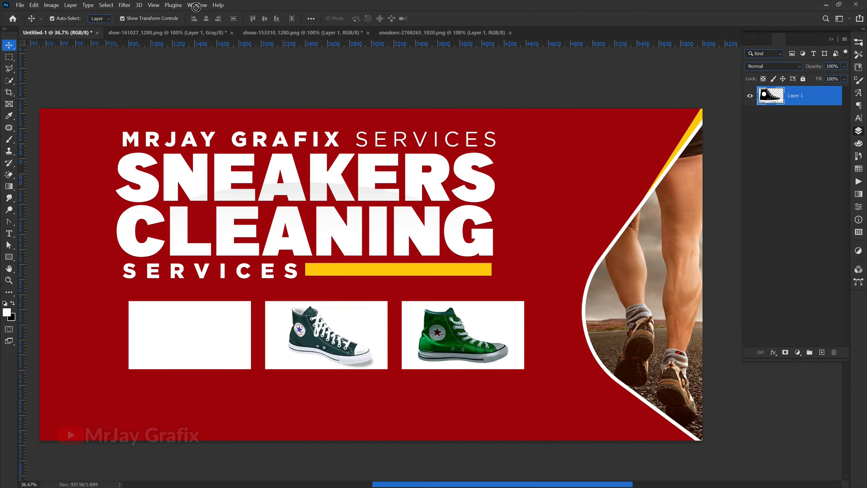
# Step: Bring the black-and-white sneaker onto the first white box and clip it to the box
pyautogui.moveTo(196, 7); pyautogui.dragTo(209, 20)
pyautogui.click(205, 363)
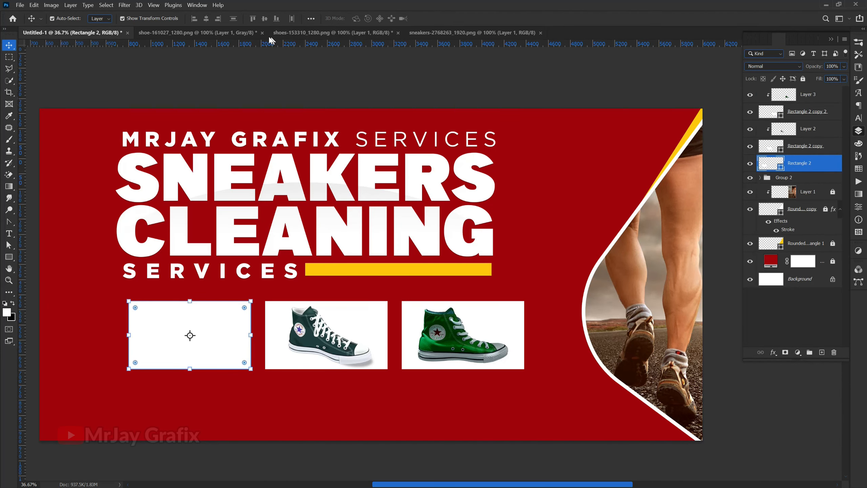
pyautogui.click(441, 34)
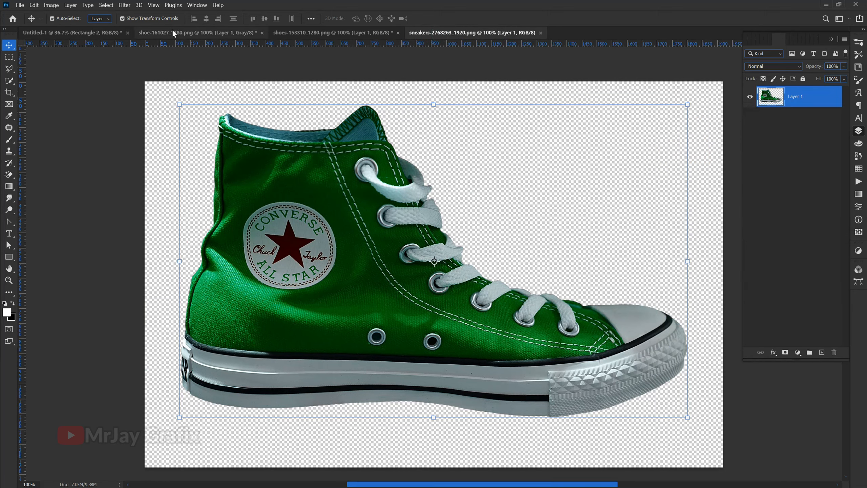
pyautogui.click(172, 32)
pyautogui.moveTo(226, 163); pyautogui.dragTo(181, 275)
pyautogui.moveTo(181, 340); pyautogui.dragTo(181, 339)
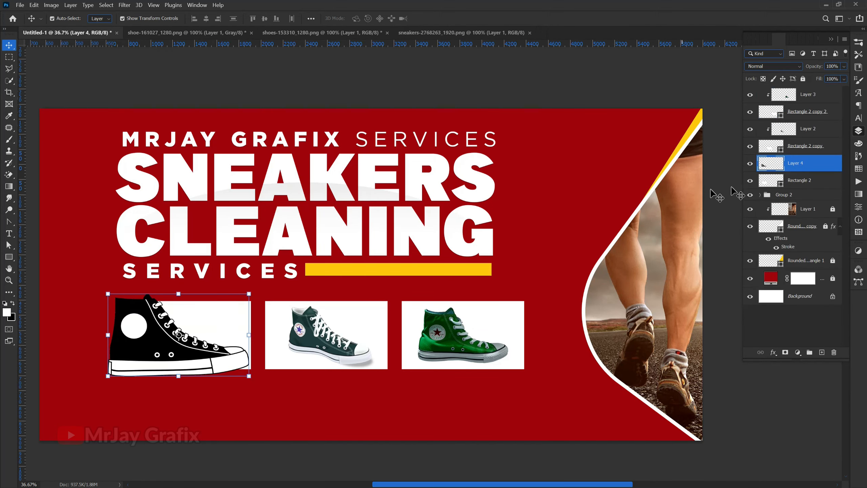
pyautogui.rightClick(823, 164)
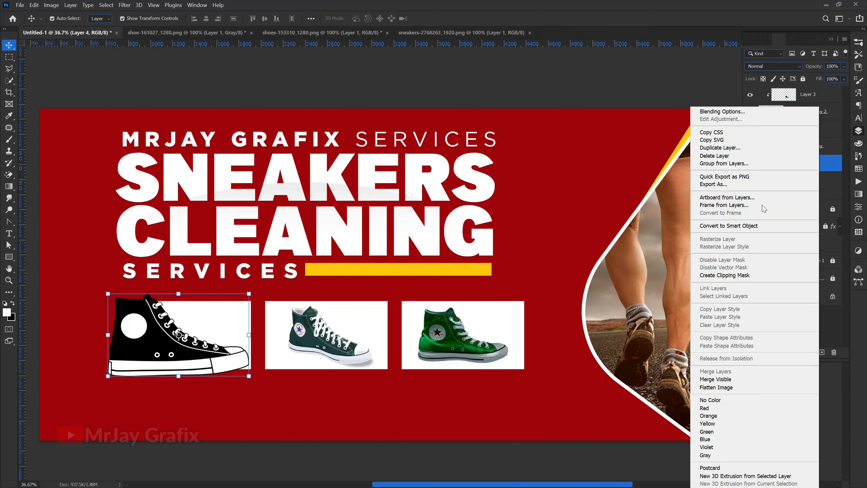
pyautogui.click(717, 276)
# Step: Scale the black-and-white sneaker to about 68% and shift it left inside its box
pyautogui.moveTo(106, 336); pyautogui.dragTo(151, 354)
pyautogui.moveTo(212, 424); pyautogui.dragTo(212, 423)
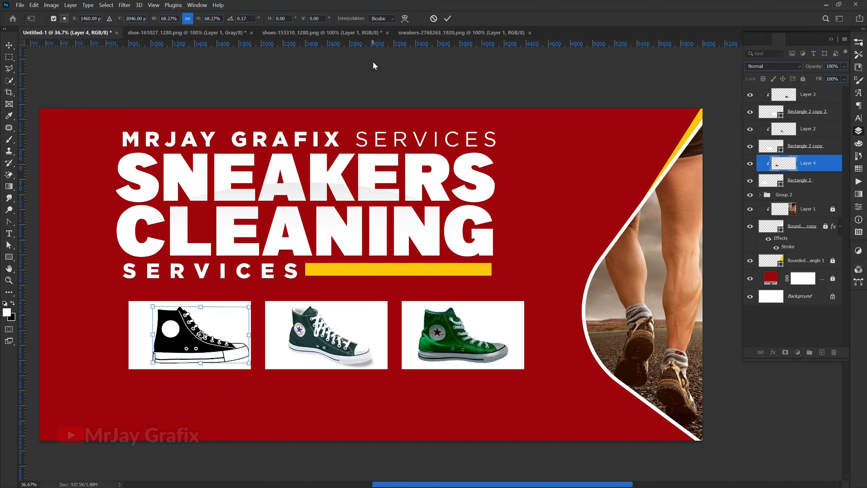
pyautogui.press('Return')
pyautogui.moveTo(199, 350); pyautogui.dragTo(189, 350)
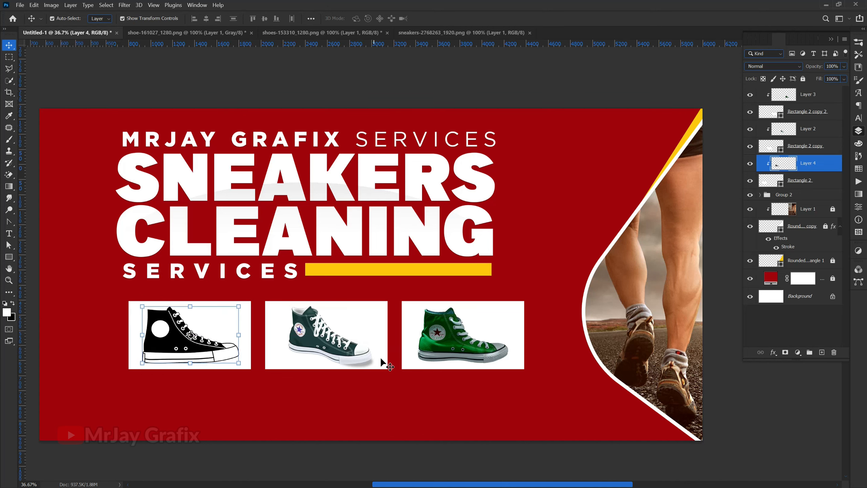
pyautogui.click(458, 347)
pyautogui.click(314, 411)
pyautogui.scroll(-2, 426, 363)
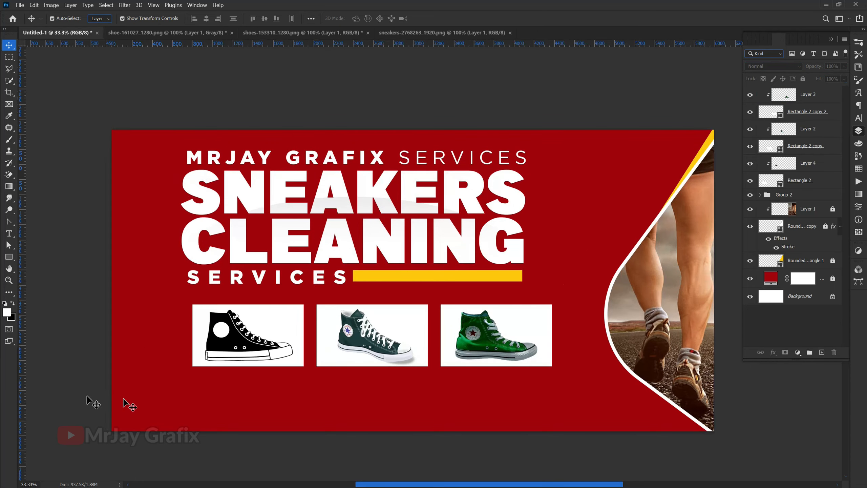
# Step: Draw a long white bar below the shoe boxes and narrow it from the right to about 2068 × 187 px
pyautogui.scroll(1, 127, 393)
pyautogui.click(387, 265)
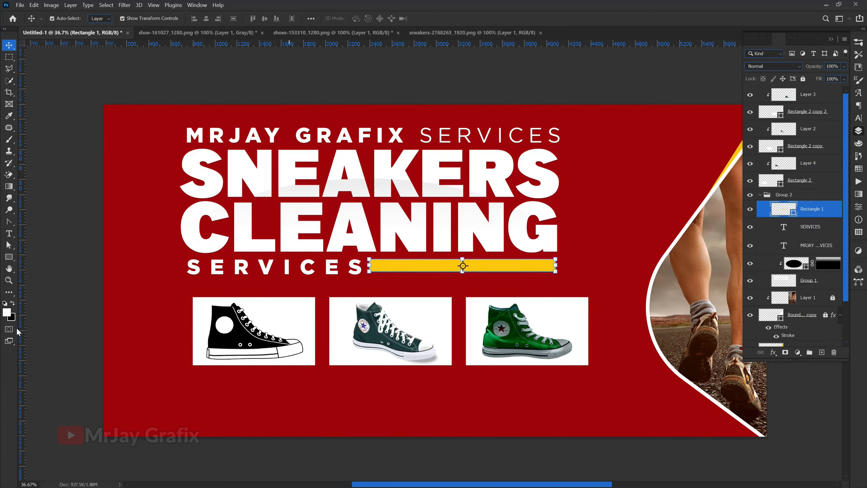
pyautogui.click(40, 346)
pyautogui.click(9, 257)
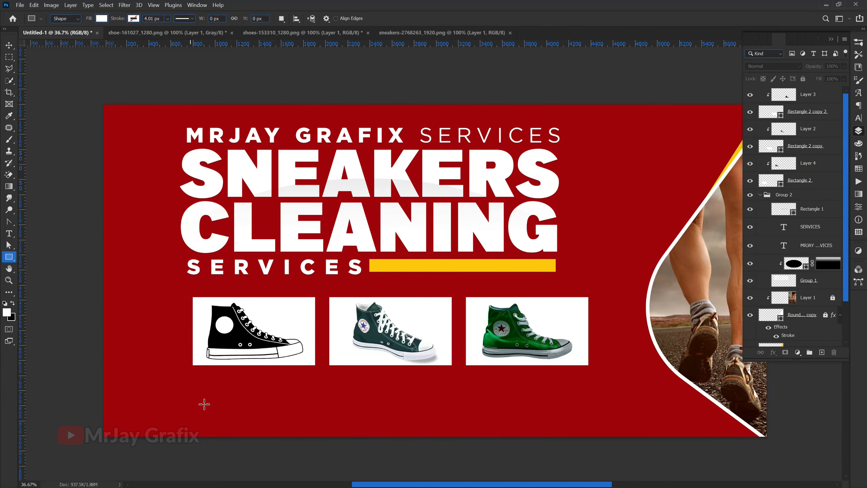
pyautogui.moveTo(196, 380)
pyautogui.mouseDown()
pyautogui.moveTo(368, 404)
pyautogui.moveTo(443, 395)
pyautogui.mouseUp()
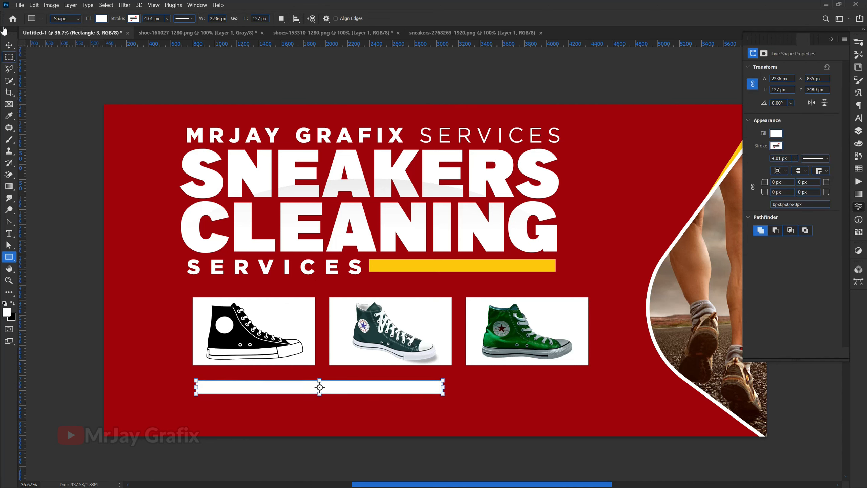
pyautogui.click(9, 48)
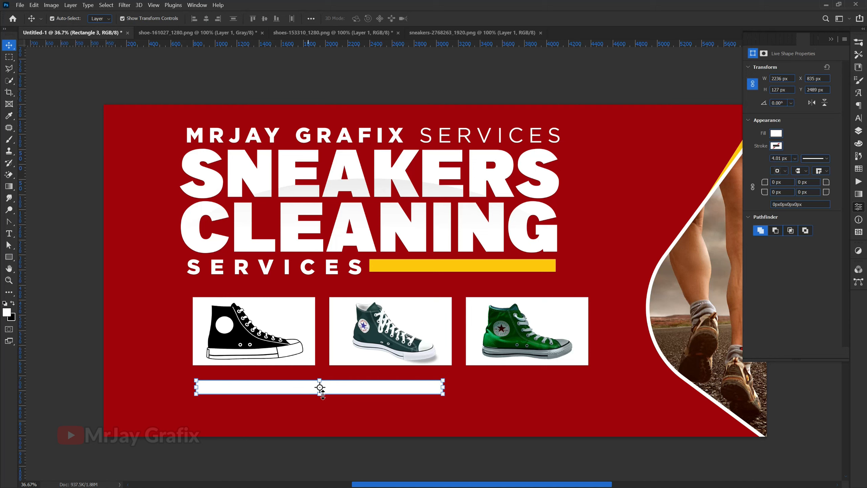
pyautogui.moveTo(322, 393); pyautogui.dragTo(320, 401)
pyautogui.moveTo(446, 391); pyautogui.dragTo(419, 392)
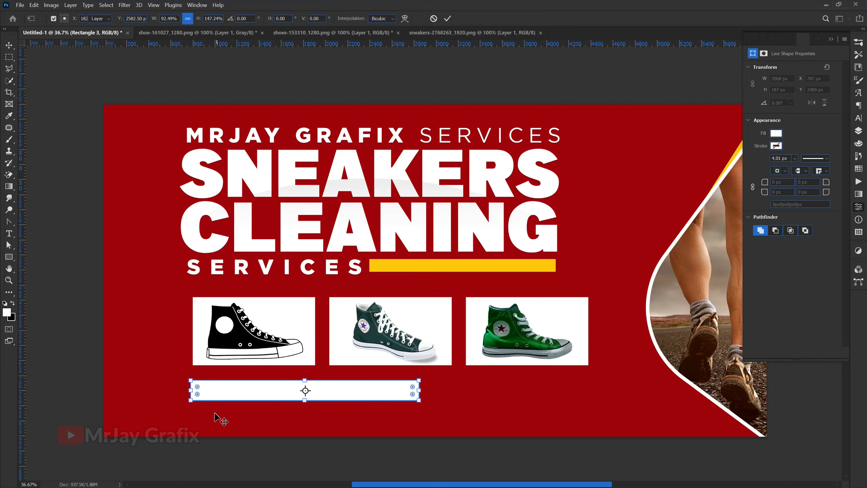
pyautogui.press('Return')
# Step: Duplicate the black shoe, move the copy up, and place its layer just above the red background
pyautogui.click(221, 340)
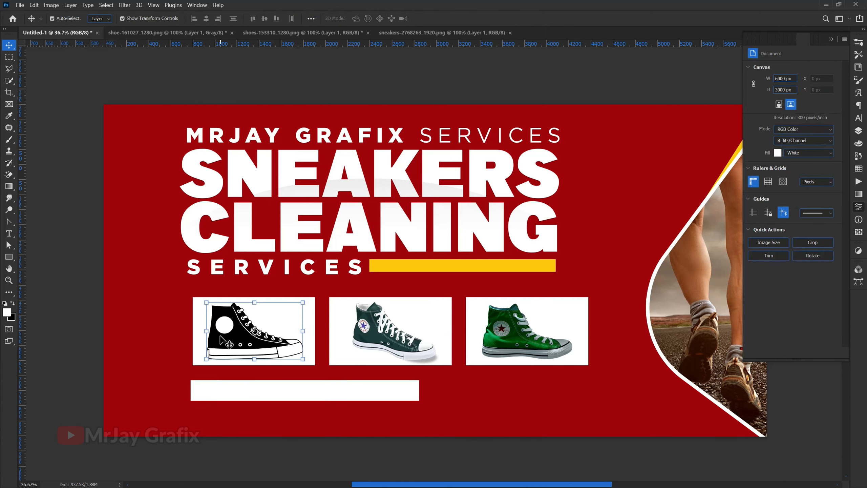
pyautogui.hotkey('ctrl', 'j')
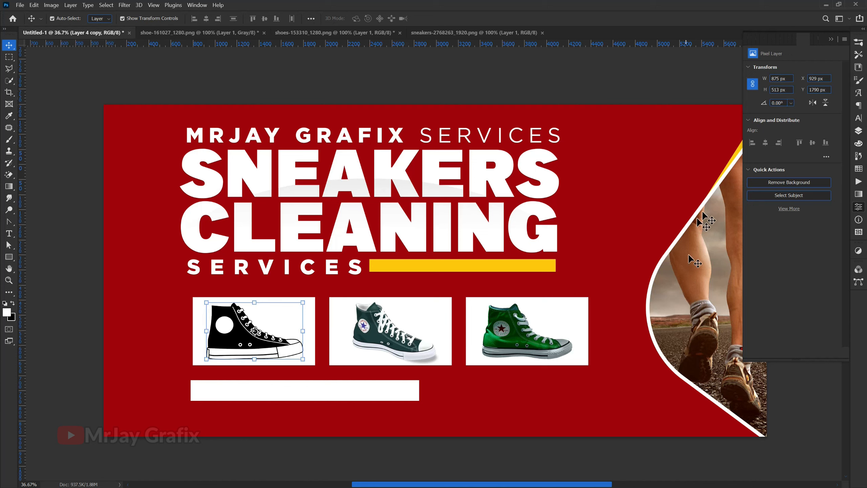
pyautogui.click(858, 131)
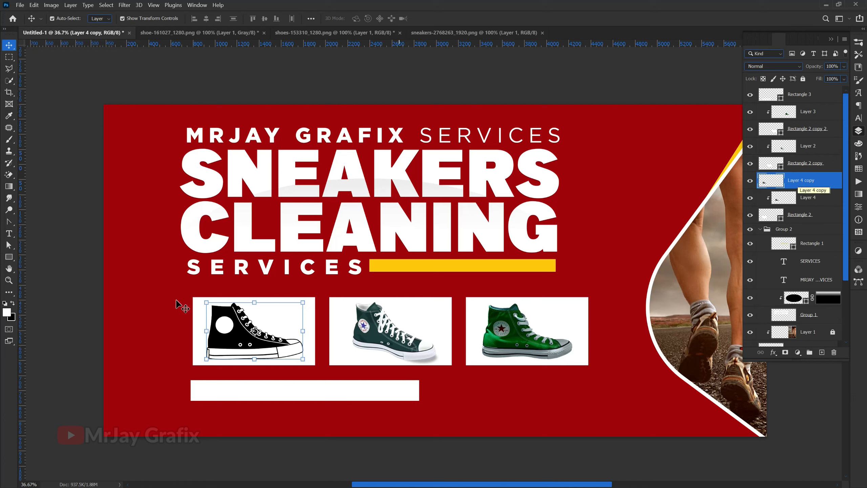
pyautogui.click(256, 300)
pyautogui.moveTo(228, 325); pyautogui.dragTo(174, 268)
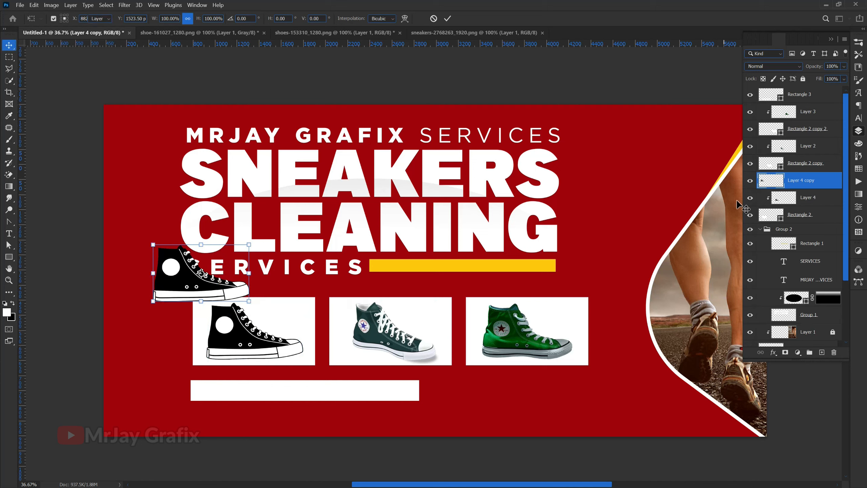
pyautogui.press('Return')
pyautogui.moveTo(803, 181); pyautogui.dragTo(792, 311)
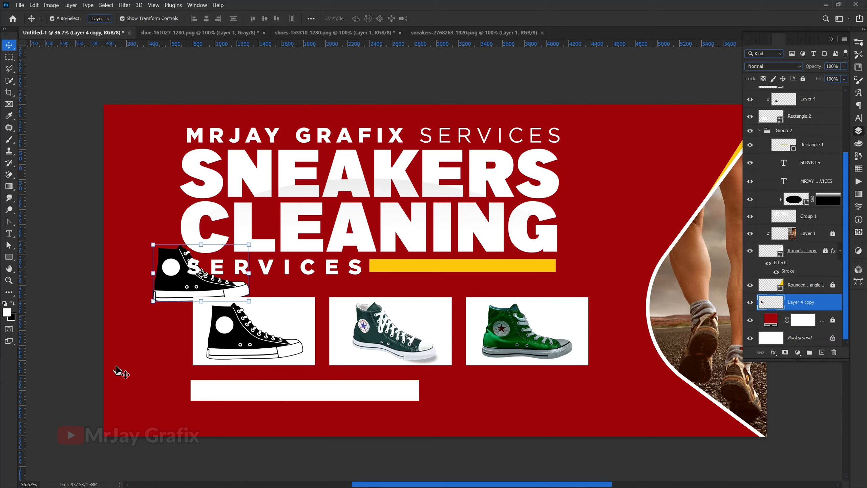
# Step: Enlarge the shoe copy to about 414% across the title and shift it down and right
pyautogui.moveTo(249, 245); pyautogui.dragTo(619, 207)
pyautogui.moveTo(286, 263); pyautogui.dragTo(300, 338)
pyautogui.press('Return')
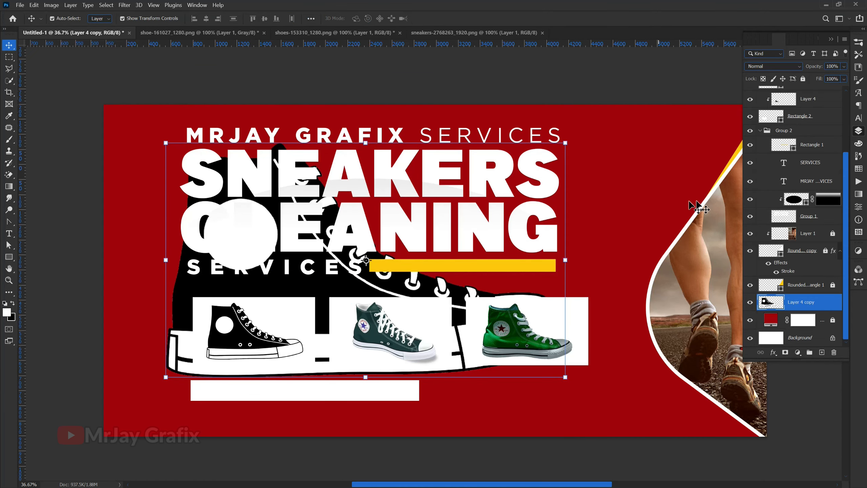
pyautogui.click(778, 67)
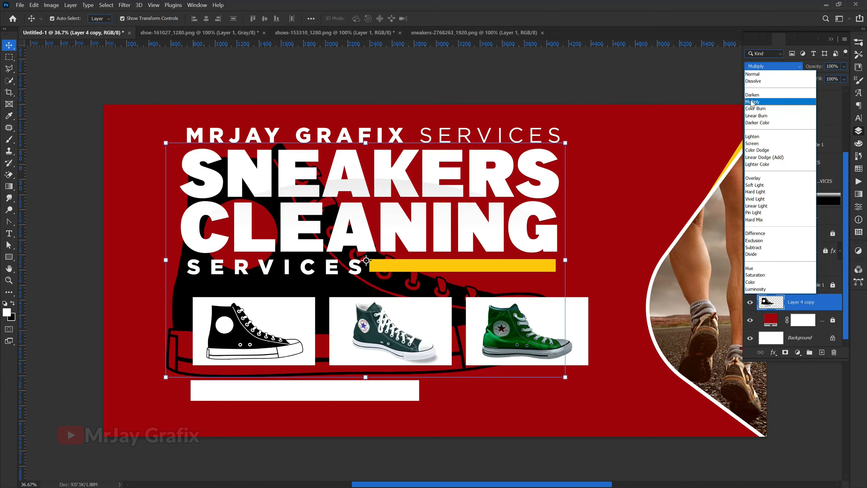
# Step: Set the big shoe copy to Soft Light blending and move it lower on the banner
pyautogui.click(756, 185)
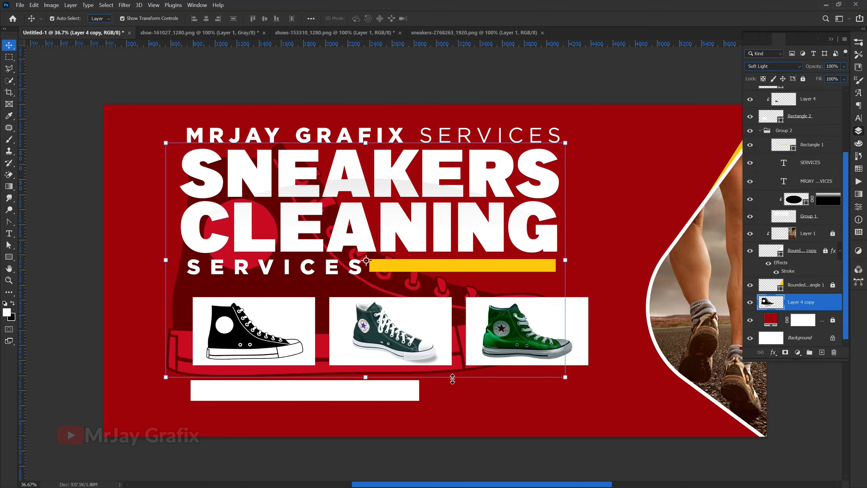
pyautogui.moveTo(407, 365); pyautogui.dragTo(356, 400)
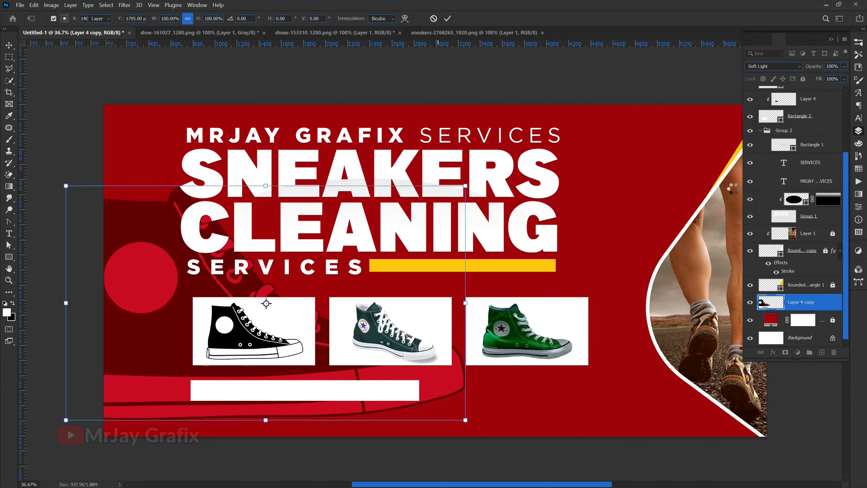
pyautogui.press('Return')
# Step: Lower the shoe layer's fill to 41% and lock the layer completely
pyautogui.moveTo(821, 82); pyautogui.dragTo(782, 89)
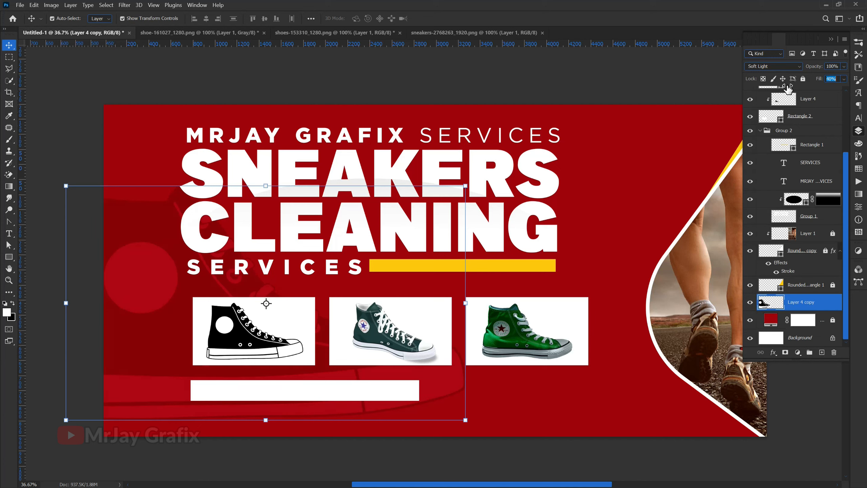
pyautogui.press('Return')
pyautogui.click(804, 80)
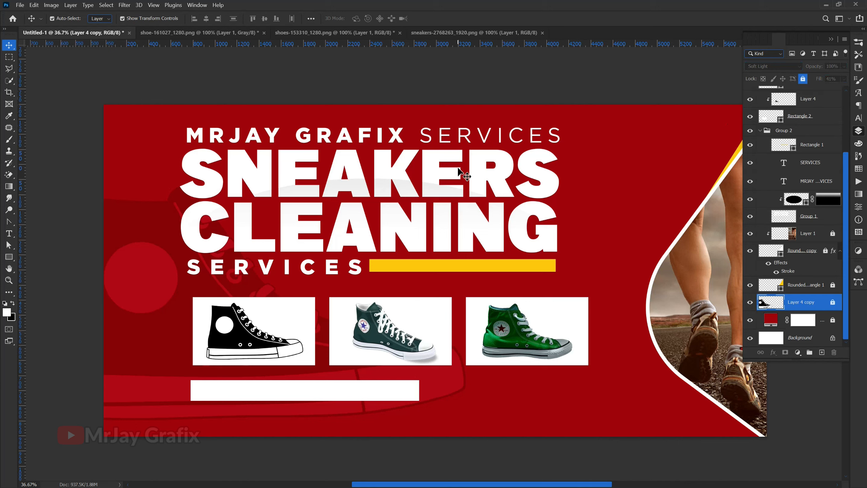
pyautogui.click(448, 161)
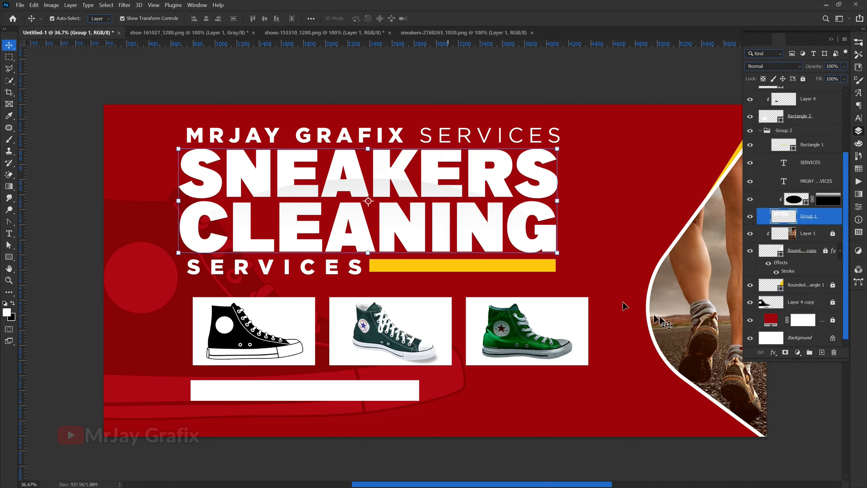
# Step: Add a reset drop shadow to Group 1 with 30% opacity, 0 distance, spread 6 and size 17
pyautogui.click(774, 353)
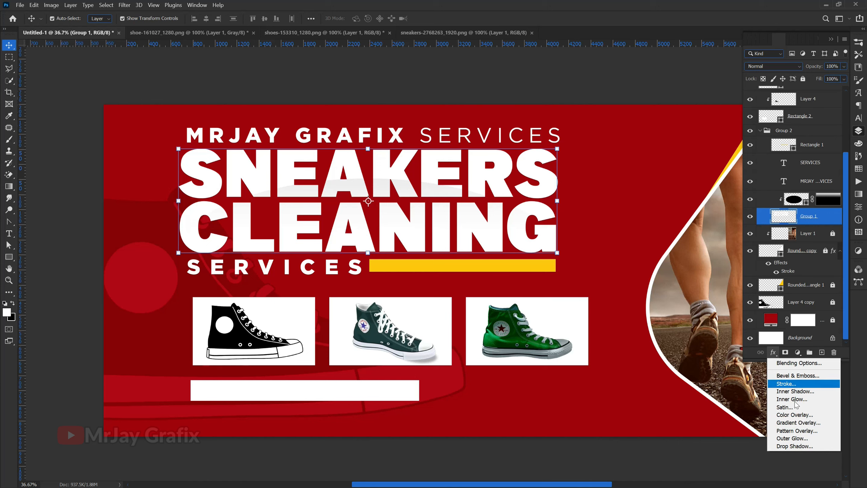
pyautogui.click(785, 448)
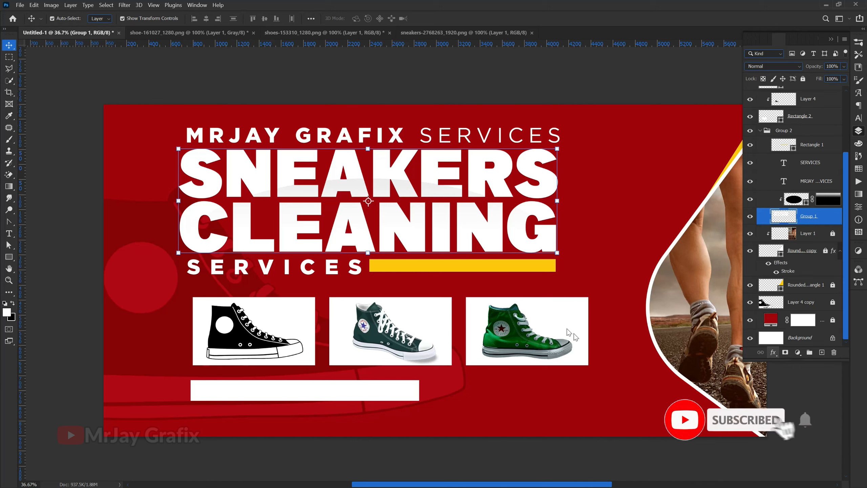
pyautogui.moveTo(314, 92); pyautogui.dragTo(601, 213)
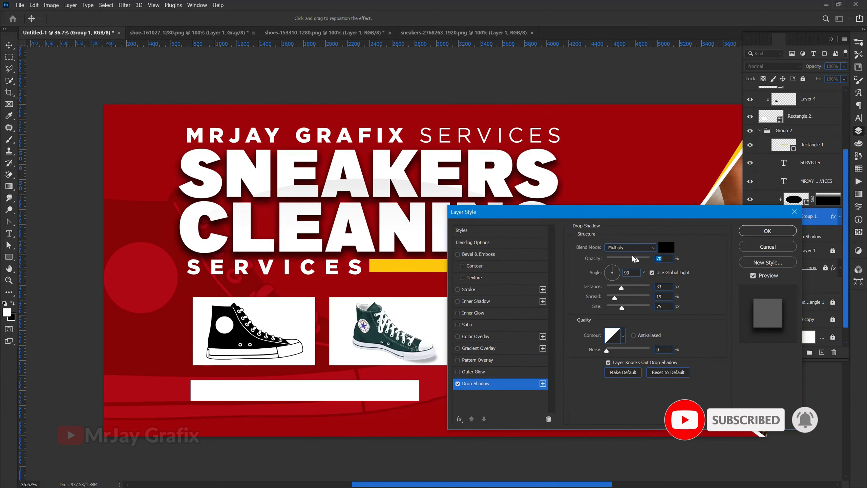
pyautogui.click(658, 373)
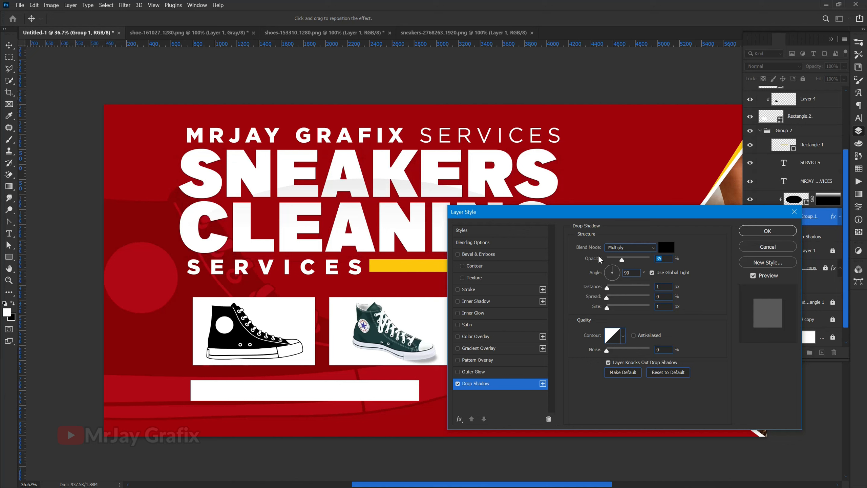
pyautogui.moveTo(596, 262); pyautogui.dragTo(614, 262)
pyautogui.moveTo(598, 312)
pyautogui.mouseDown()
pyautogui.moveTo(618, 309)
pyautogui.moveTo(607, 314)
pyautogui.mouseUp()
pyautogui.moveTo(591, 287); pyautogui.dragTo(587, 289)
pyautogui.moveTo(596, 297); pyautogui.dragTo(592, 302)
pyautogui.moveTo(589, 264); pyautogui.dragTo(570, 269)
pyautogui.click(787, 234)
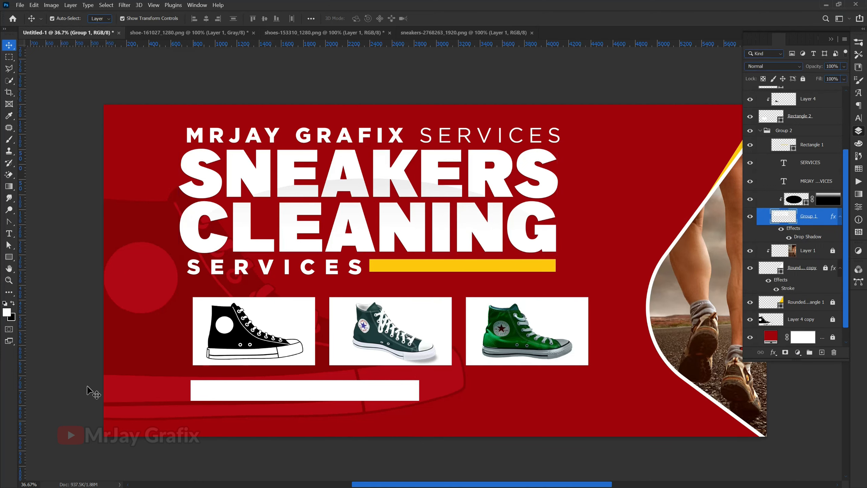
pyautogui.click(87, 387)
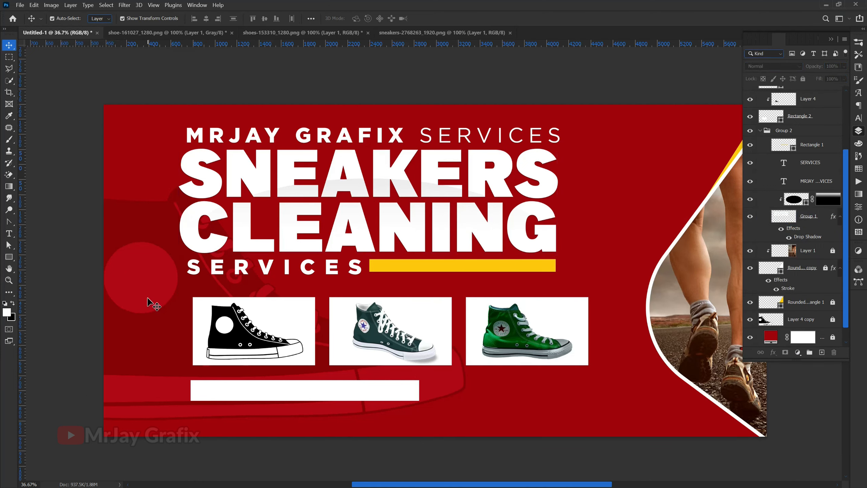
# Step: Select Rectangle 3, the white bar under the shoes, and nudge it slightly upward
pyautogui.click(248, 398)
pyautogui.moveTo(381, 395); pyautogui.dragTo(467, 385)
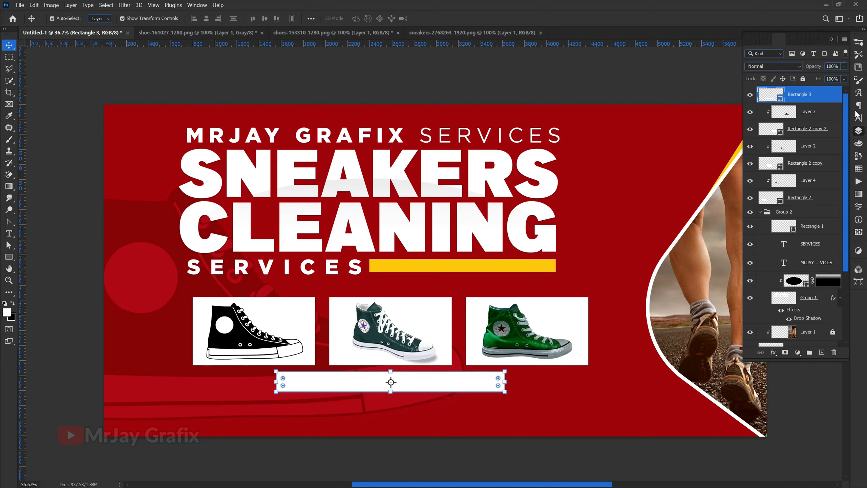
pyautogui.click(859, 208)
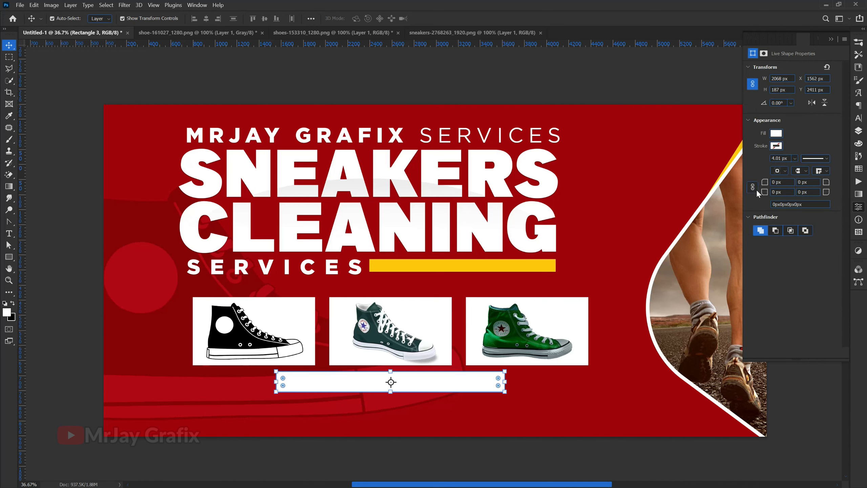
# Step: Round the bar's corners to 93.5 px and fill it with yellow from the swatches
pyautogui.moveTo(809, 185); pyautogui.dragTo(795, 193)
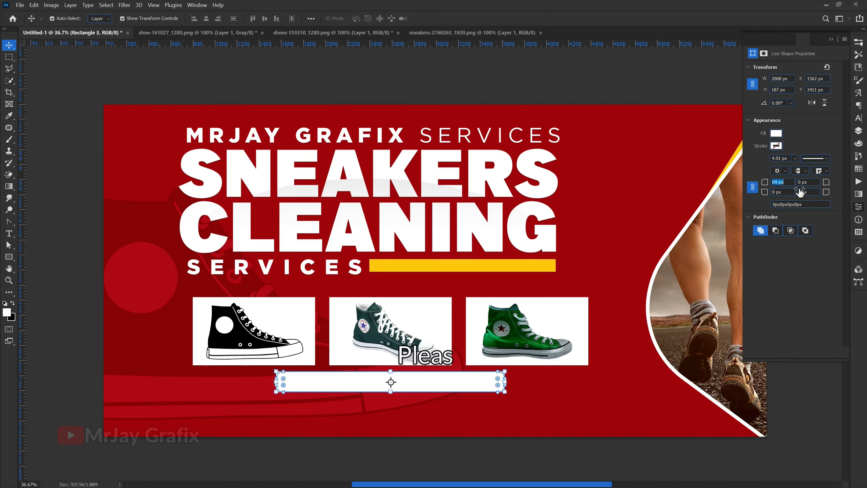
pyautogui.click(310, 466)
pyautogui.click(336, 393)
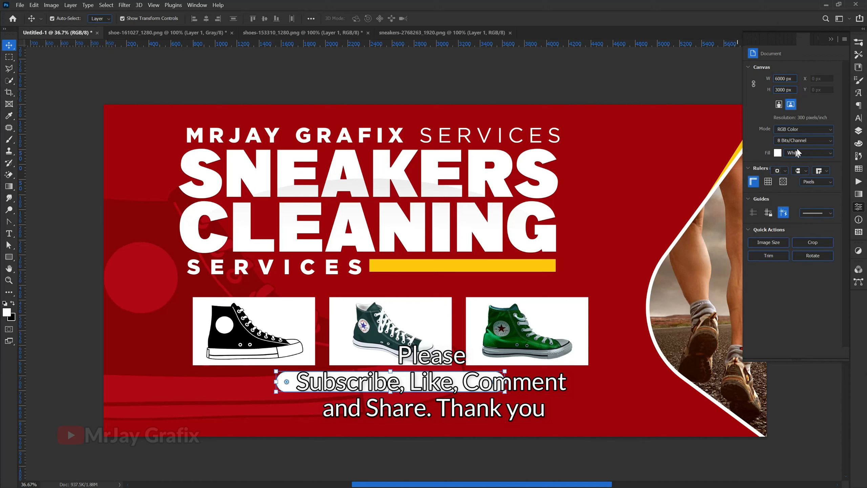
pyautogui.click(776, 134)
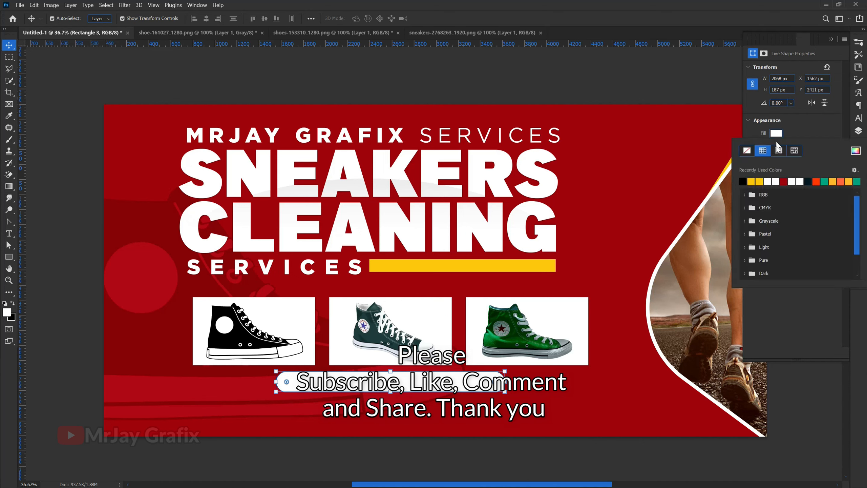
pyautogui.click(750, 183)
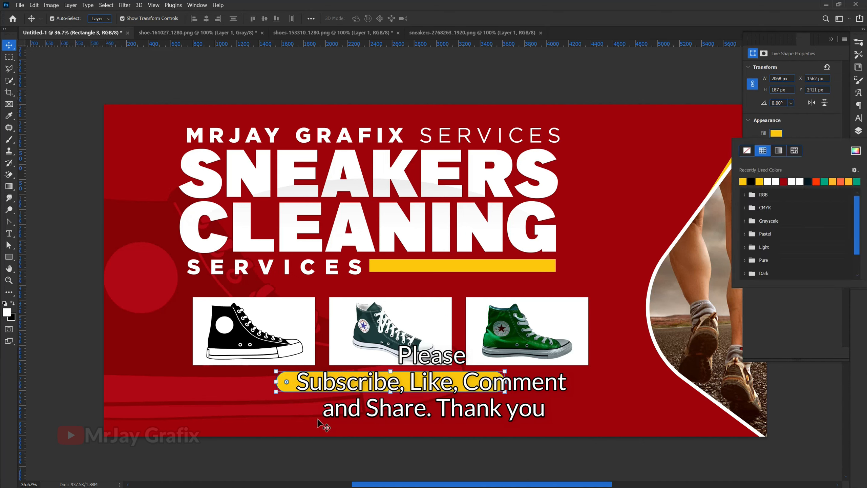
pyautogui.click(312, 441)
pyautogui.scroll(2, 322, 384)
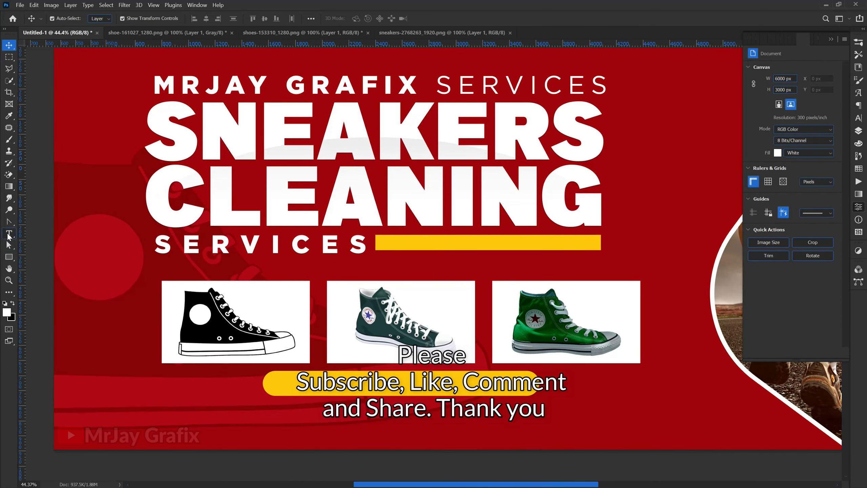
pyautogui.click(8, 234)
# Step: Add a text line on the yellow pill in the banner's sampled red reading 'contact us for enguiries'
pyautogui.click(292, 383)
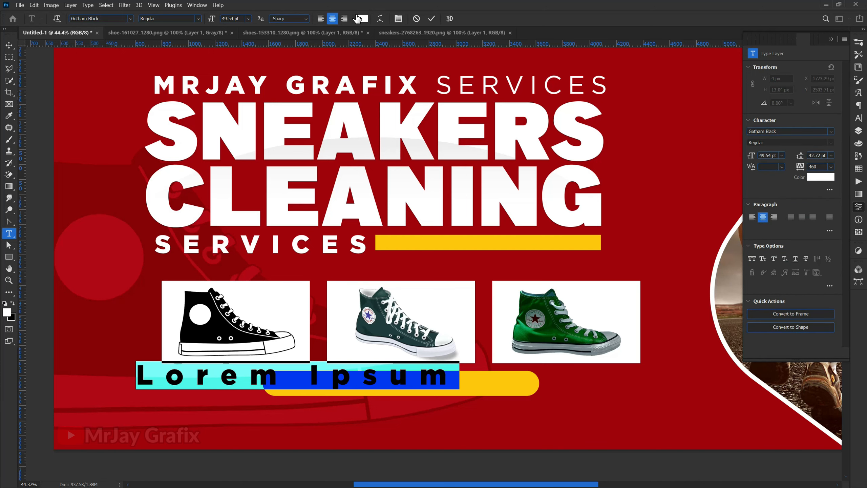
pyautogui.click(357, 18)
pyautogui.click(397, 227)
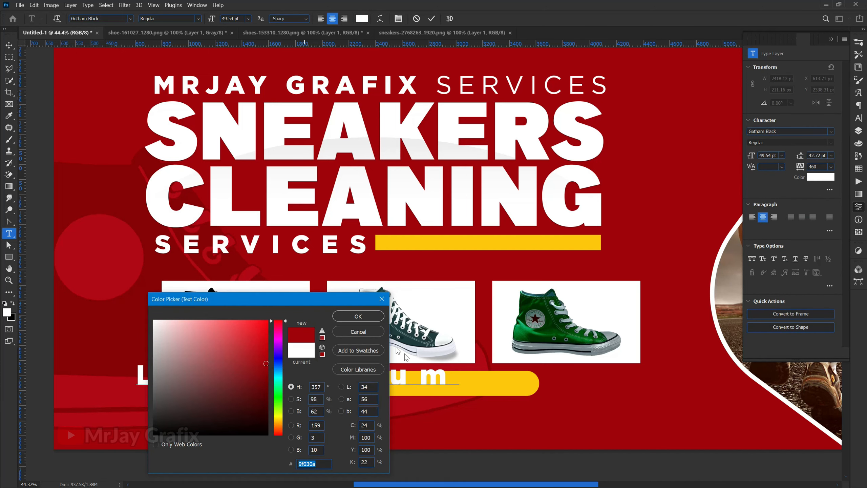
pyautogui.click(358, 316)
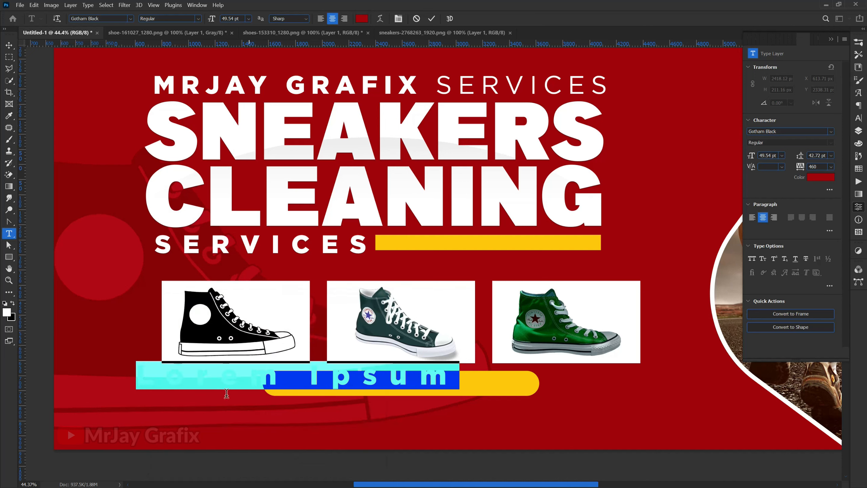
pyautogui.moveTo(242, 422); pyautogui.dragTo(322, 439)
pyautogui.write('c')
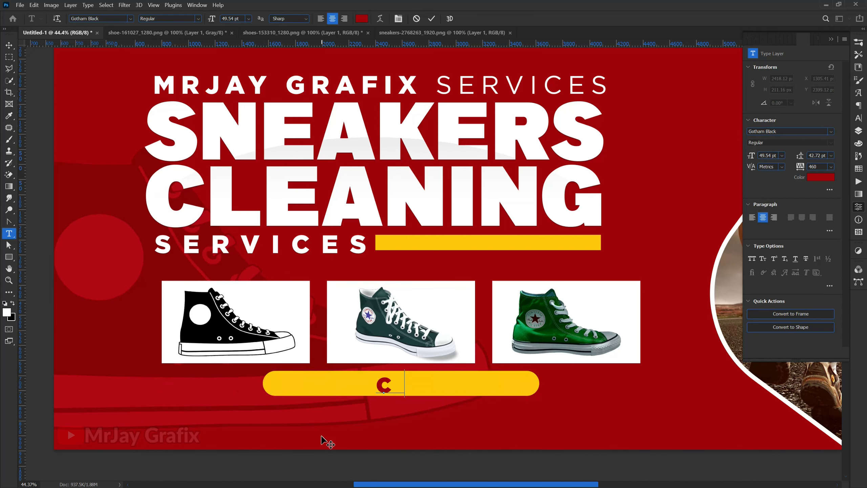
pyautogui.write('ontac')
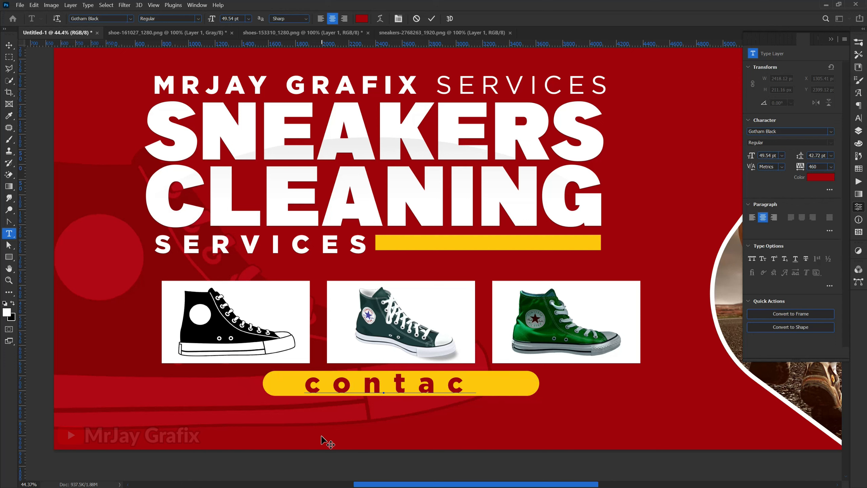
pyautogui.write('t us fo')
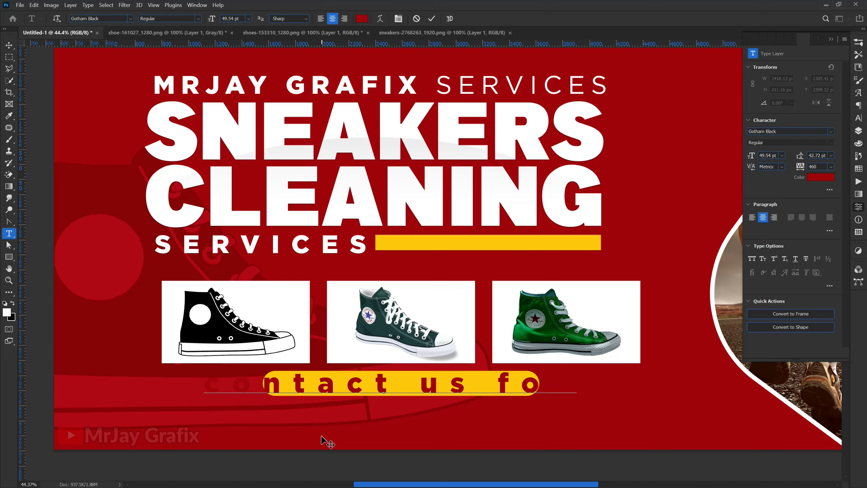
pyautogui.press('BackSpace')
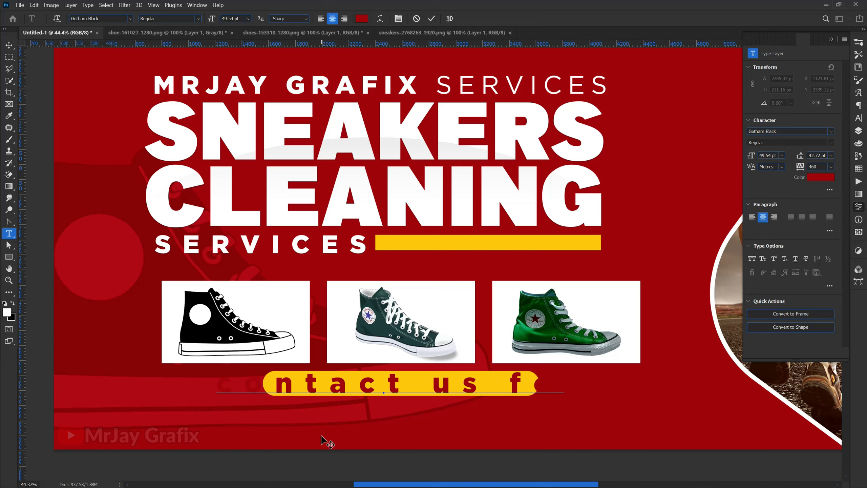
pyautogui.write('or')
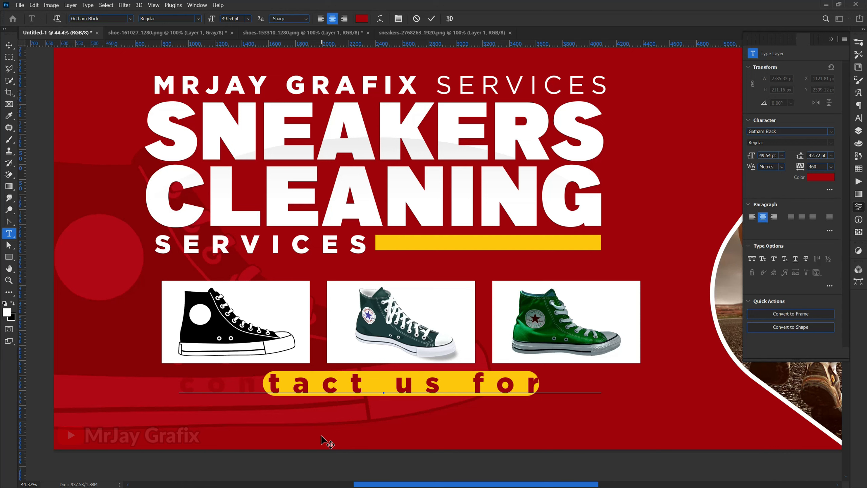
pyautogui.write(' u')
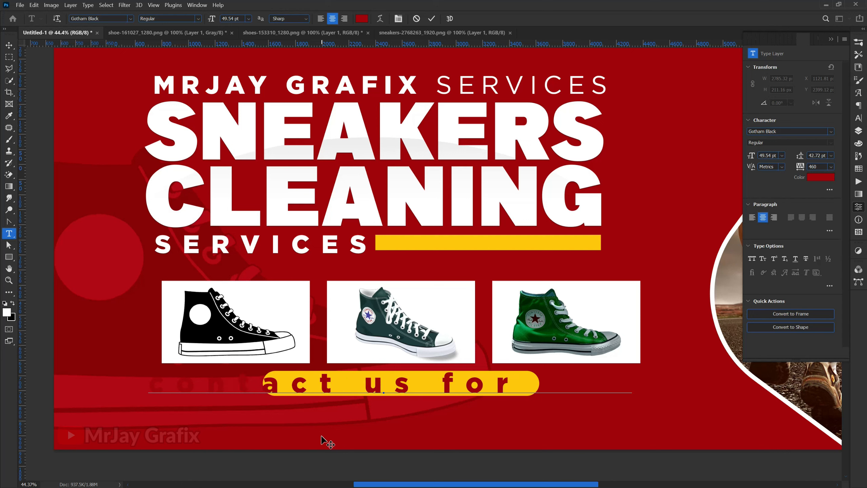
pyautogui.write('uip')
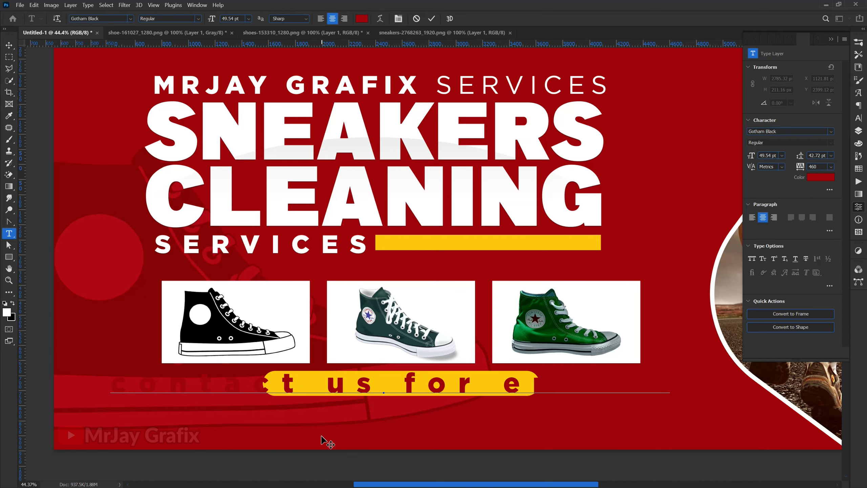
pyautogui.write('ies')
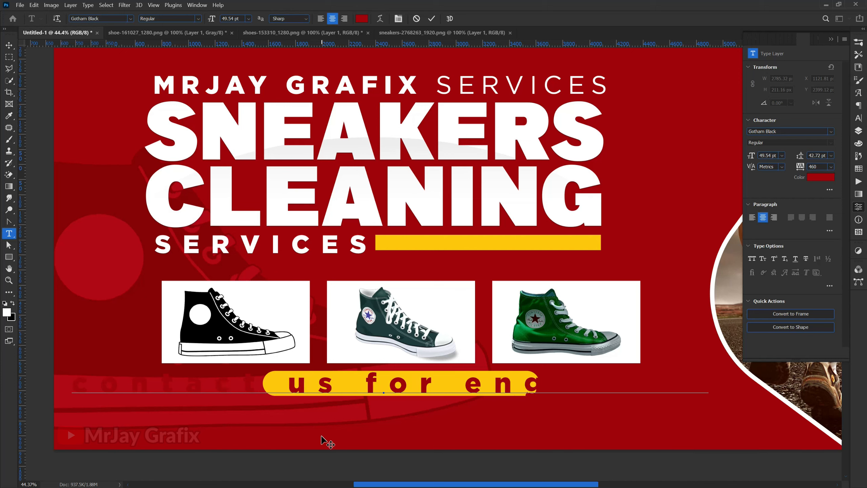
# Step: Reset the contact line's letter spacing to 0 and set it in all capitals
pyautogui.hotkey('ctrl', 'a')
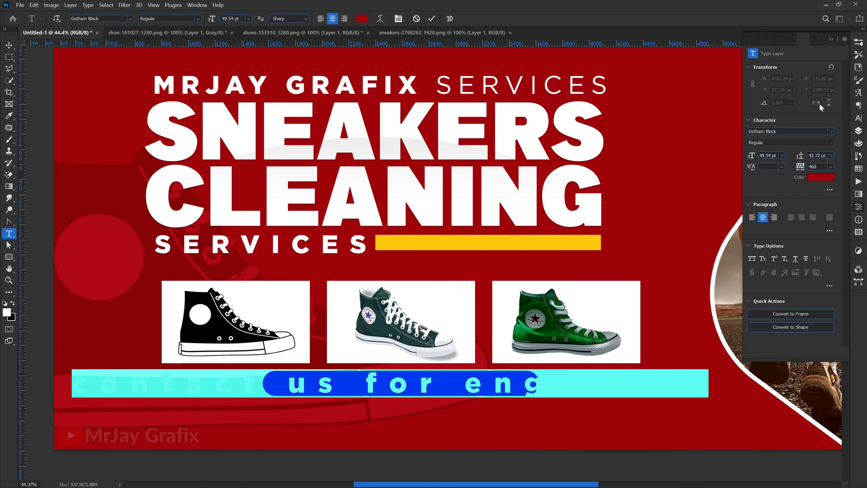
pyautogui.click(858, 119)
pyautogui.click(844, 76)
pyautogui.click(822, 131)
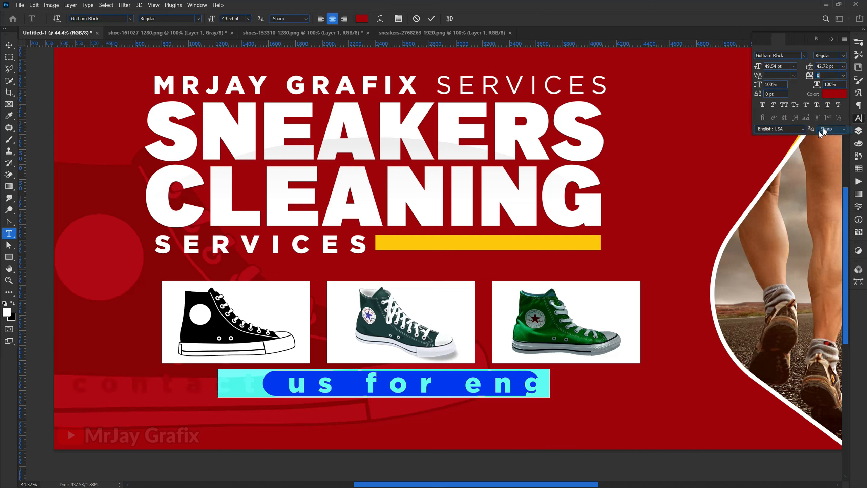
pyautogui.click(785, 105)
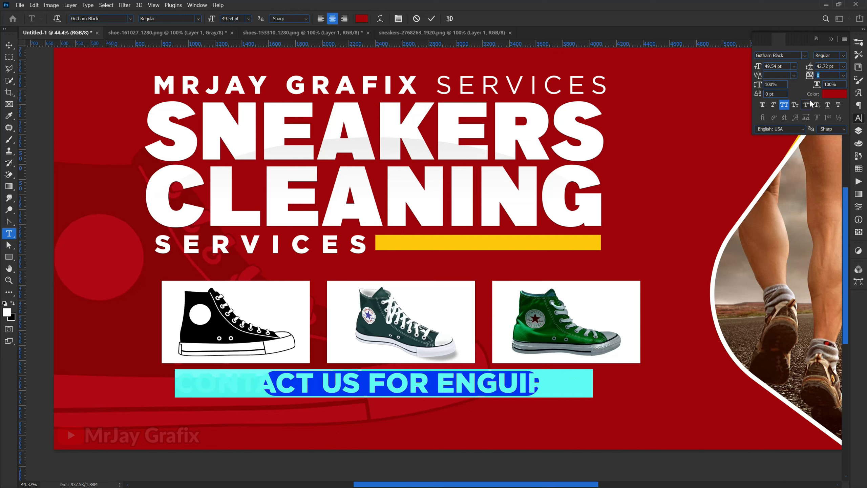
pyautogui.click(432, 18)
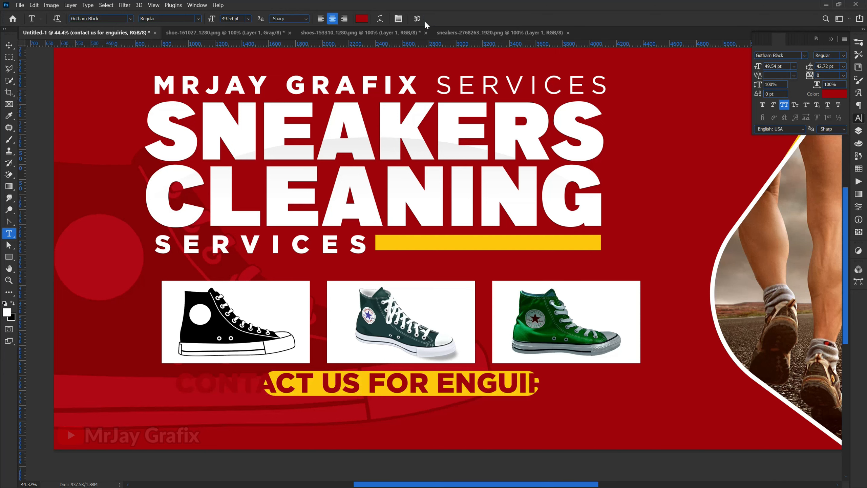
# Step: Scale the contact text with Free Transform until it fills and centres on the yellow pill
pyautogui.click(9, 46)
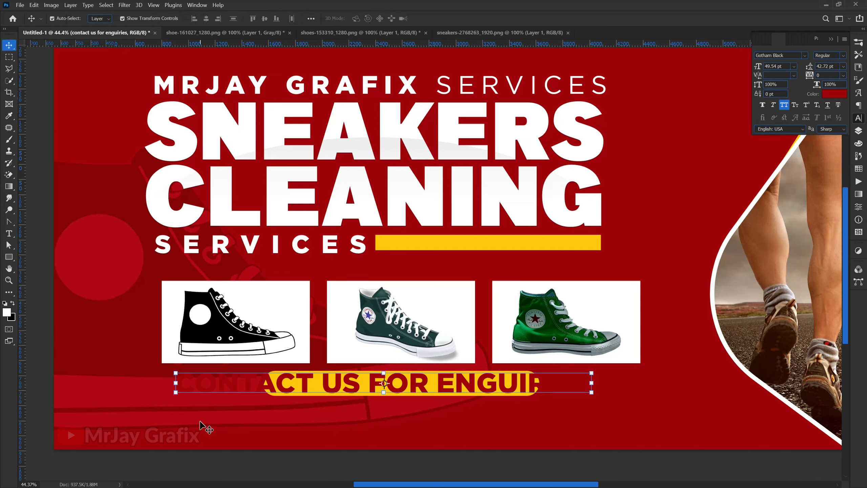
pyautogui.moveTo(174, 384); pyautogui.dragTo(330, 388)
pyautogui.press('Return')
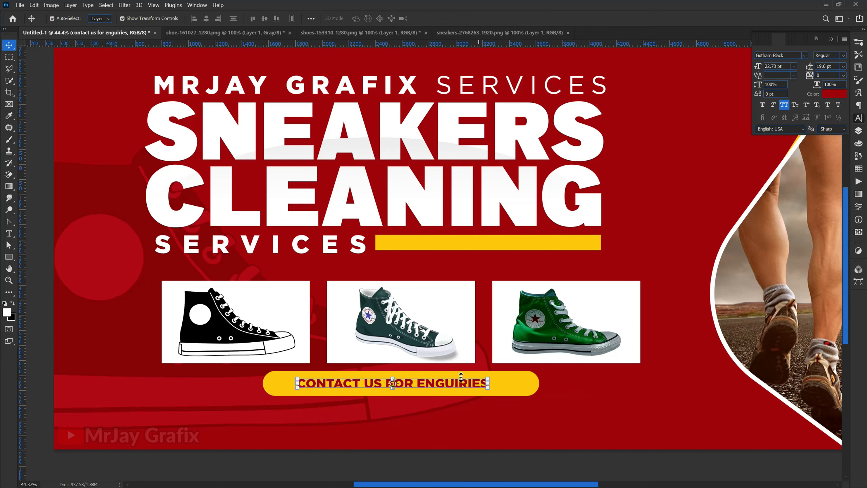
pyautogui.moveTo(488, 385); pyautogui.dragTo(529, 385)
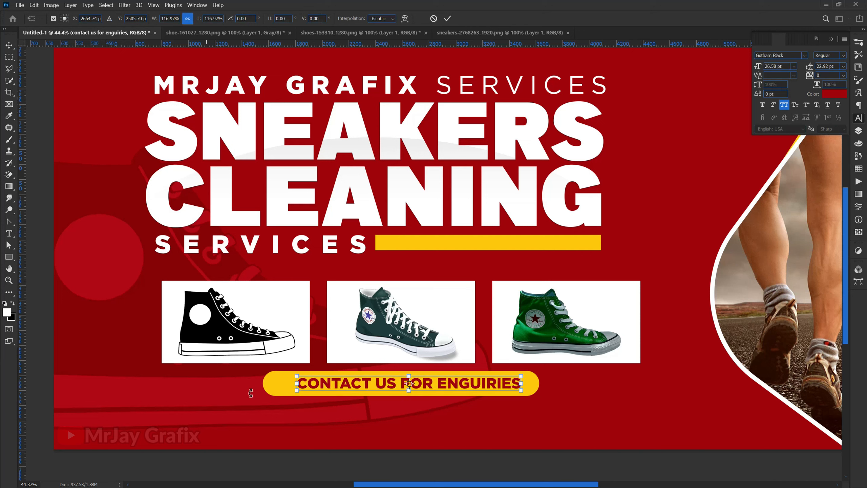
pyautogui.moveTo(297, 385); pyautogui.dragTo(281, 388)
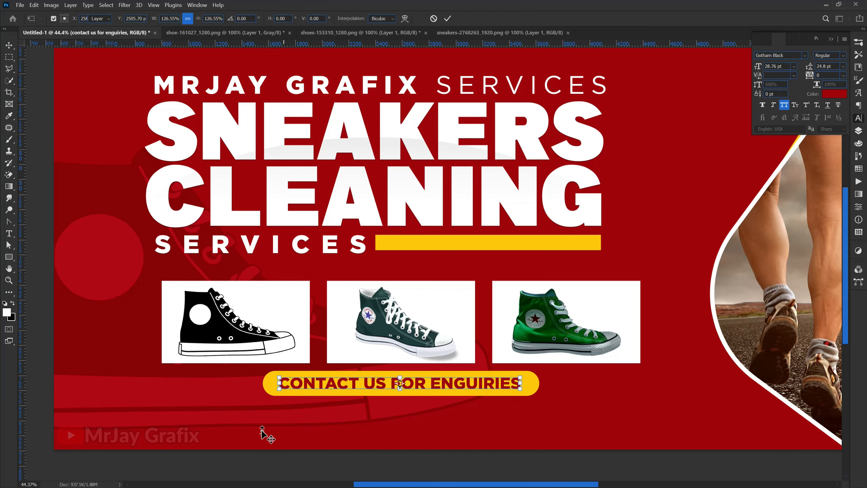
pyautogui.press('Return')
pyautogui.scroll(-1, 239, 423)
pyautogui.scroll(1, 249, 427)
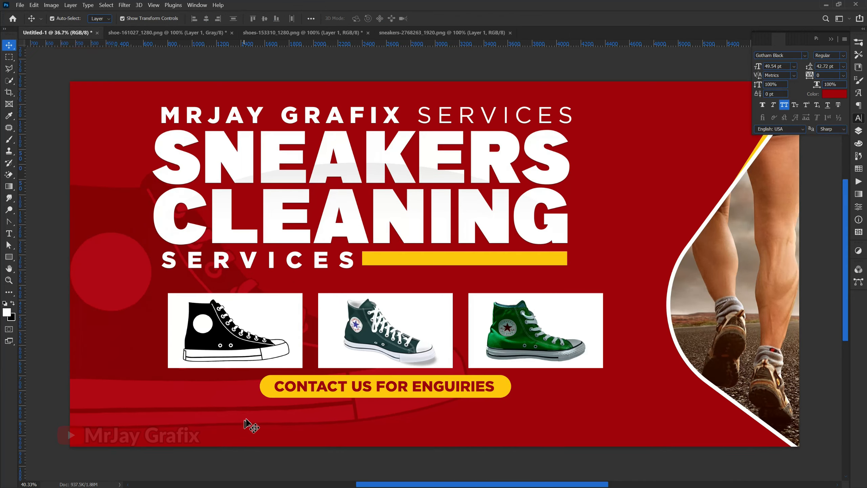
# Step: Alt-drag a copy of the SERVICES text below the pill and retype it with the two phone numbers
pyautogui.click(232, 269)
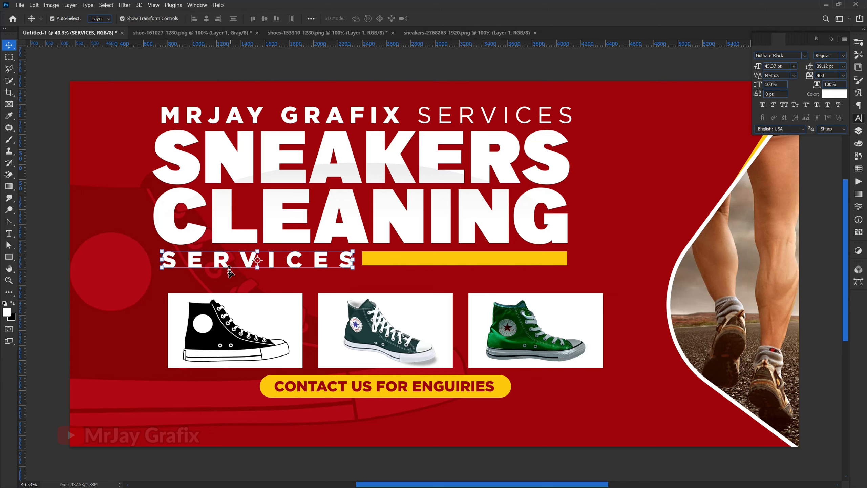
pyautogui.moveTo(227, 272); pyautogui.dragTo(361, 426)
pyautogui.doubleClick(361, 421)
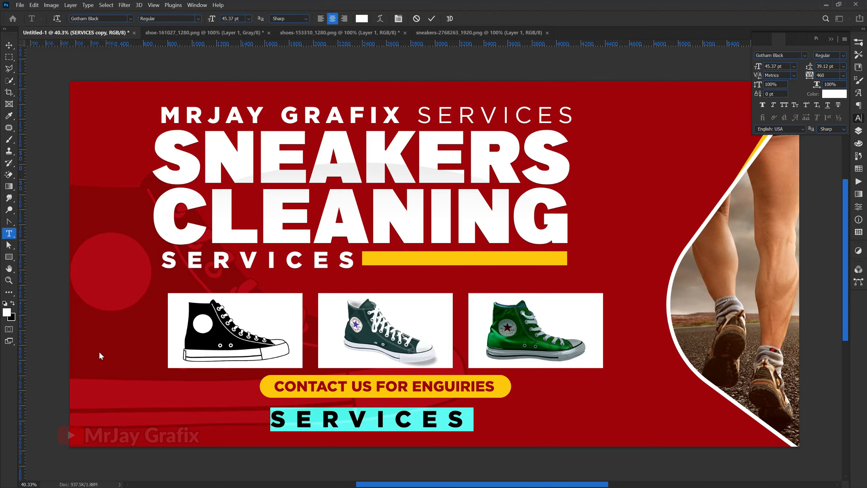
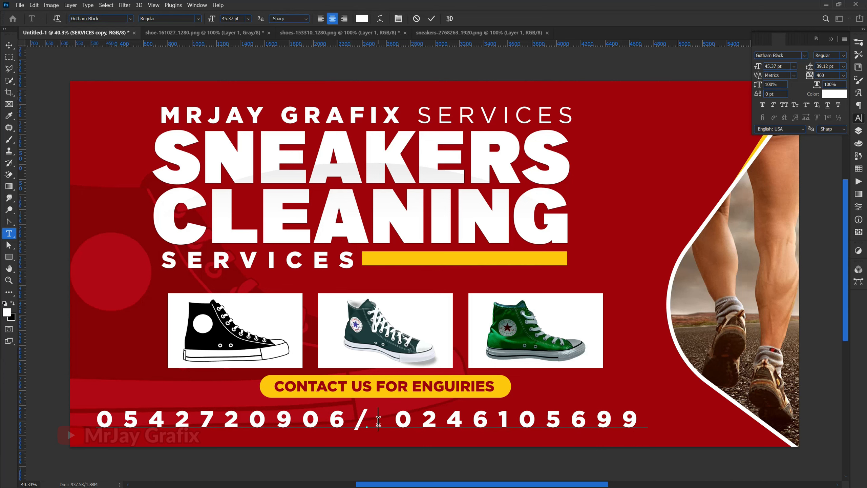
pyautogui.write('/')
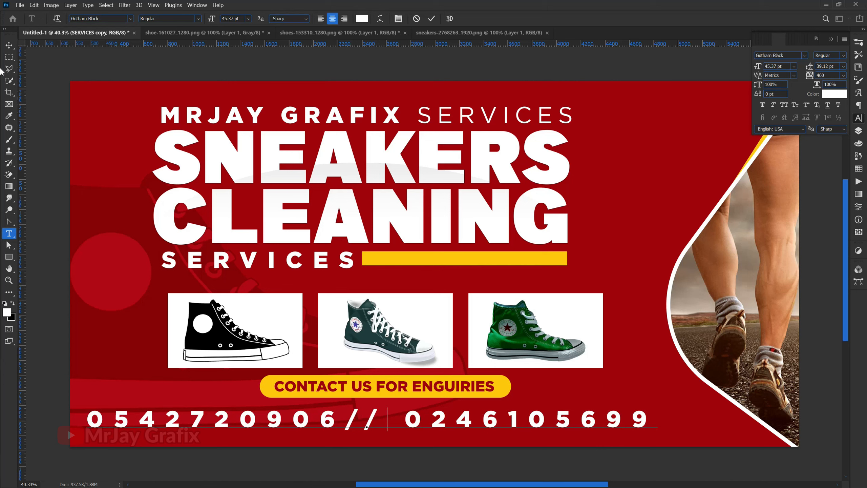
# Step: Tighten the phone-number line's tracking to 260, scale it up and centre it under the pill
pyautogui.click(9, 47)
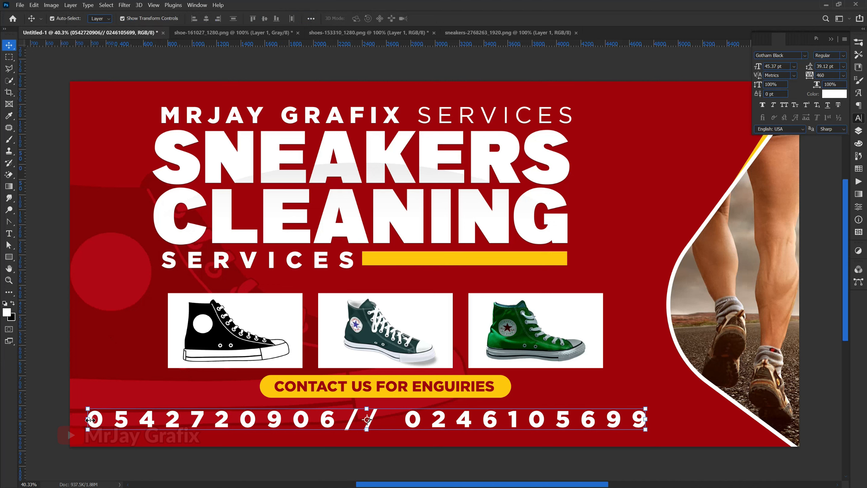
pyautogui.hotkey('ctrl', 't')
pyautogui.moveTo(89, 419); pyautogui.dragTo(233, 425)
pyautogui.press('Return')
pyautogui.moveTo(279, 425); pyautogui.dragTo(263, 423)
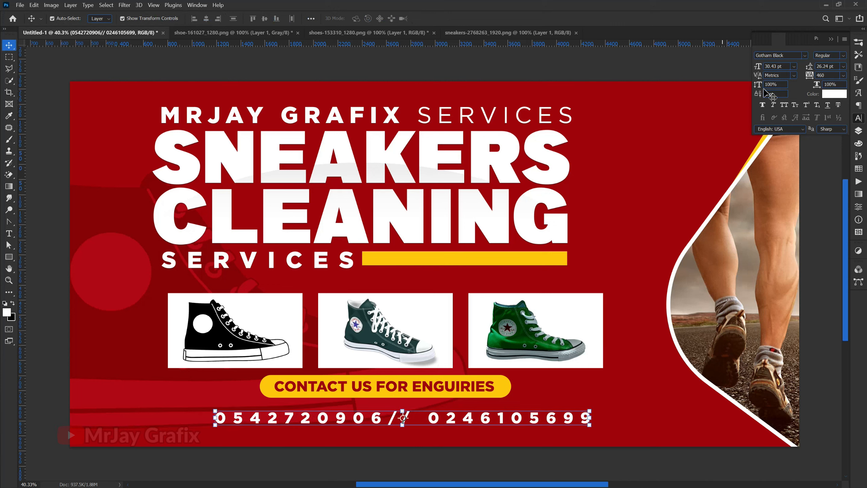
pyautogui.moveTo(808, 78); pyautogui.dragTo(802, 77)
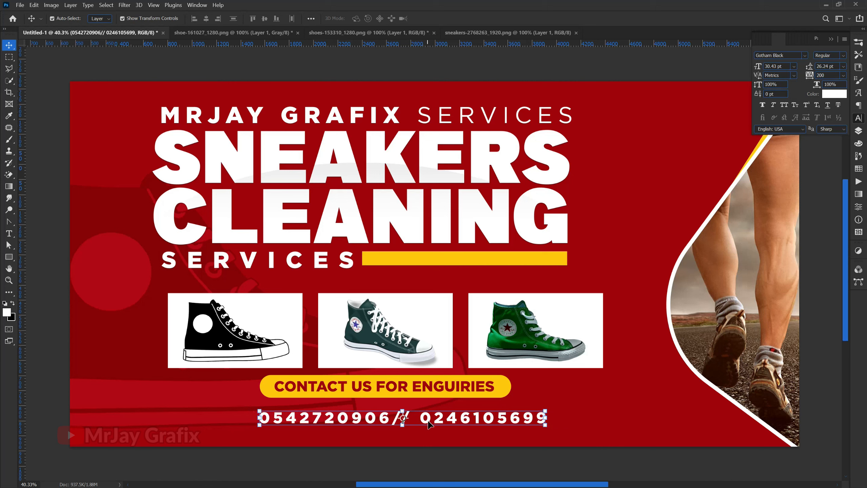
pyautogui.moveTo(403, 427); pyautogui.dragTo(399, 438)
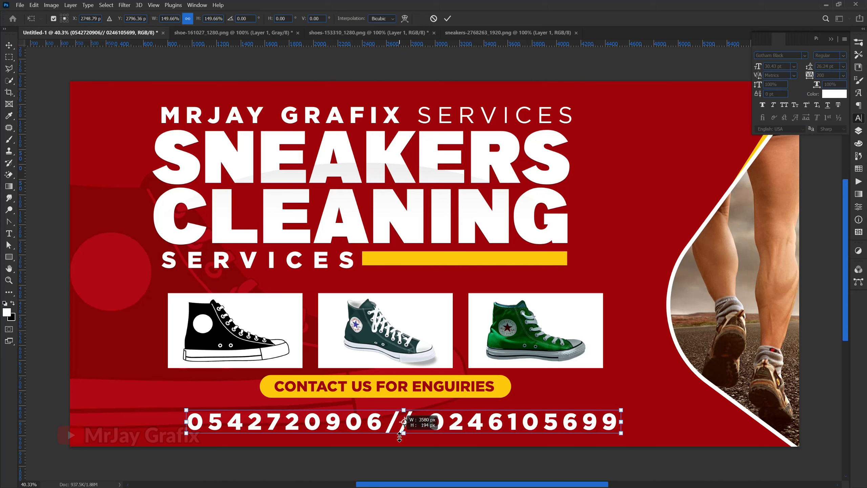
pyautogui.press('Return')
pyautogui.click(270, 441)
# Step: Move the yellow pill and its contact text down slightly, closer to the phone numbers
pyautogui.moveTo(248, 383); pyautogui.dragTo(292, 390)
pyautogui.click(148, 424)
pyautogui.moveTo(137, 326); pyautogui.dragTo(152, 326)
pyautogui.click(186, 375)
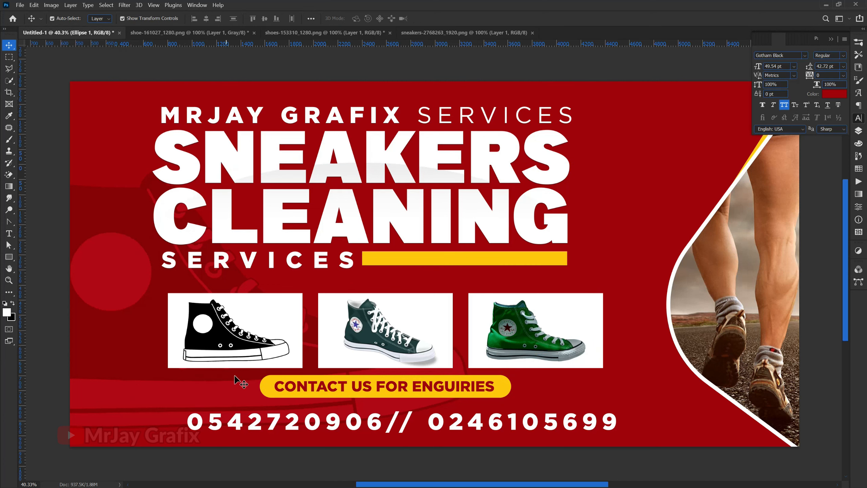
pyautogui.moveTo(235, 378); pyautogui.dragTo(310, 393)
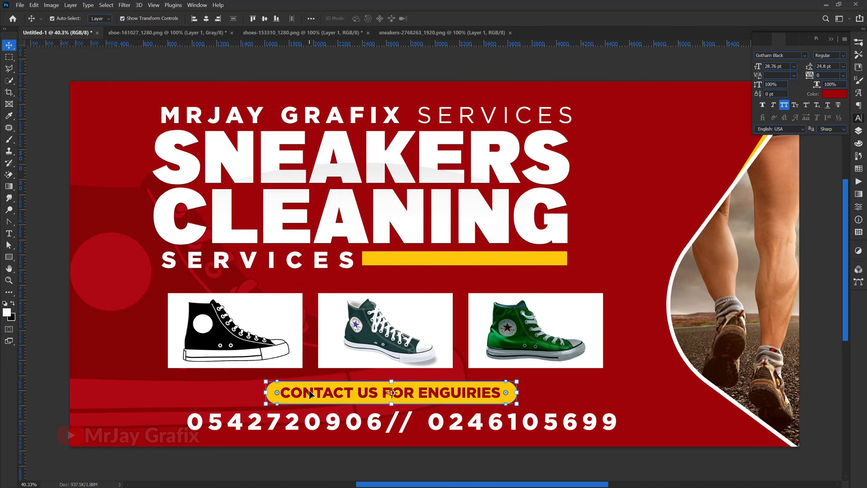
pyautogui.scroll(-1, 260, 294)
pyautogui.click(66, 337)
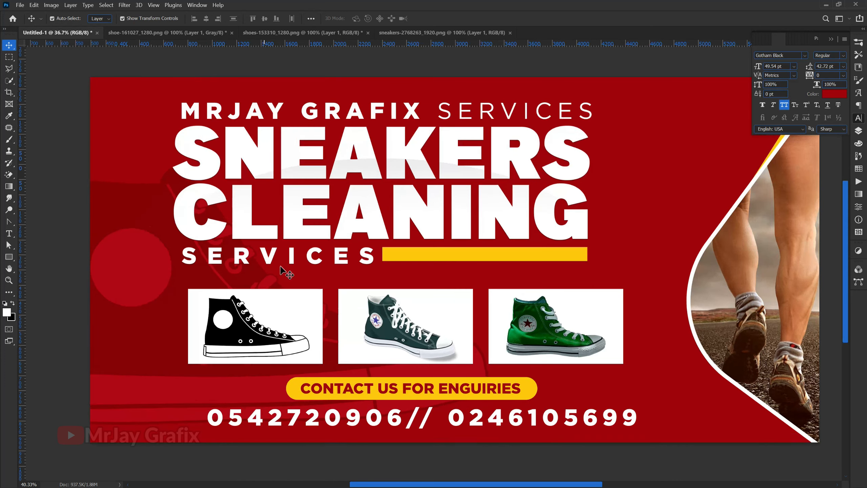
pyautogui.scroll(1, 397, 195)
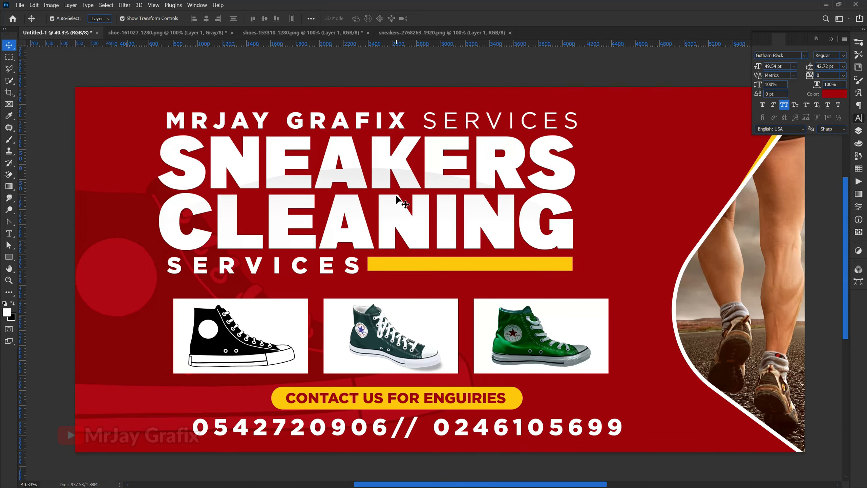